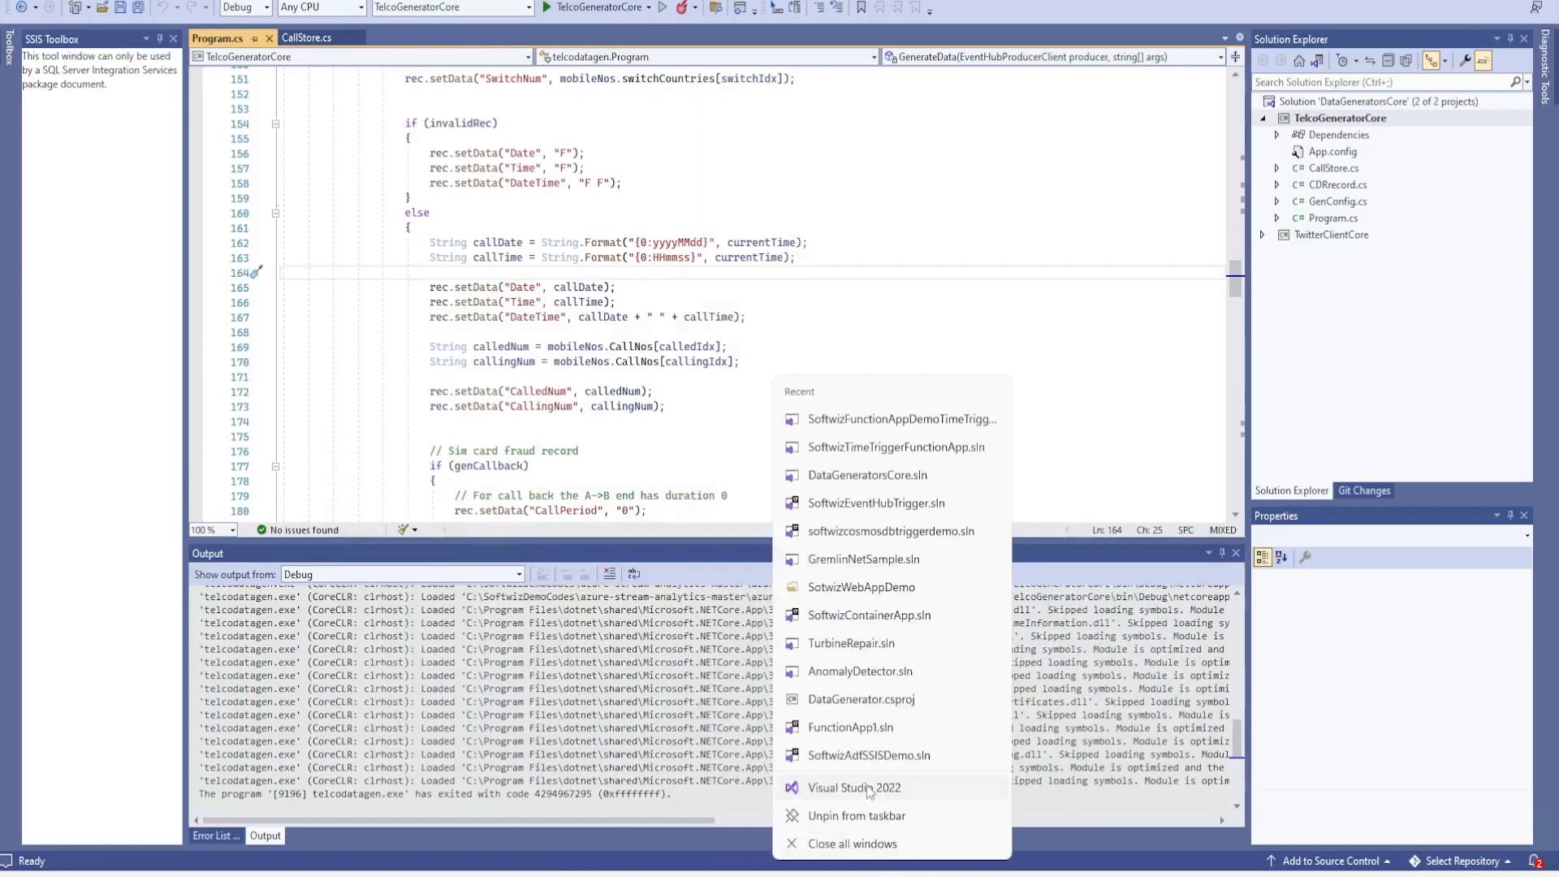
Create a new Azure Functions project named SoftwizTimeTriggerFunctionAppDemo and proceed to its additional settings
left_click(1042, 465)
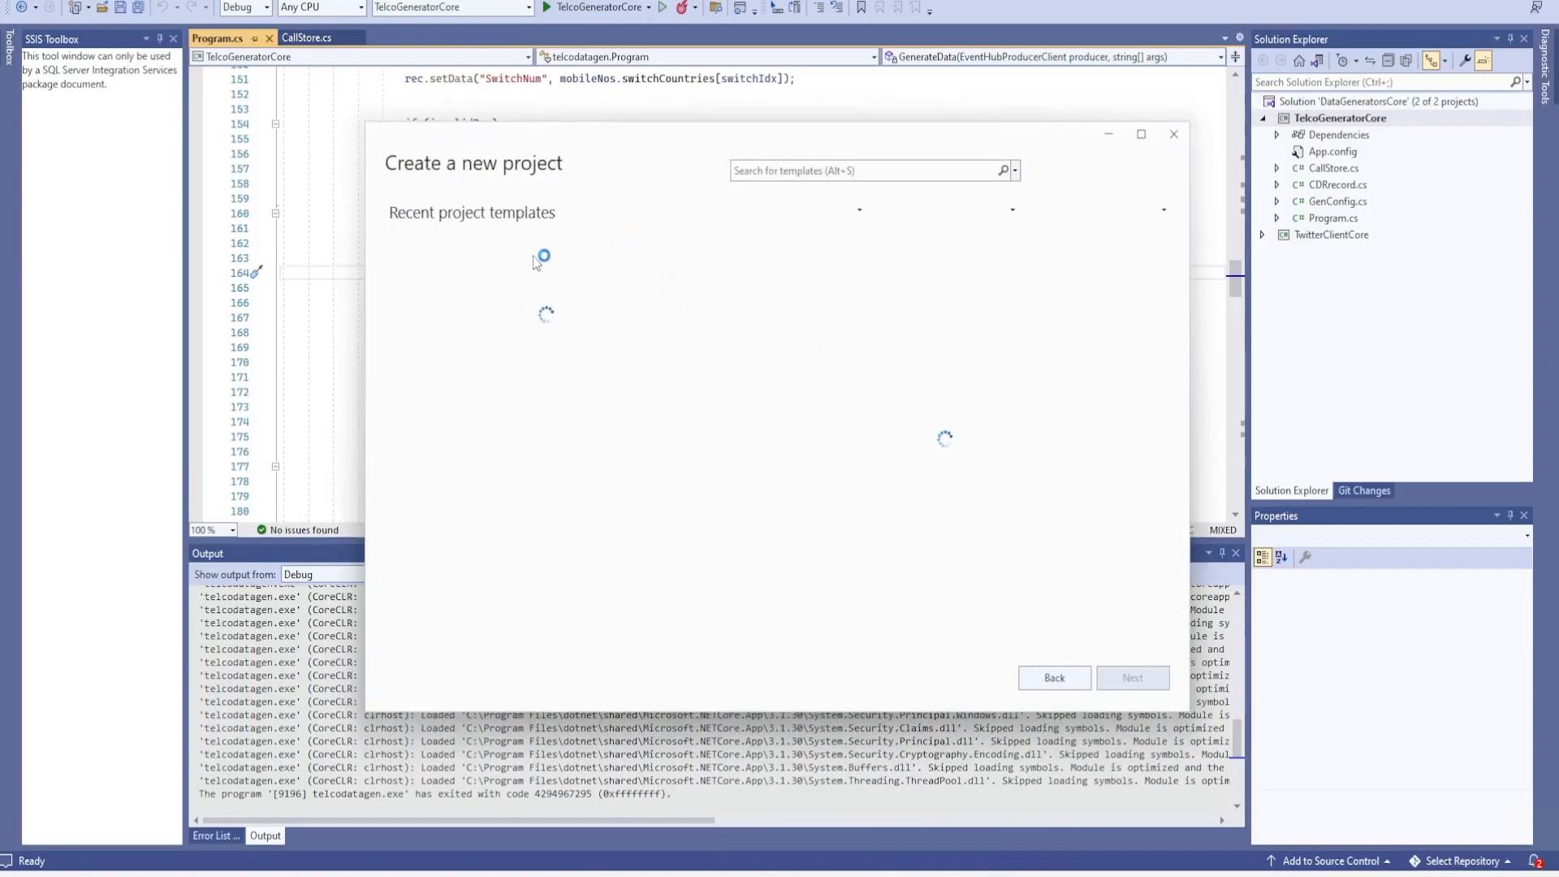
left_click(1141, 668)
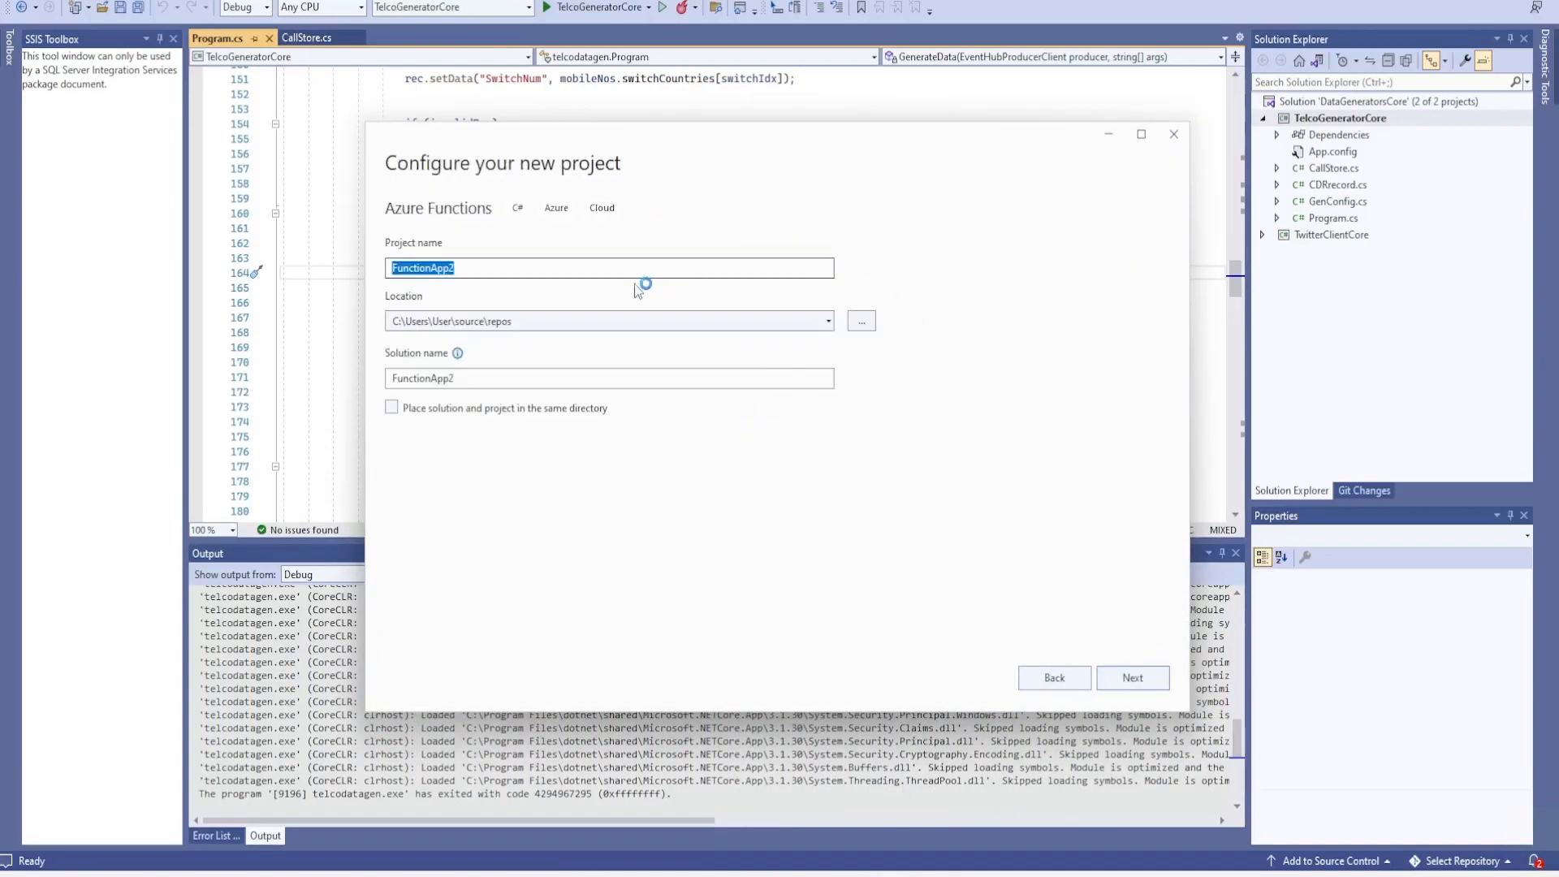
type("So")
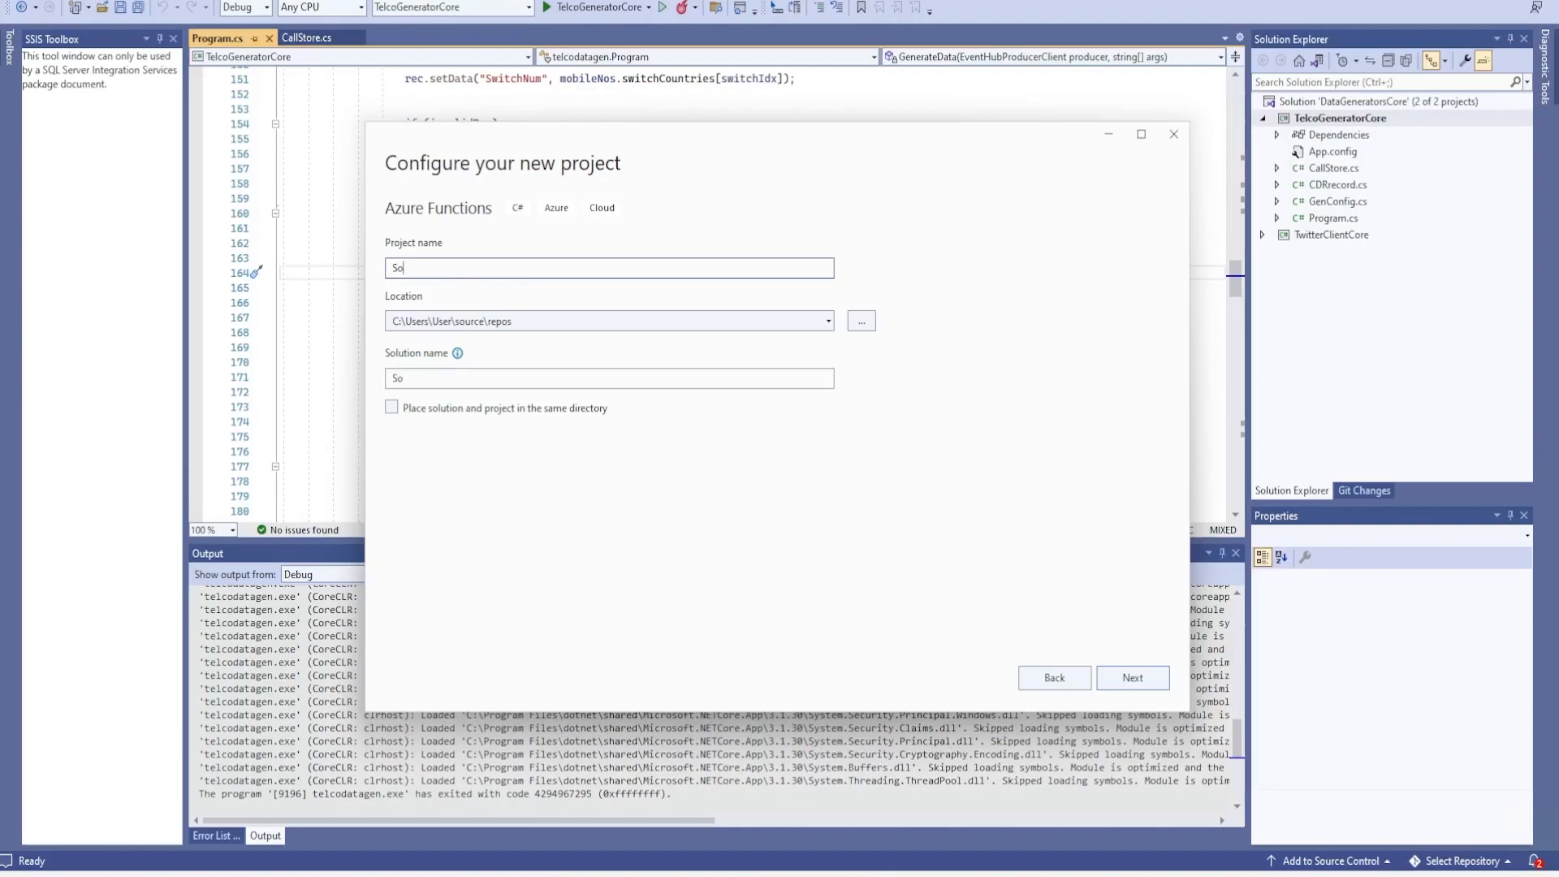
type("ftwizTimeTriggerFunctionAppDemo")
key("ctrl+a")
key("Return")
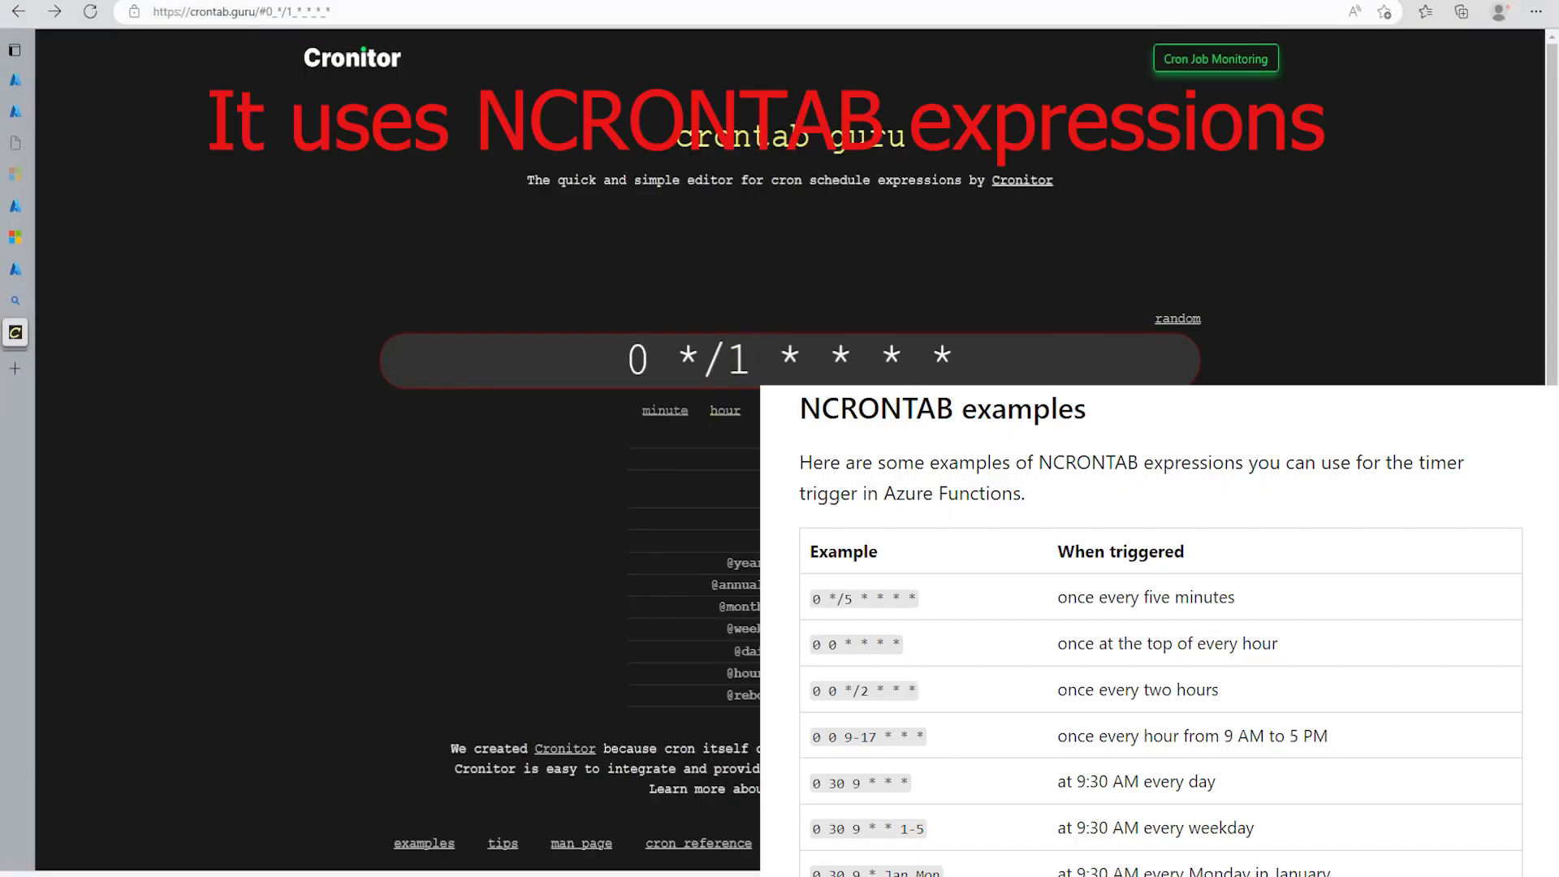
Replace the cron expression in crontab guru with * * * * * and select the whole expression
left_click_drag(752, 360, 677, 359)
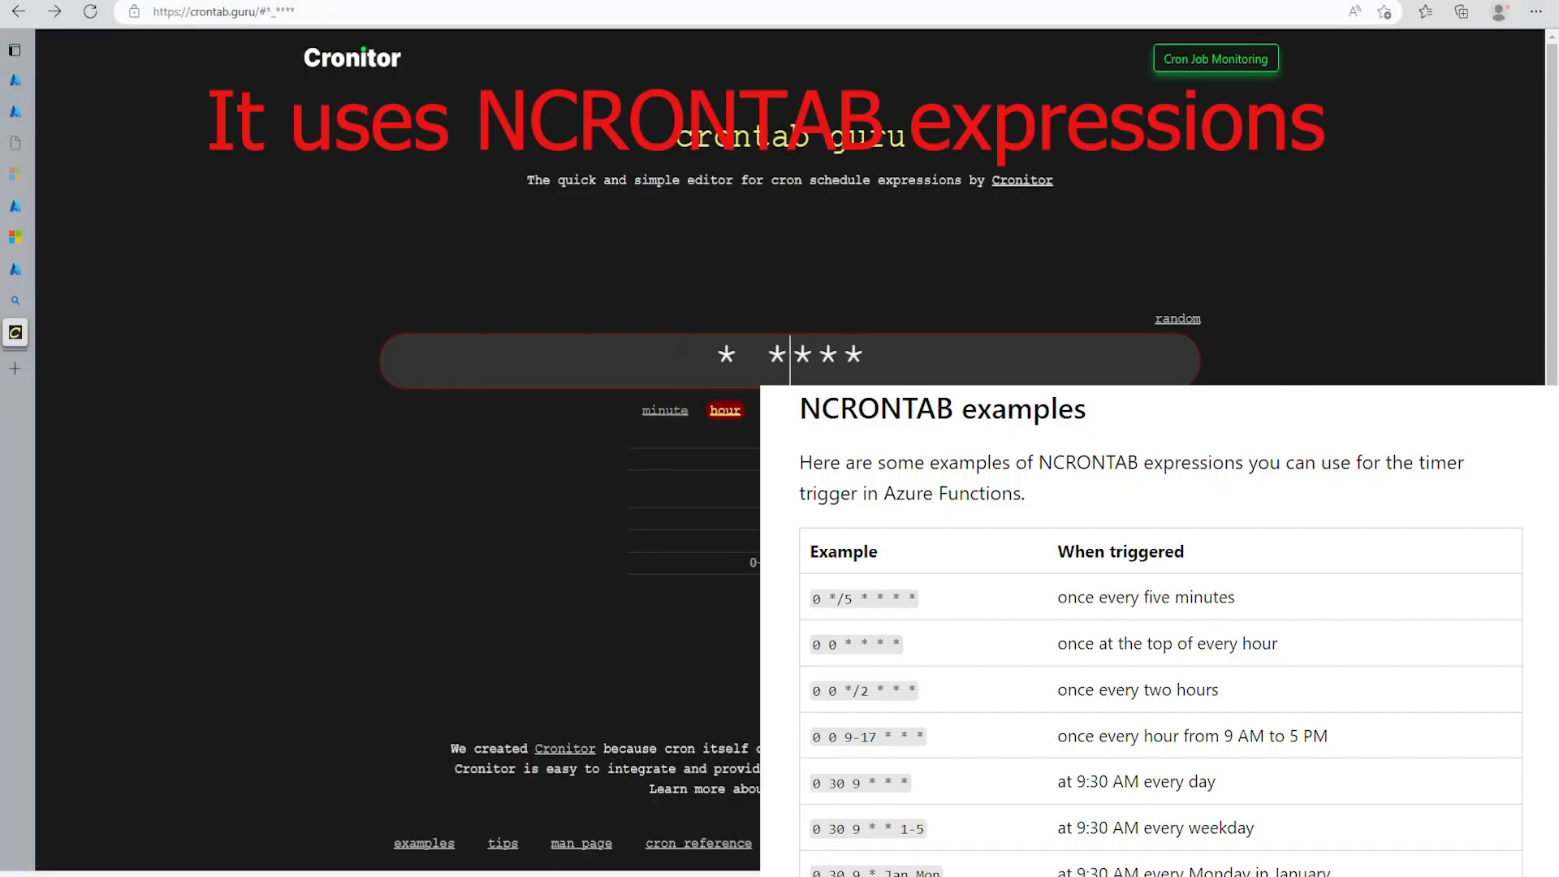
key("Right")
key("Right")
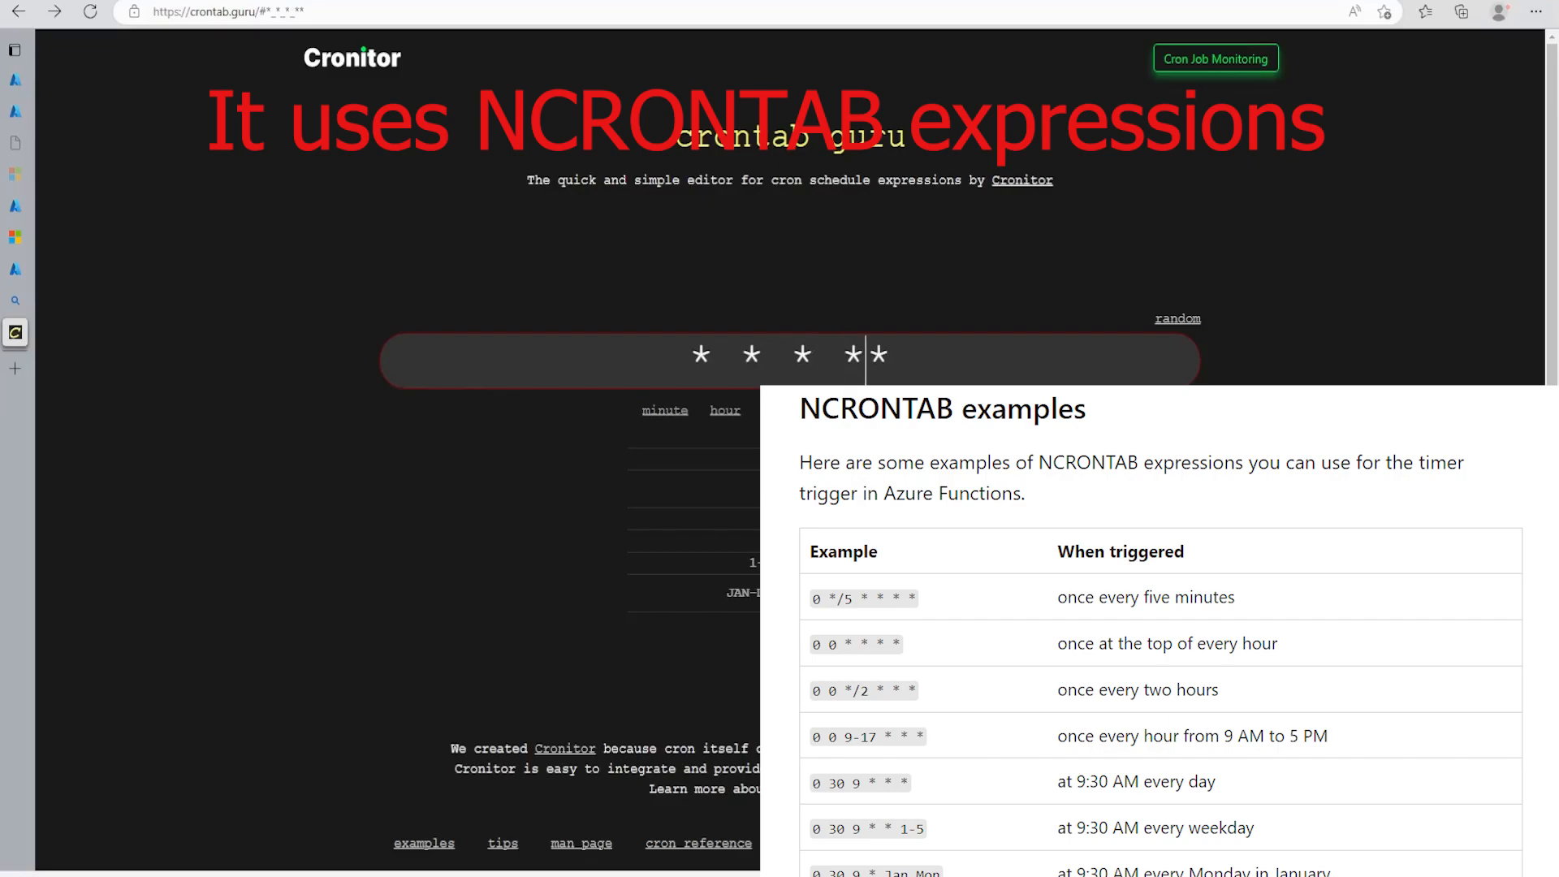
left_click_drag(906, 360, 676, 360)
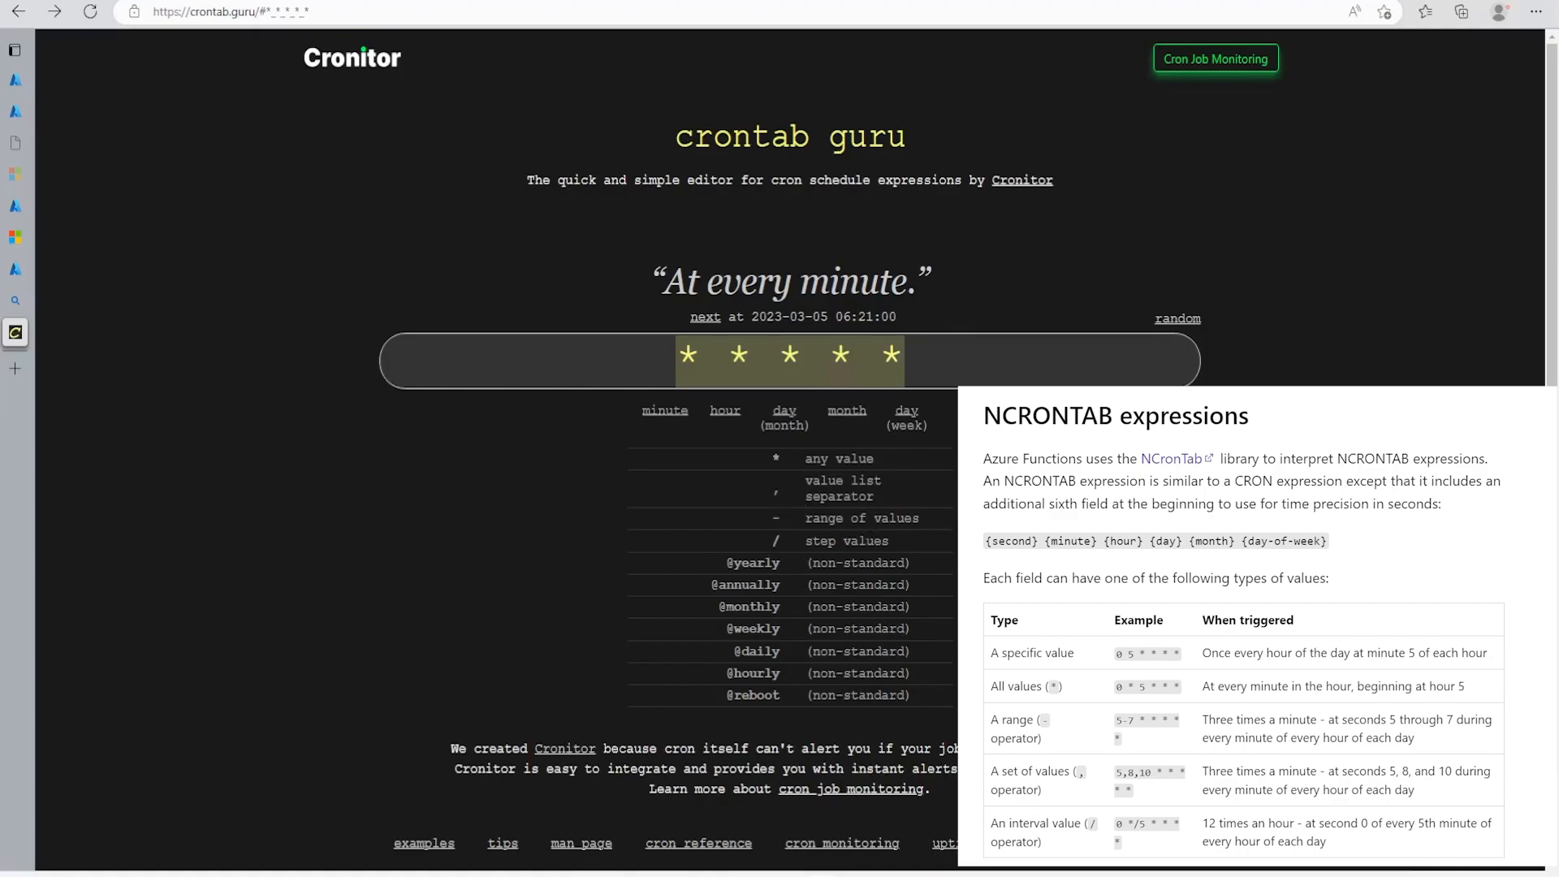
Return to the Visual Studio project setup, set the timer trigger schedule to * * * * * *, and create the project
mouse_move(893, 875)
left_click(1039, 801)
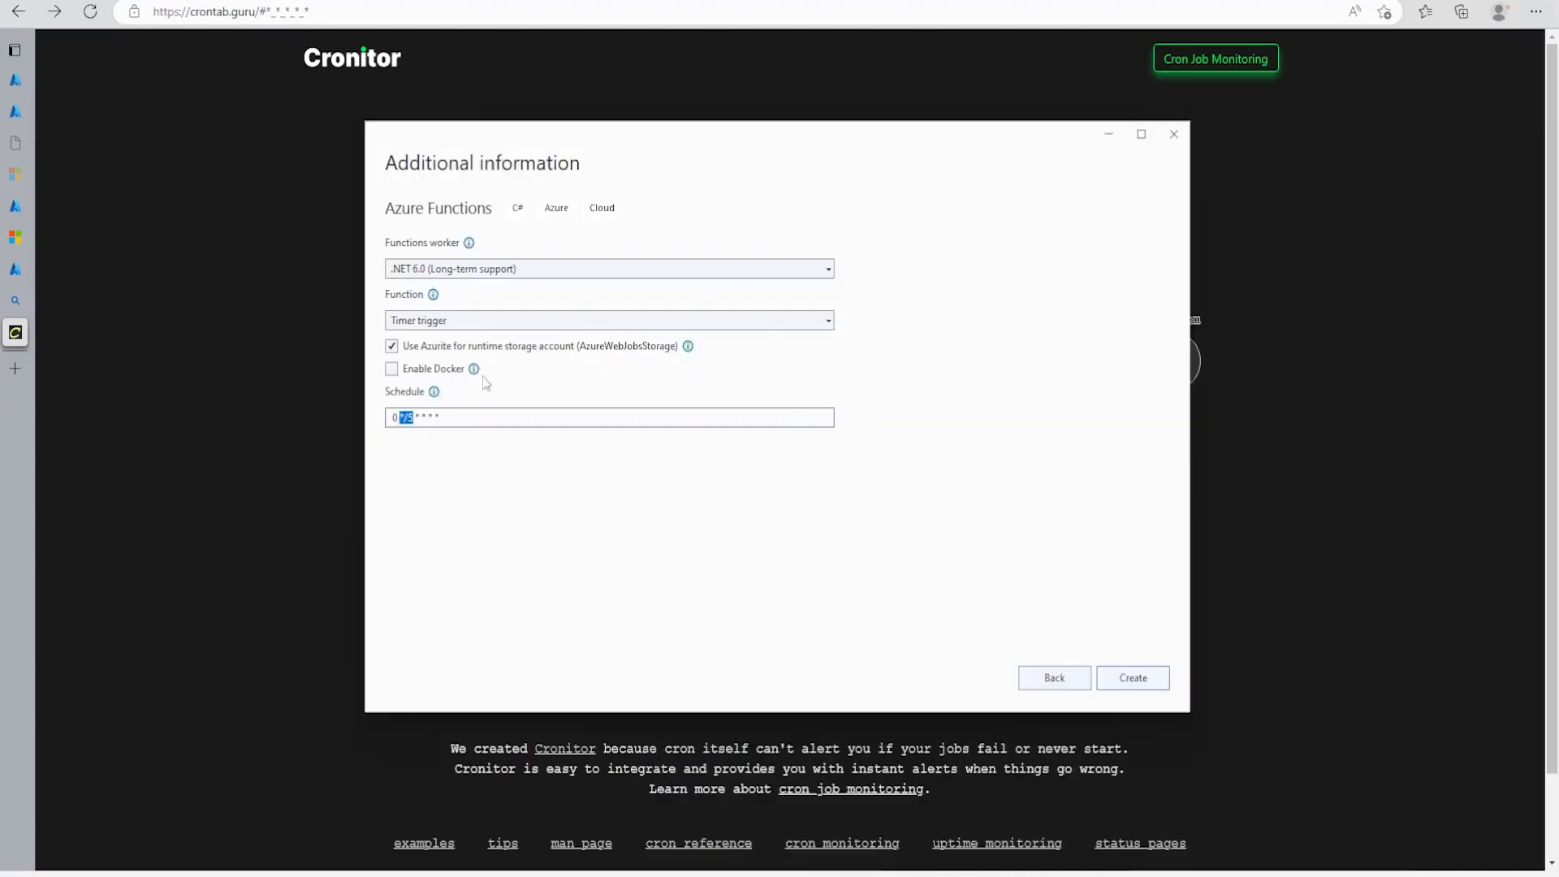
left_click(420, 418)
left_click_drag(413, 417, 309, 414)
key("BackSpace")
type("*")
left_click(1145, 684)
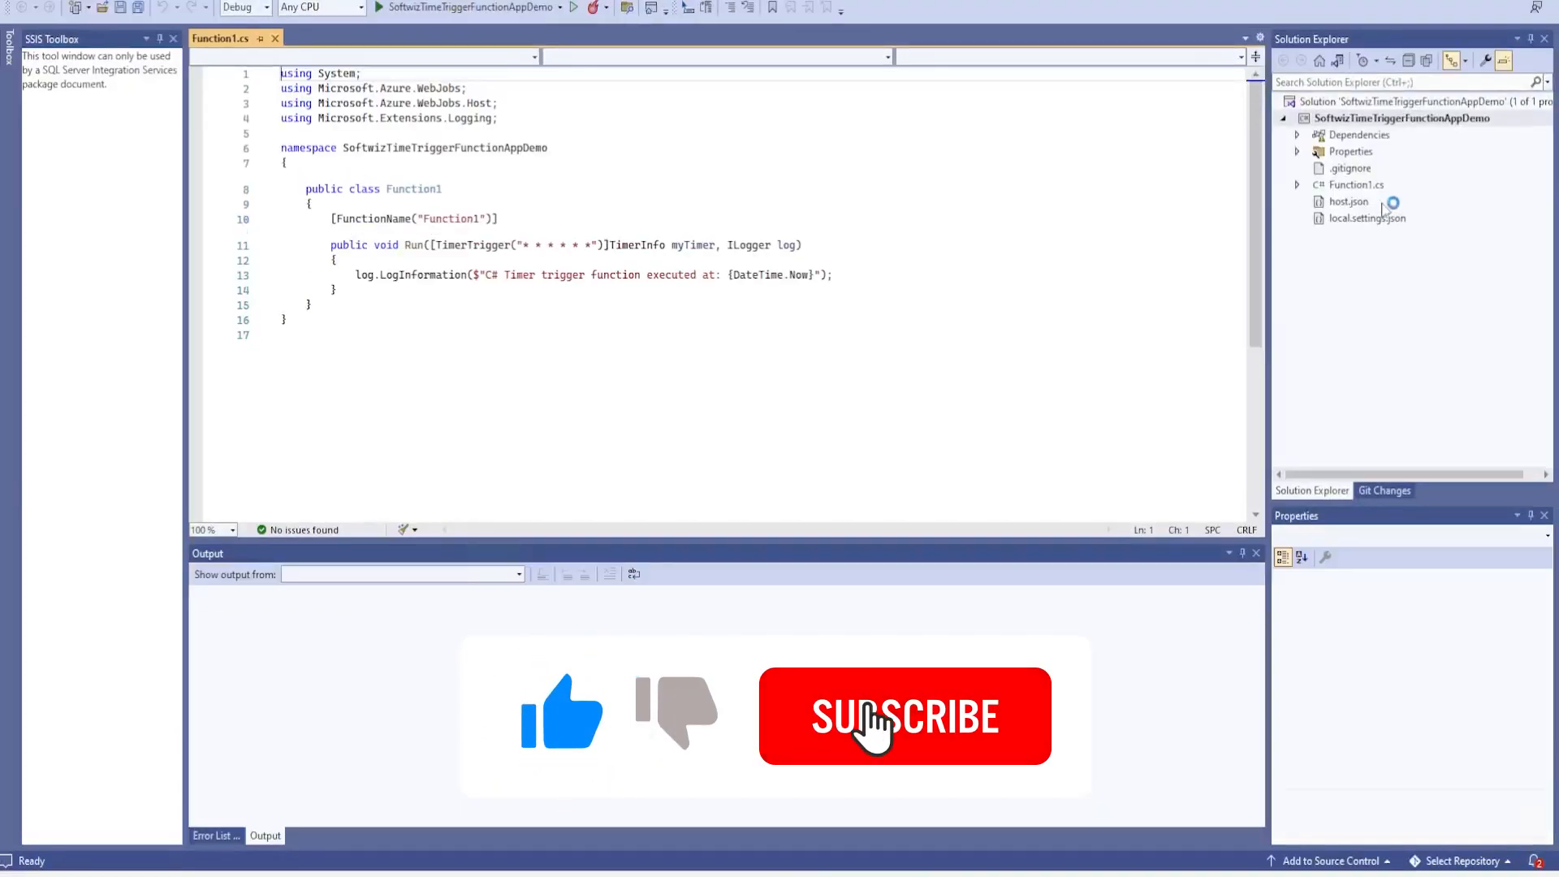
Rename Function1.cs to TimeTriggerDemo.cs and apply the rename to all references of the class
left_click(1345, 190)
right_click(1345, 195)
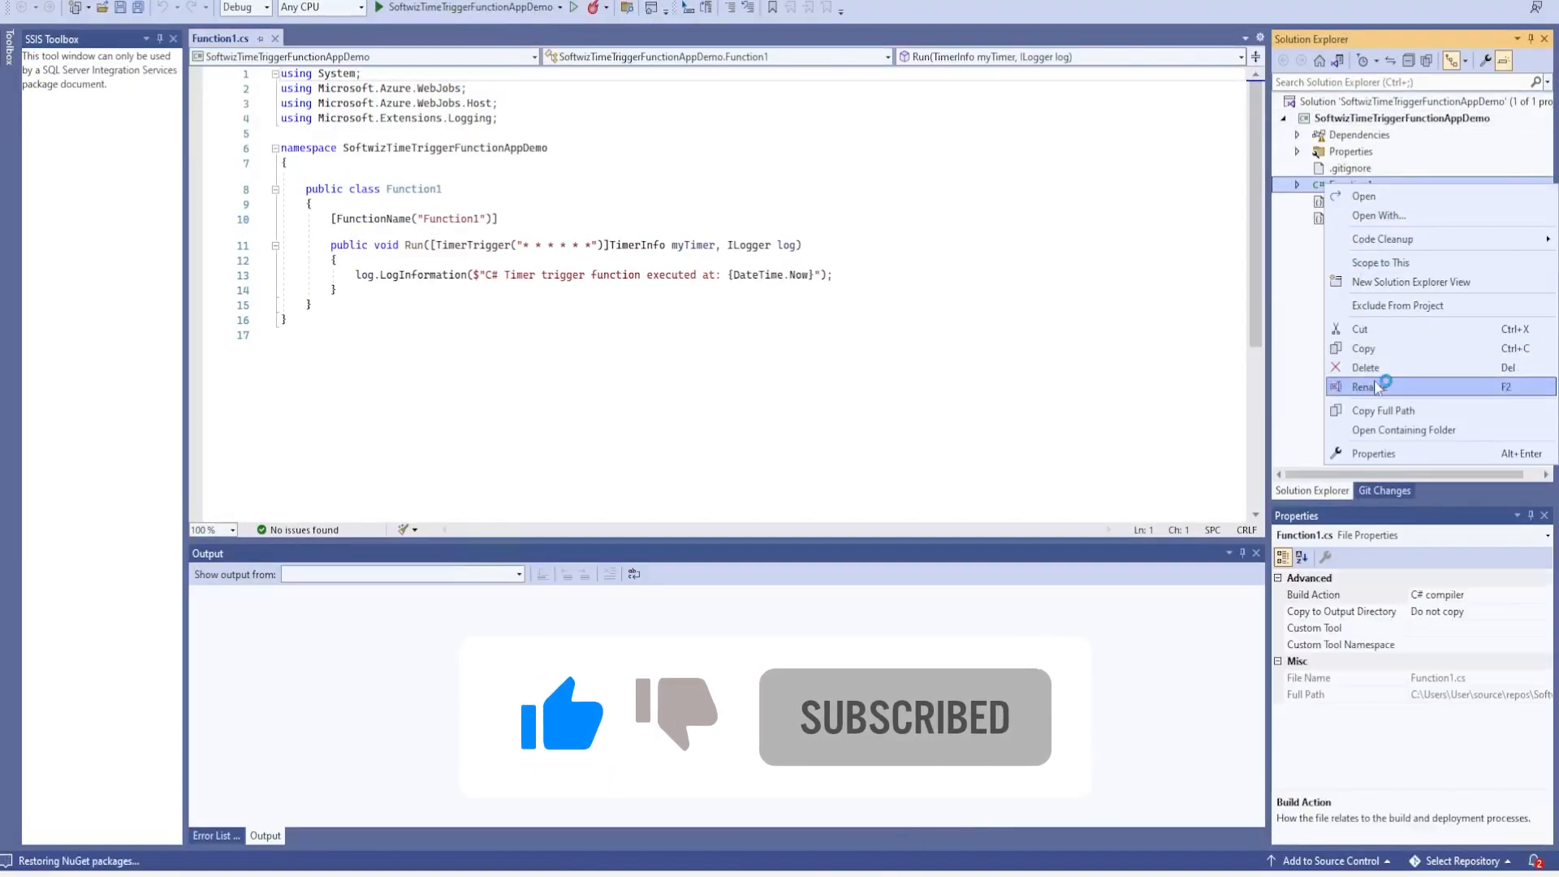
left_click(1374, 381)
type("Time")
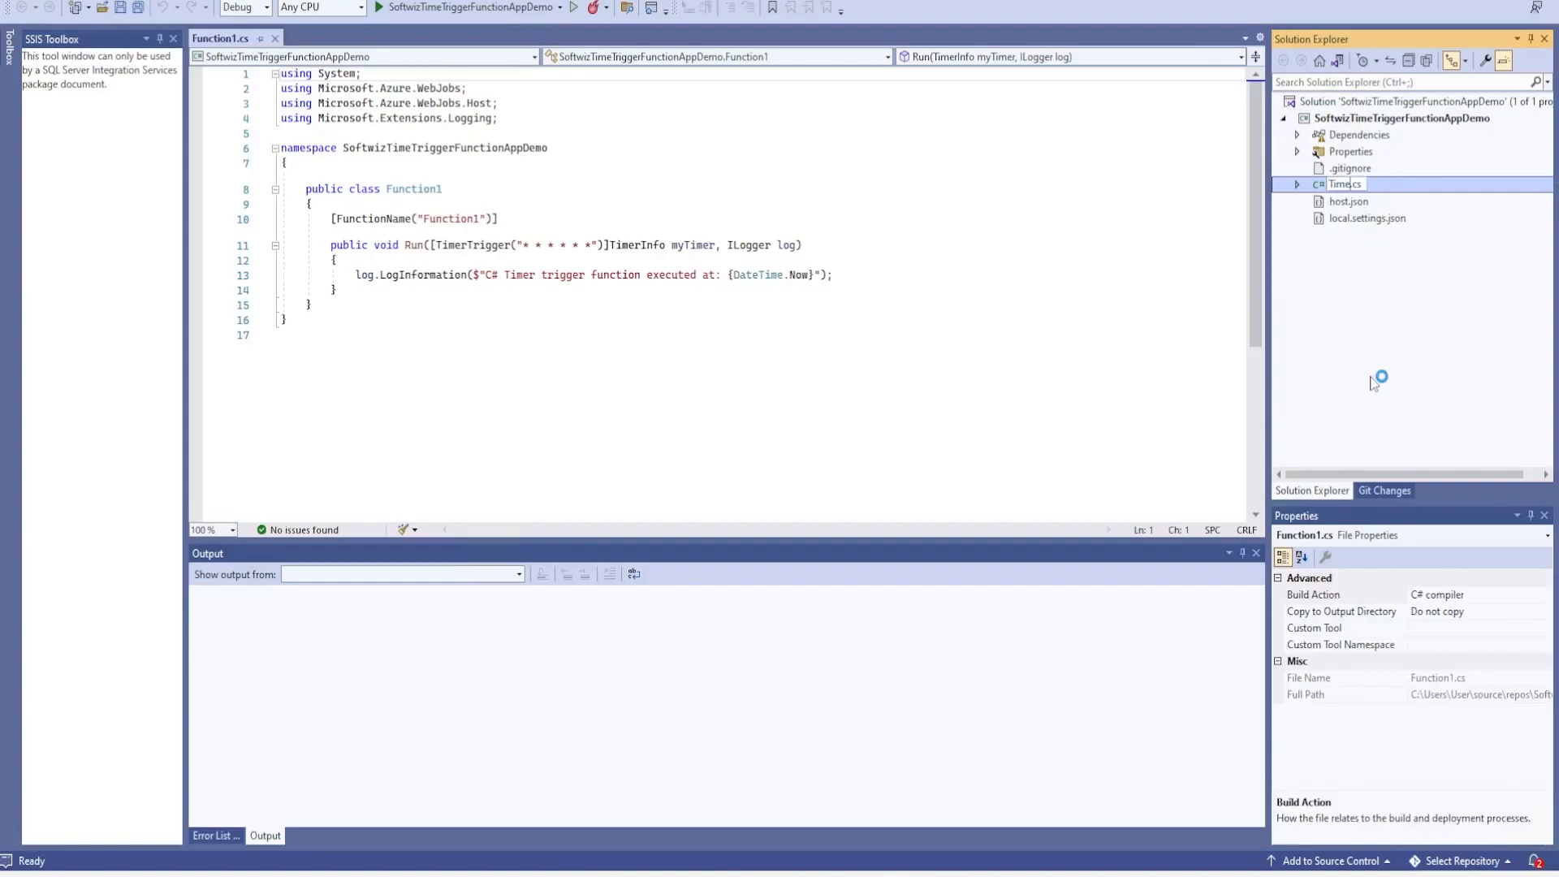
type("TriggerDe")
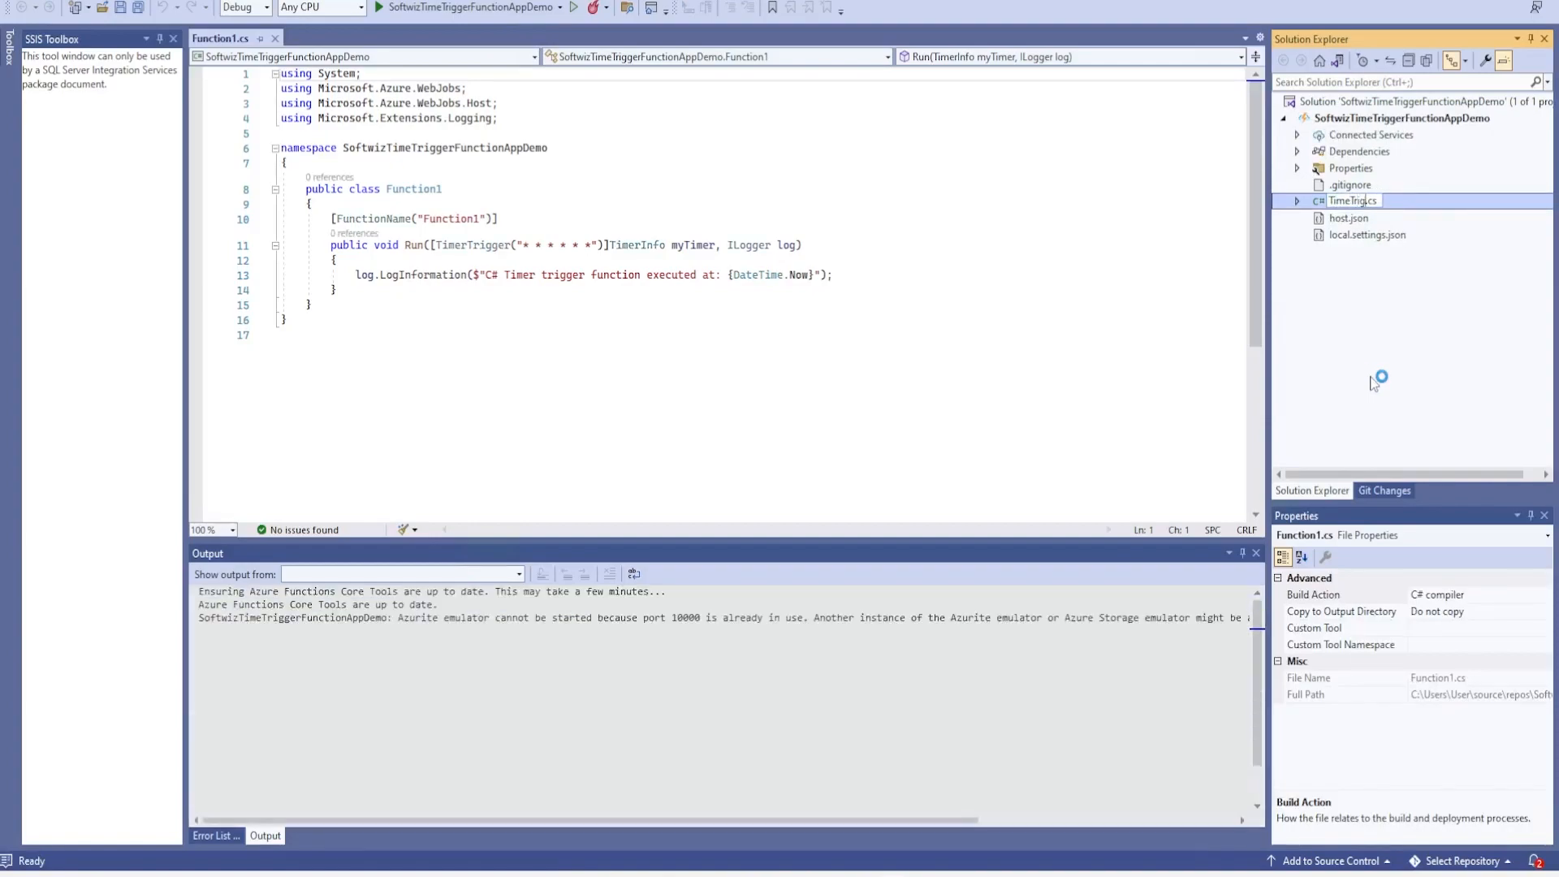
type("mo")
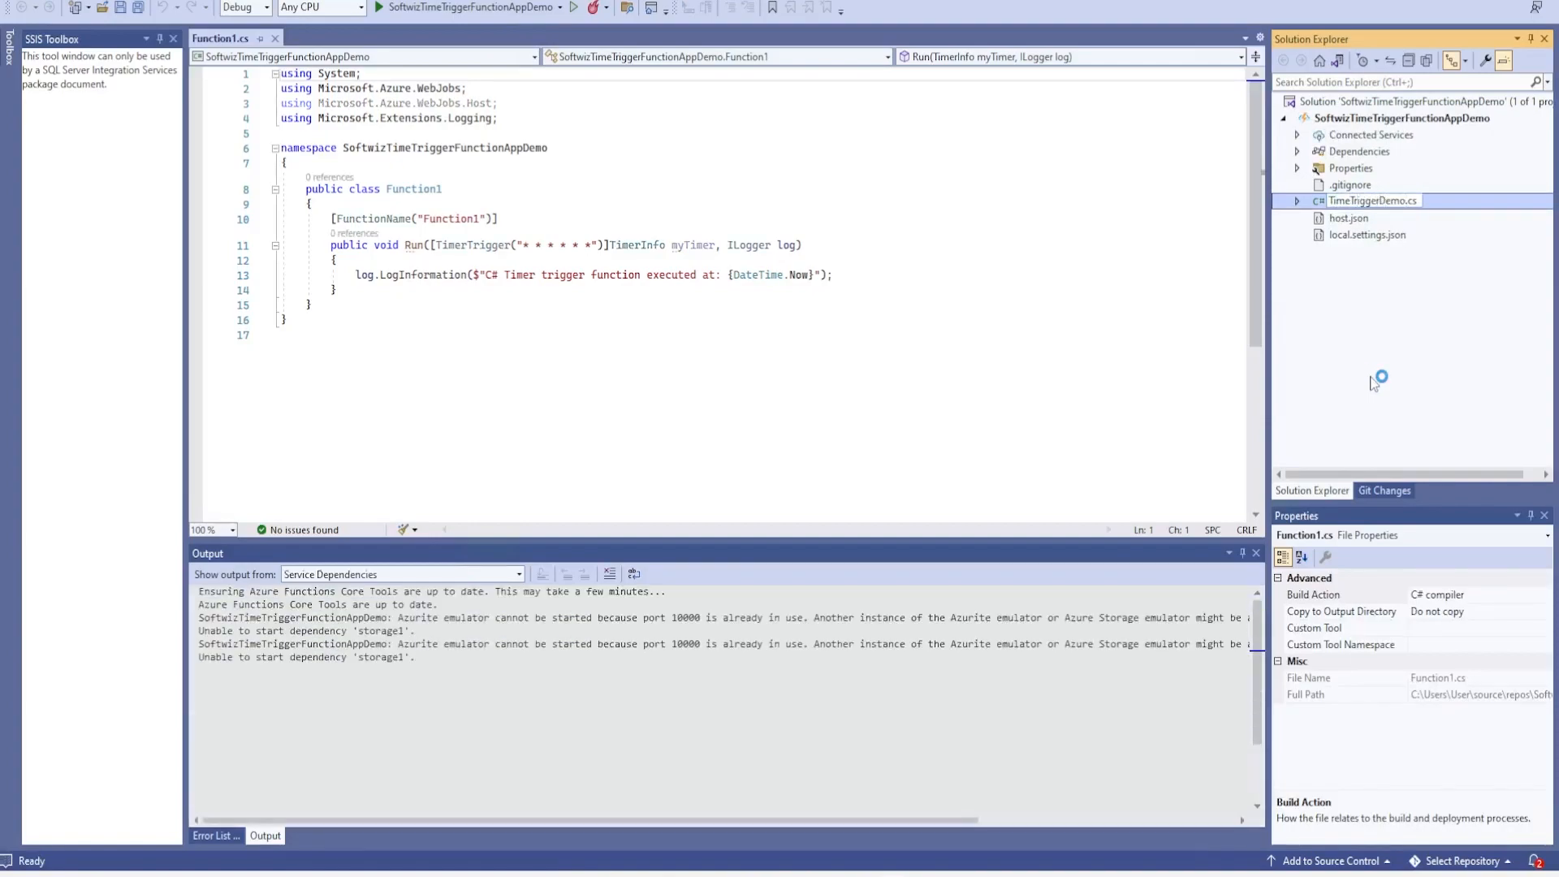
key("Return")
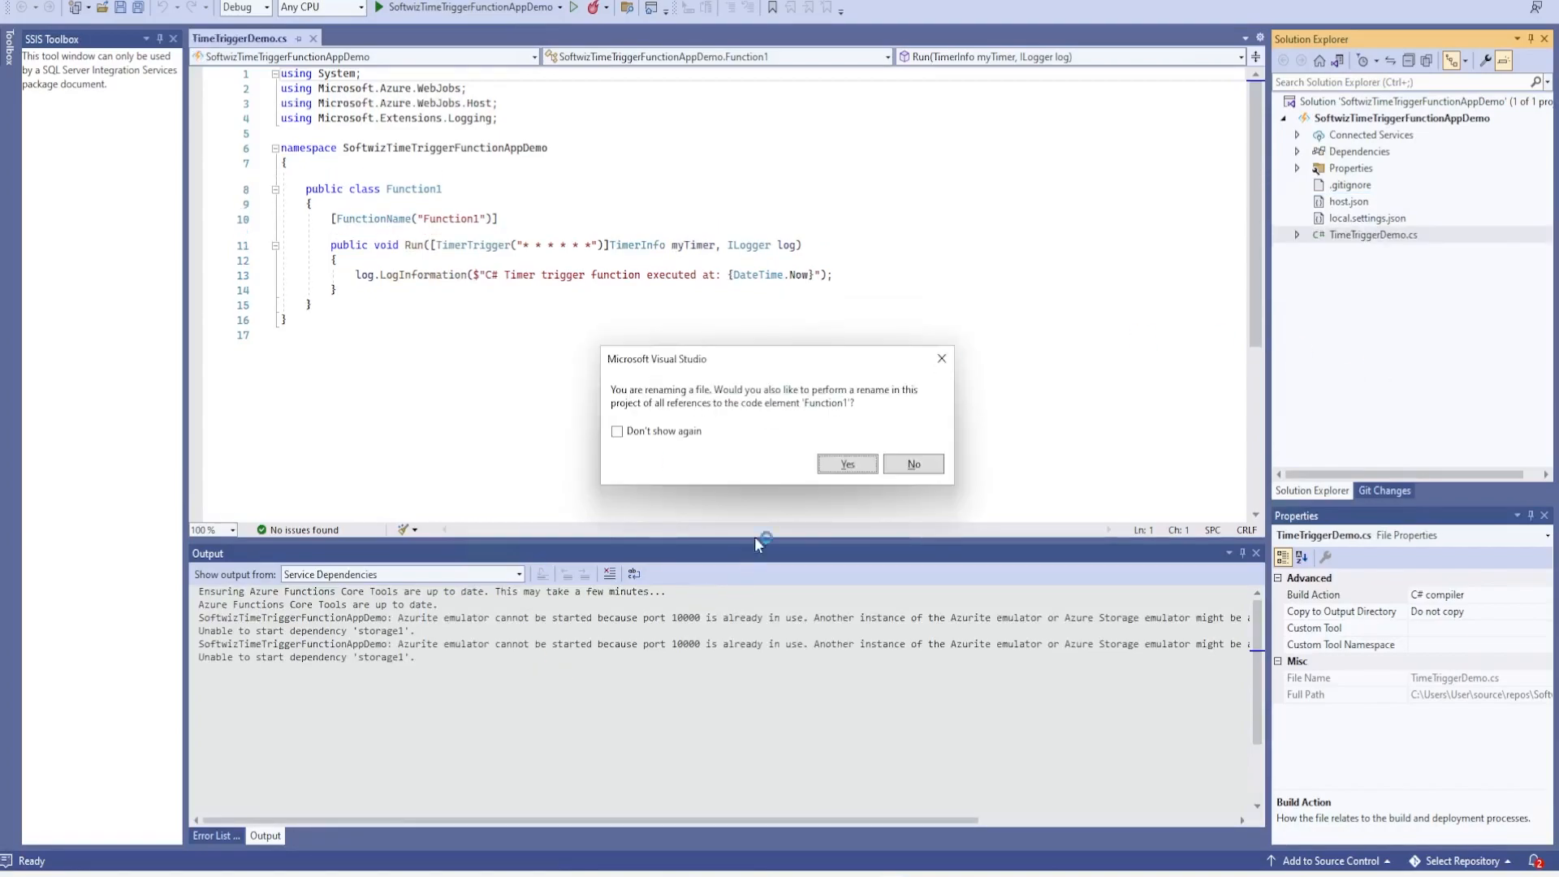
left_click(845, 460)
Use the class name TimeTriggerDemo as the FunctionName value and in place of "C#" in the log message
double_click(434, 189)
key("ctrl+c")
double_click(455, 219)
key("ctrl+v")
left_click_drag(486, 275, 497, 275)
key("ctrl+v")
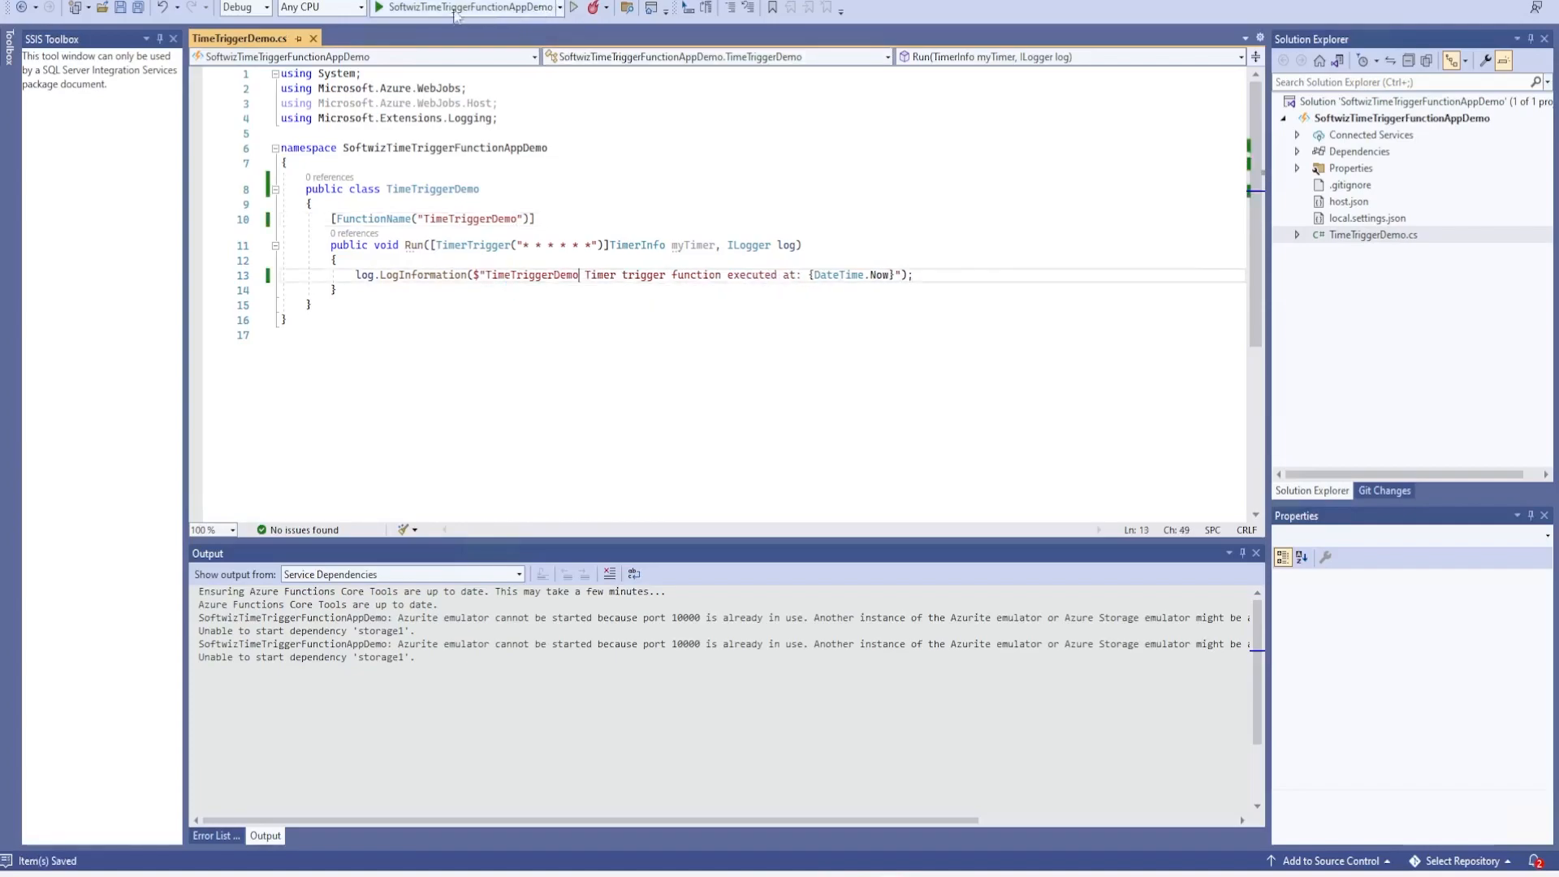
Run the function app locally in debug mode and move the console window so the DateTime.Now log code is readable
left_click(469, 10)
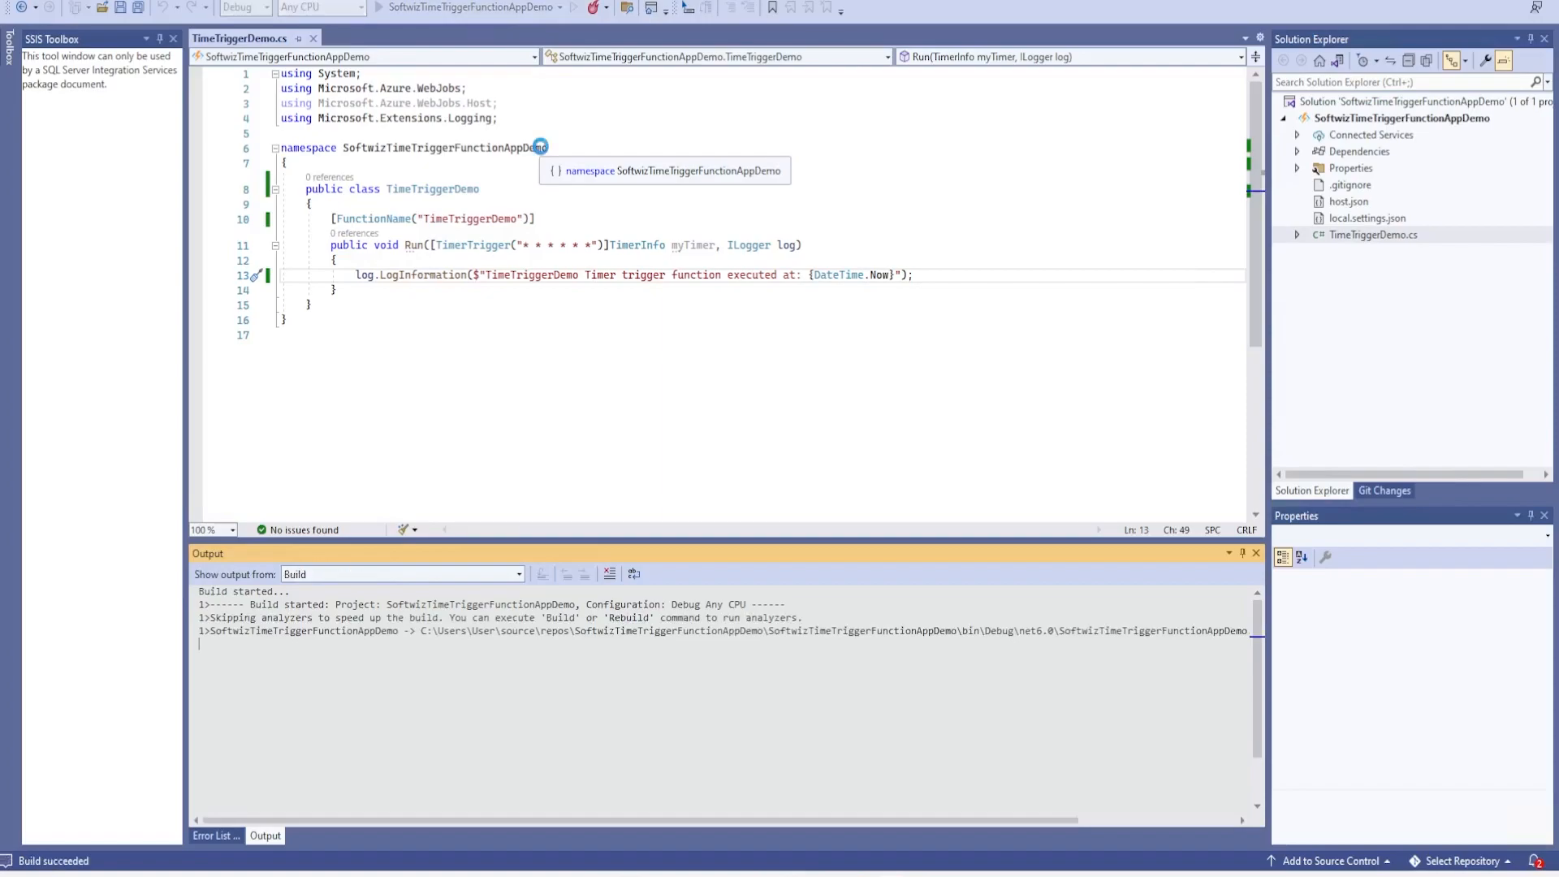
left_click_drag(530, 12, 1219, 230)
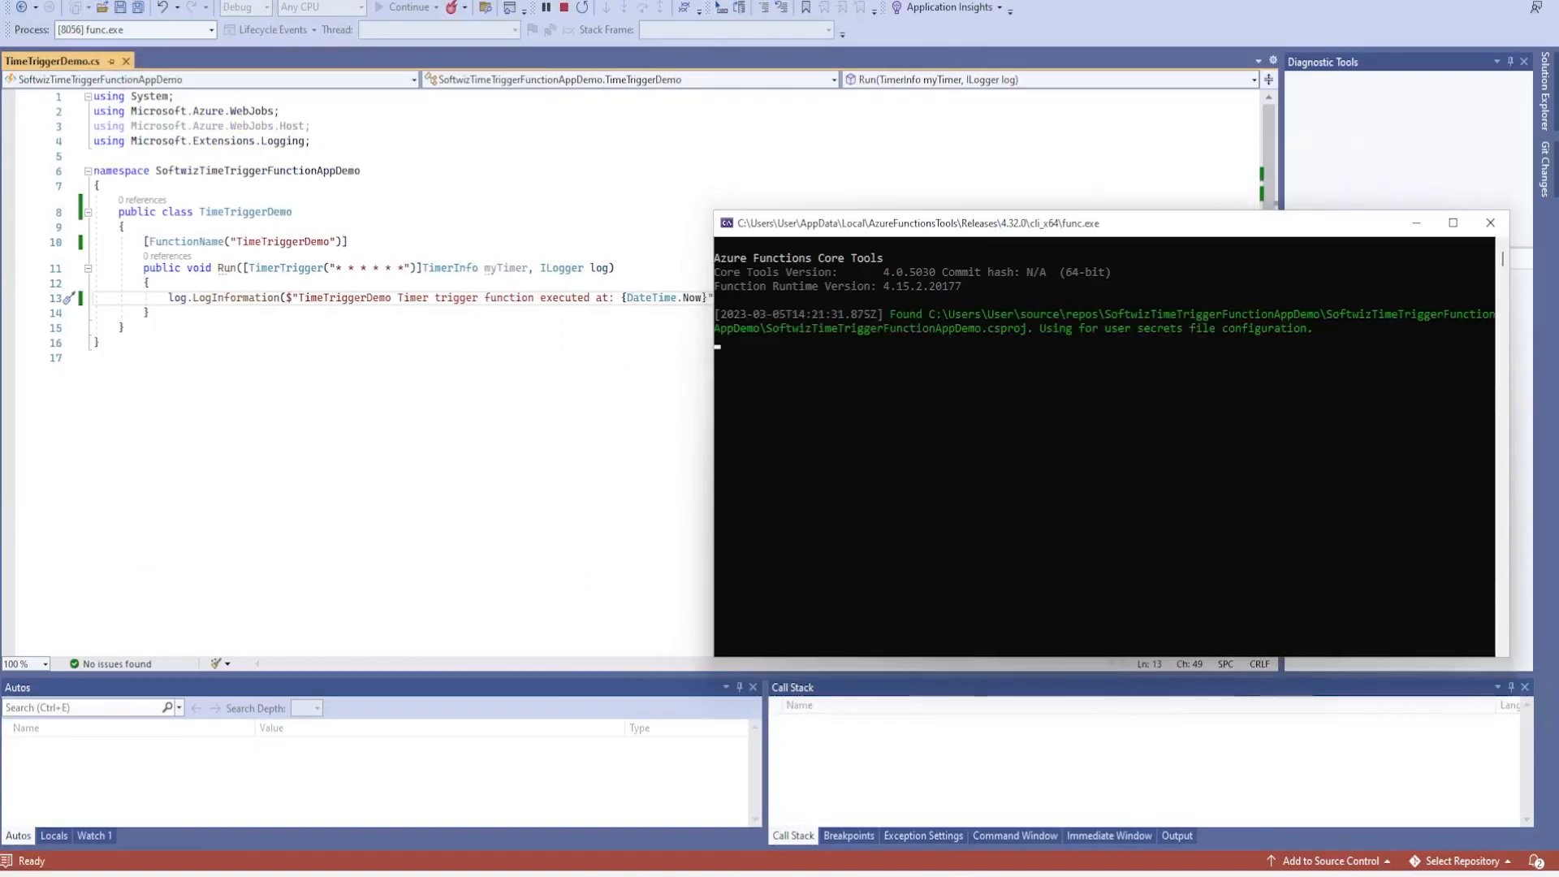
left_click(641, 327)
left_click_drag(646, 298, 722, 298)
key("alt+Tab")
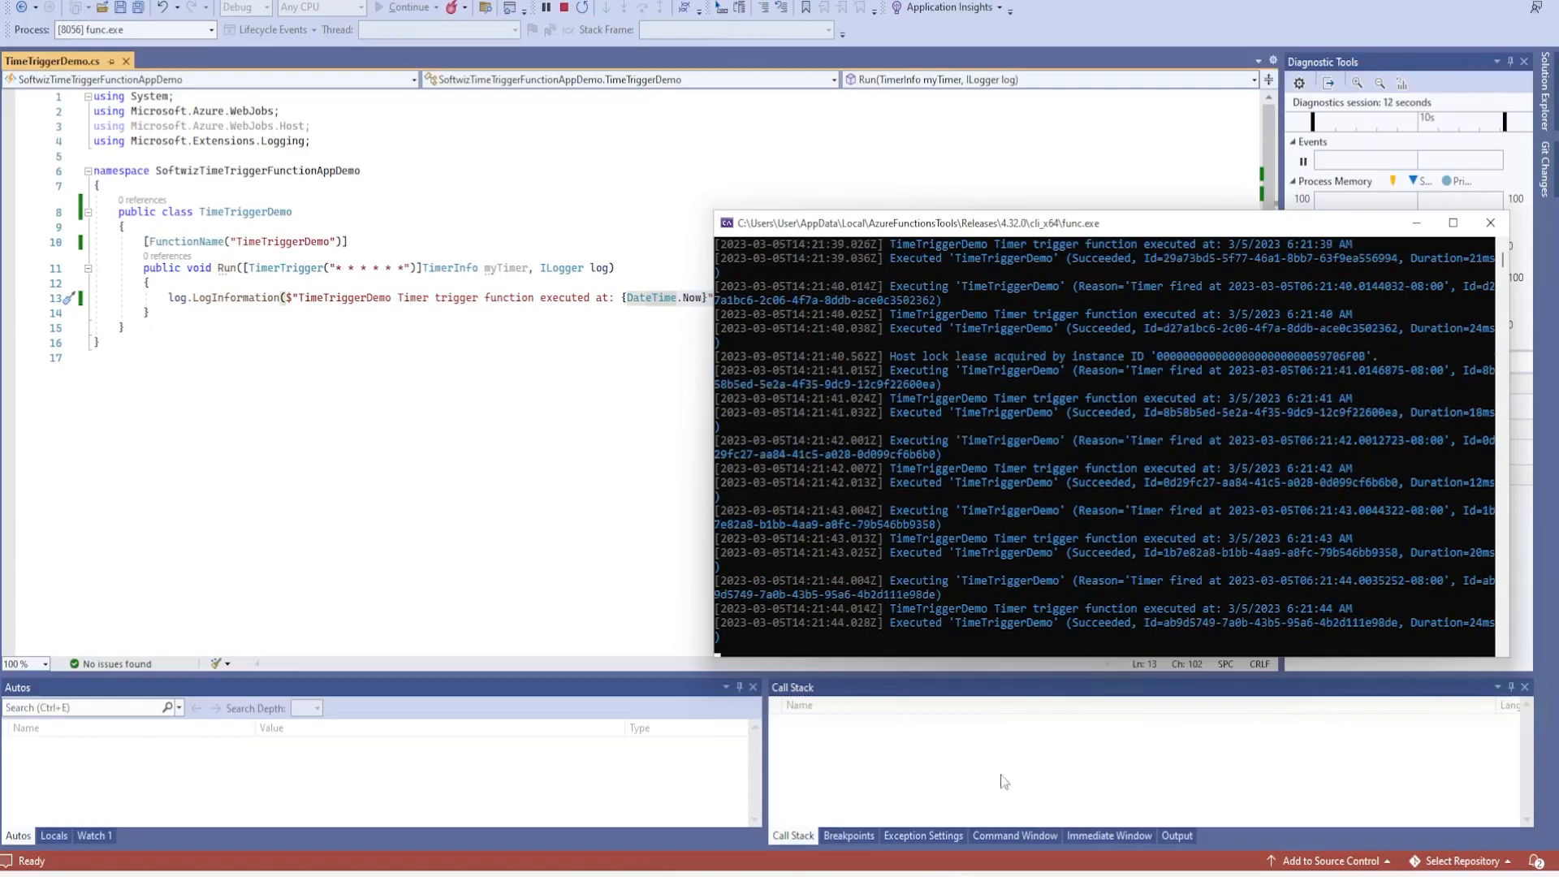
Compare the execution times logged in the Functions console with the five-field schedule in crontab guru
left_click(746, 876)
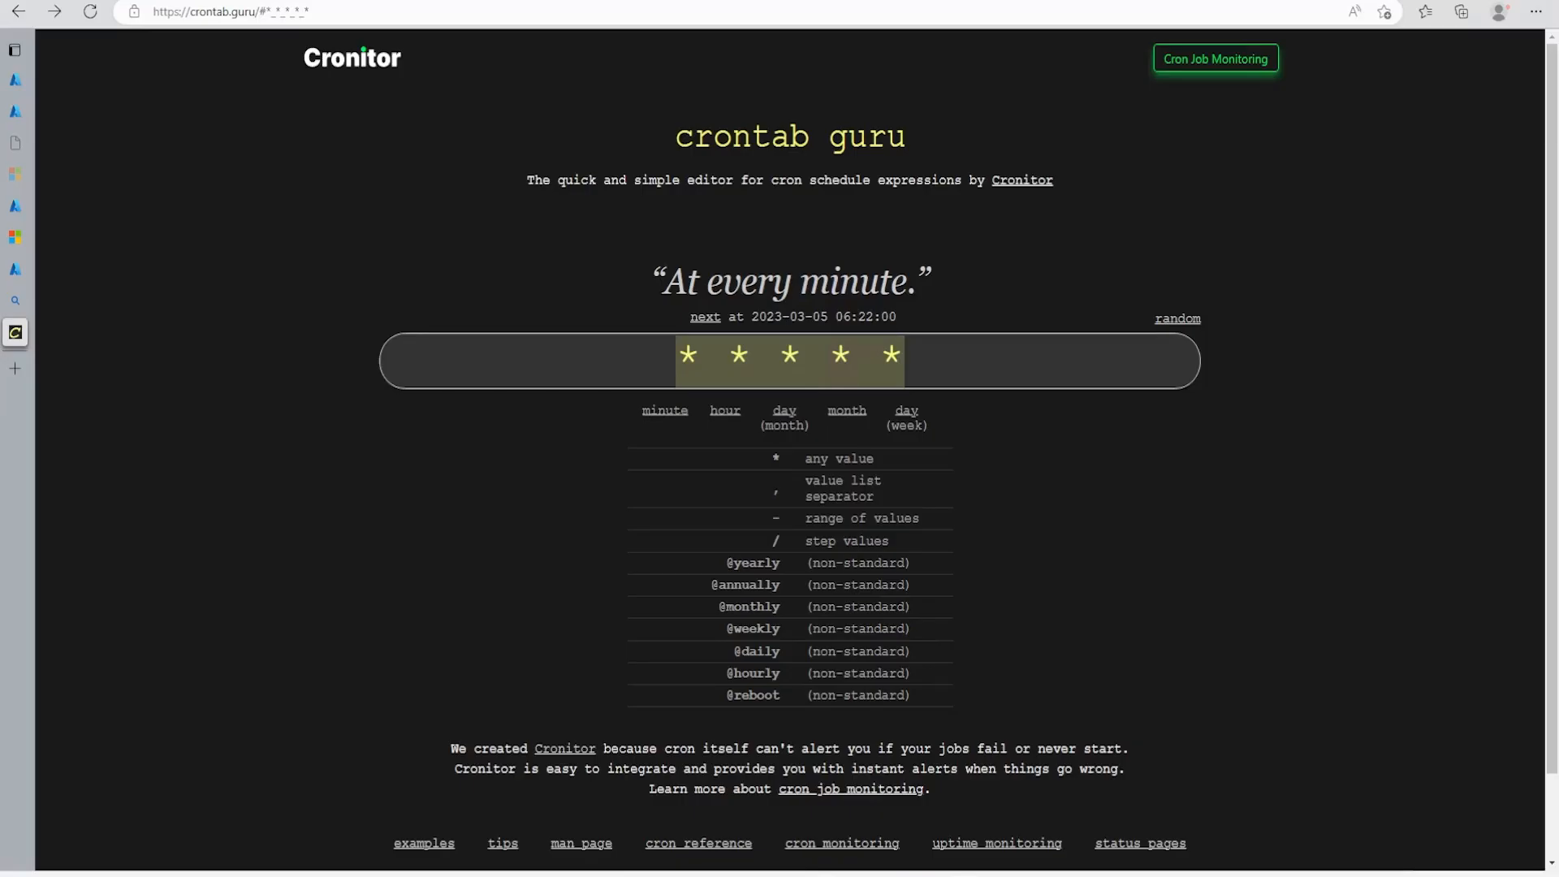
left_click(919, 875)
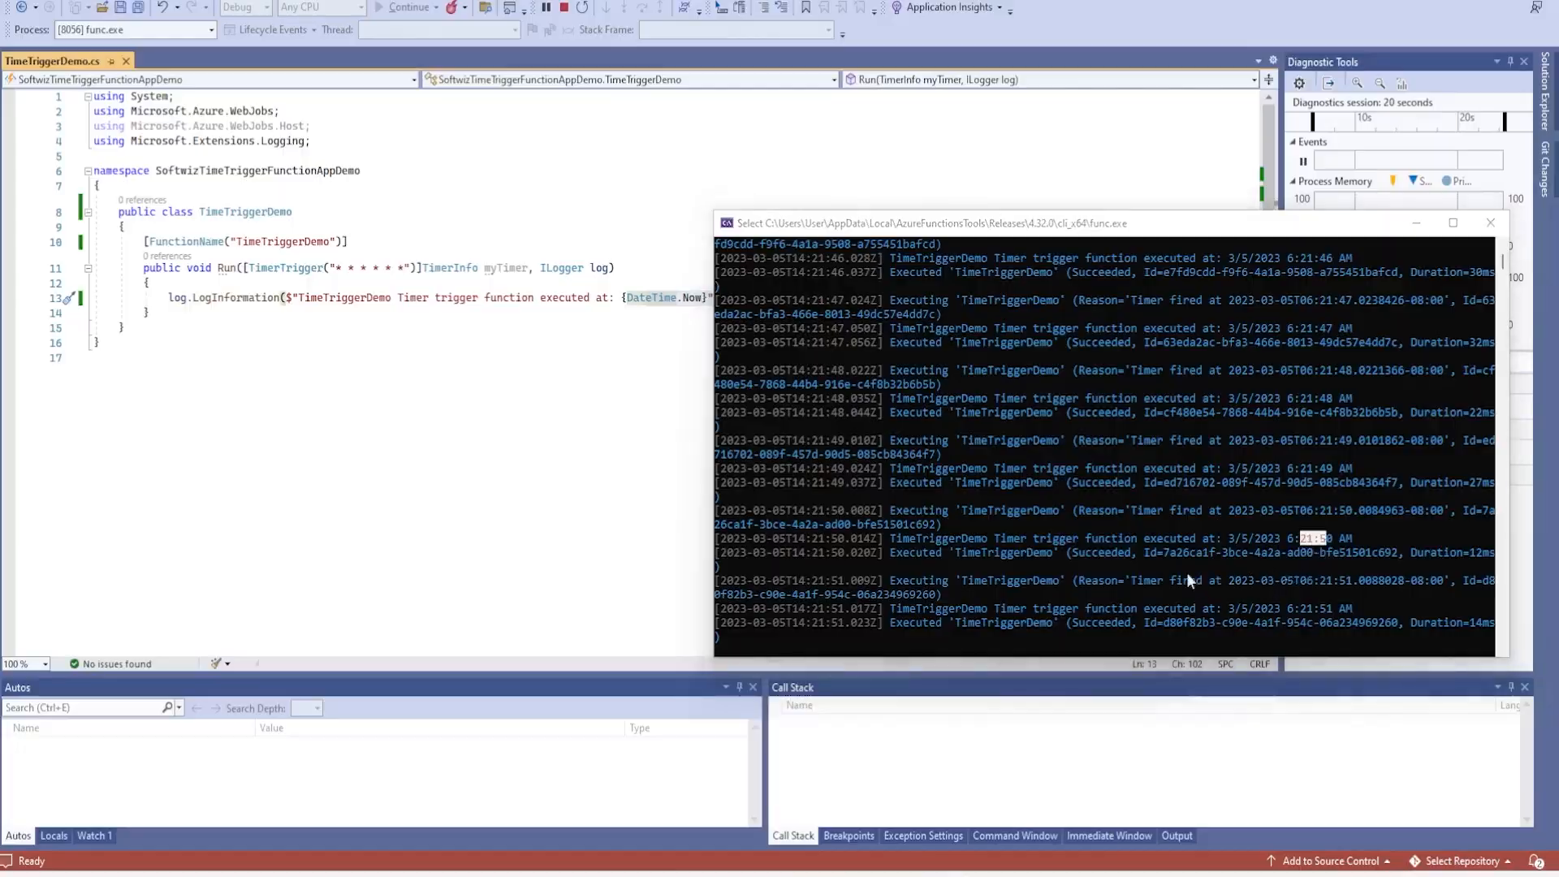
key("alt+Tab")
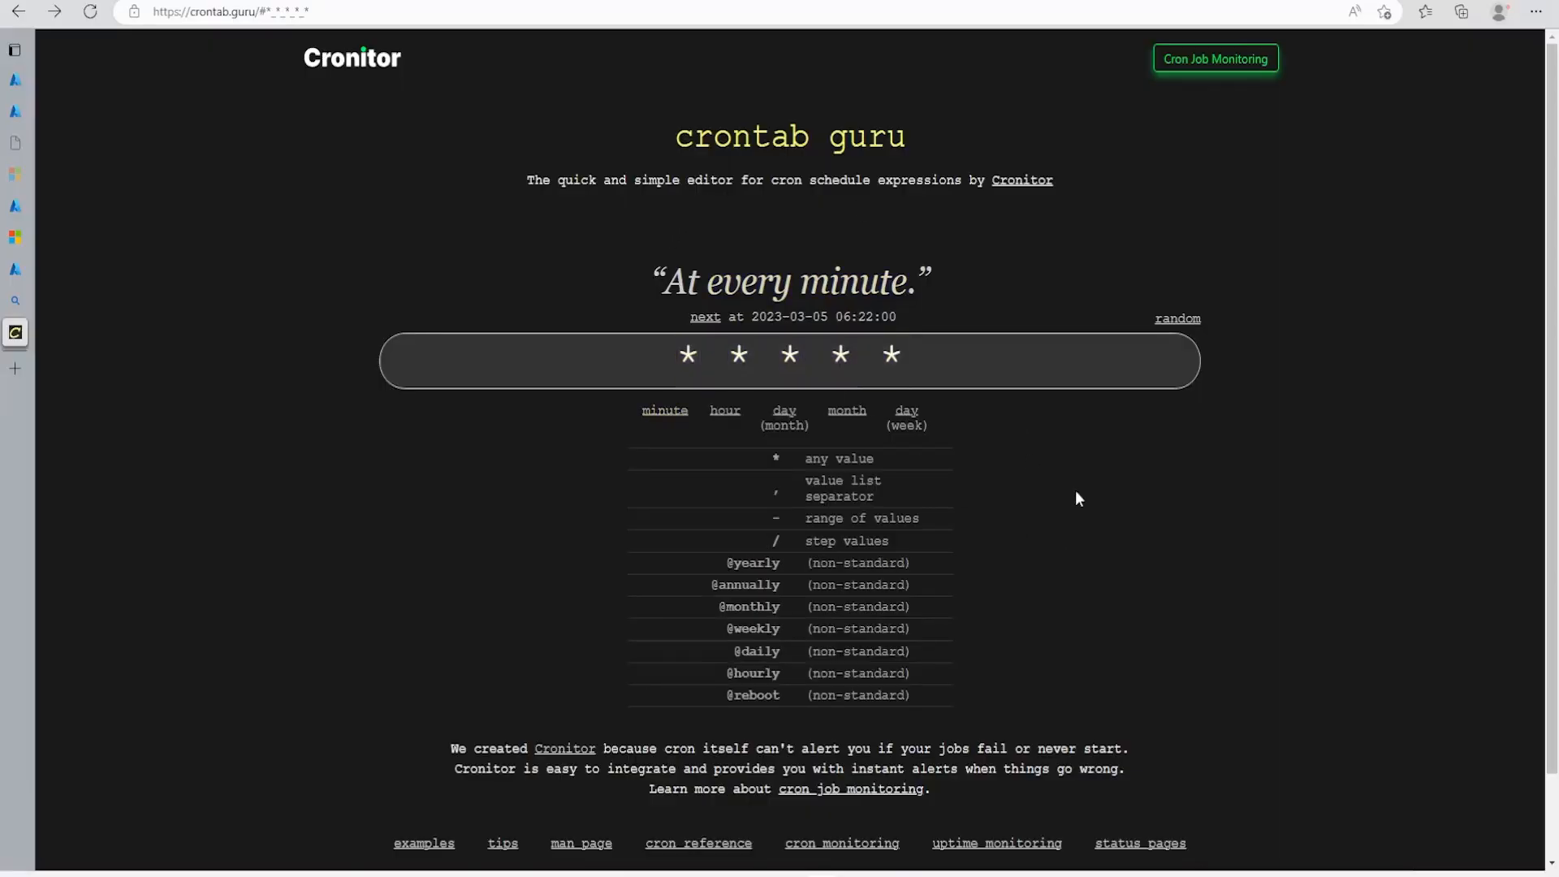
key("alt+Tab")
left_click(1393, 2)
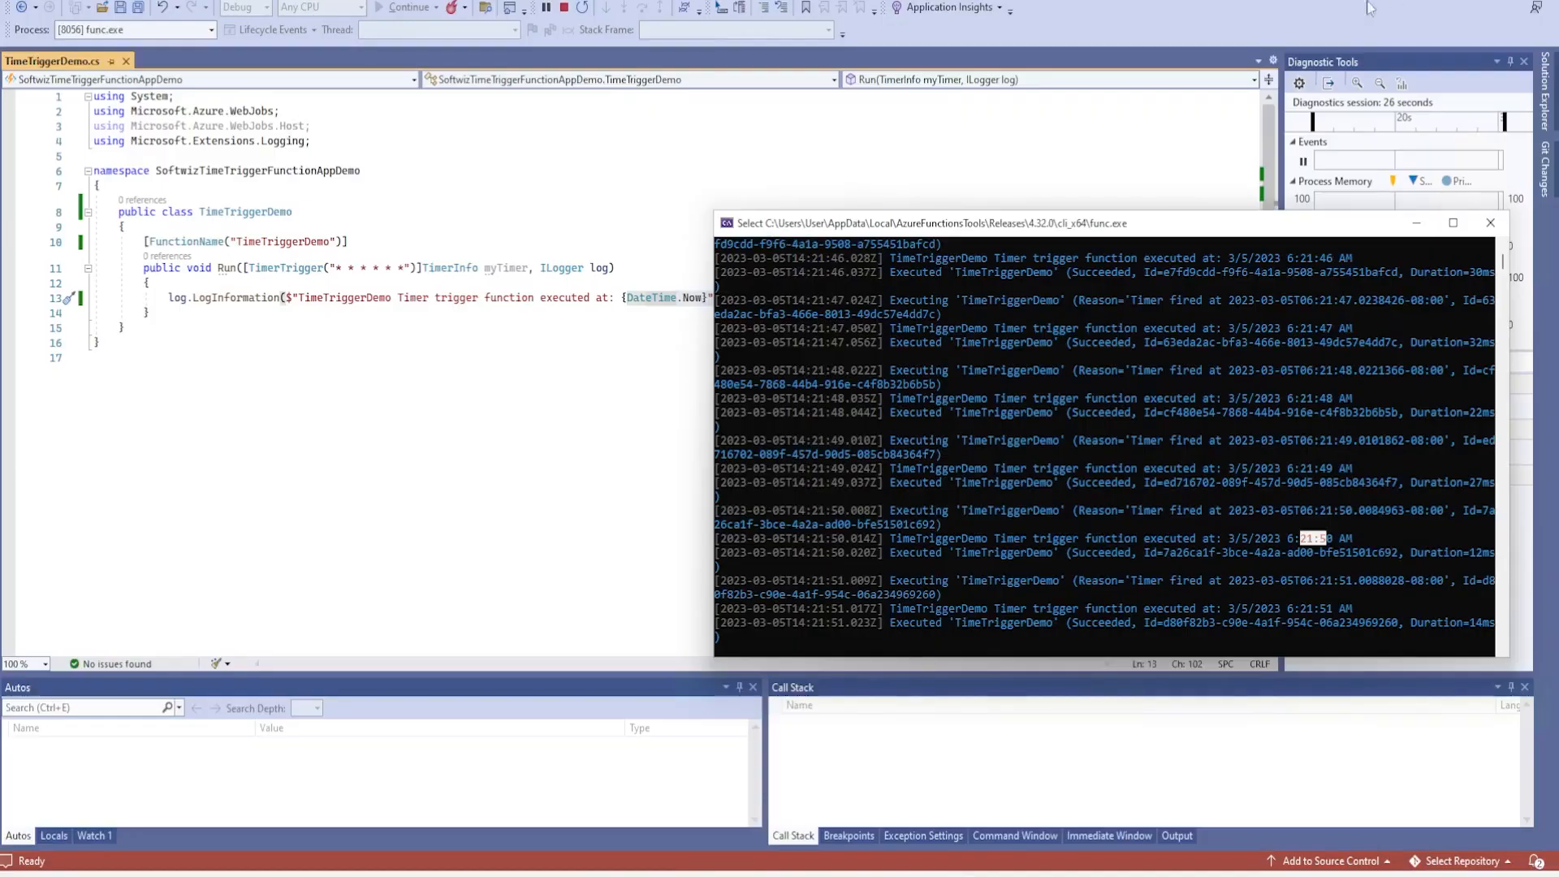
left_click_drag(1106, 609, 1300, 609)
left_click(1347, 622)
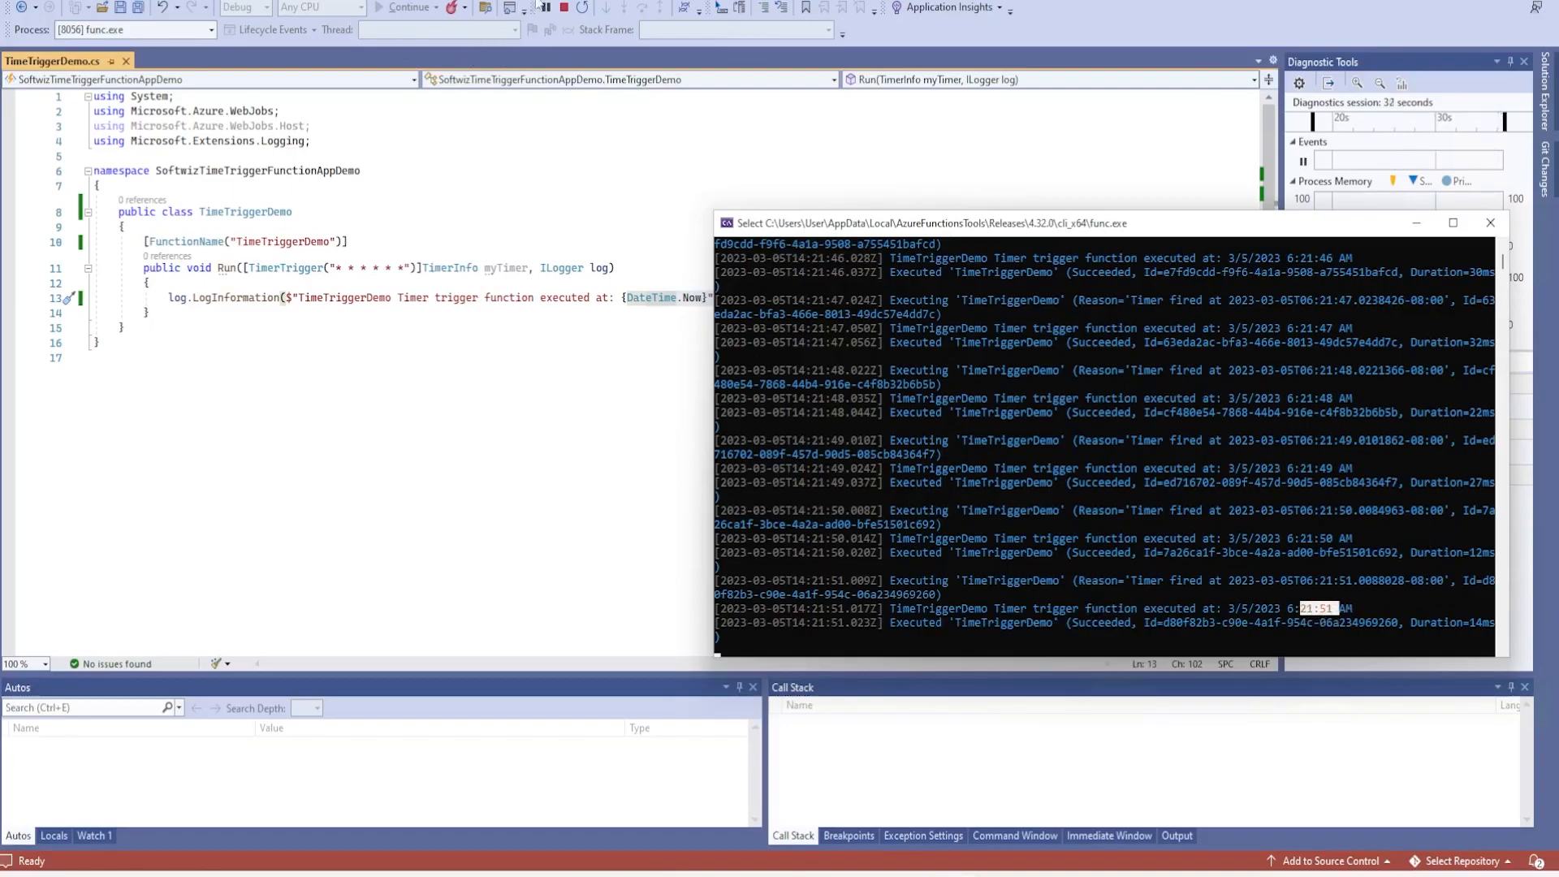
Stop debugging, change the TimerTrigger schedule to 0 */1 * * * *, and run the function app again
left_click(564, 8)
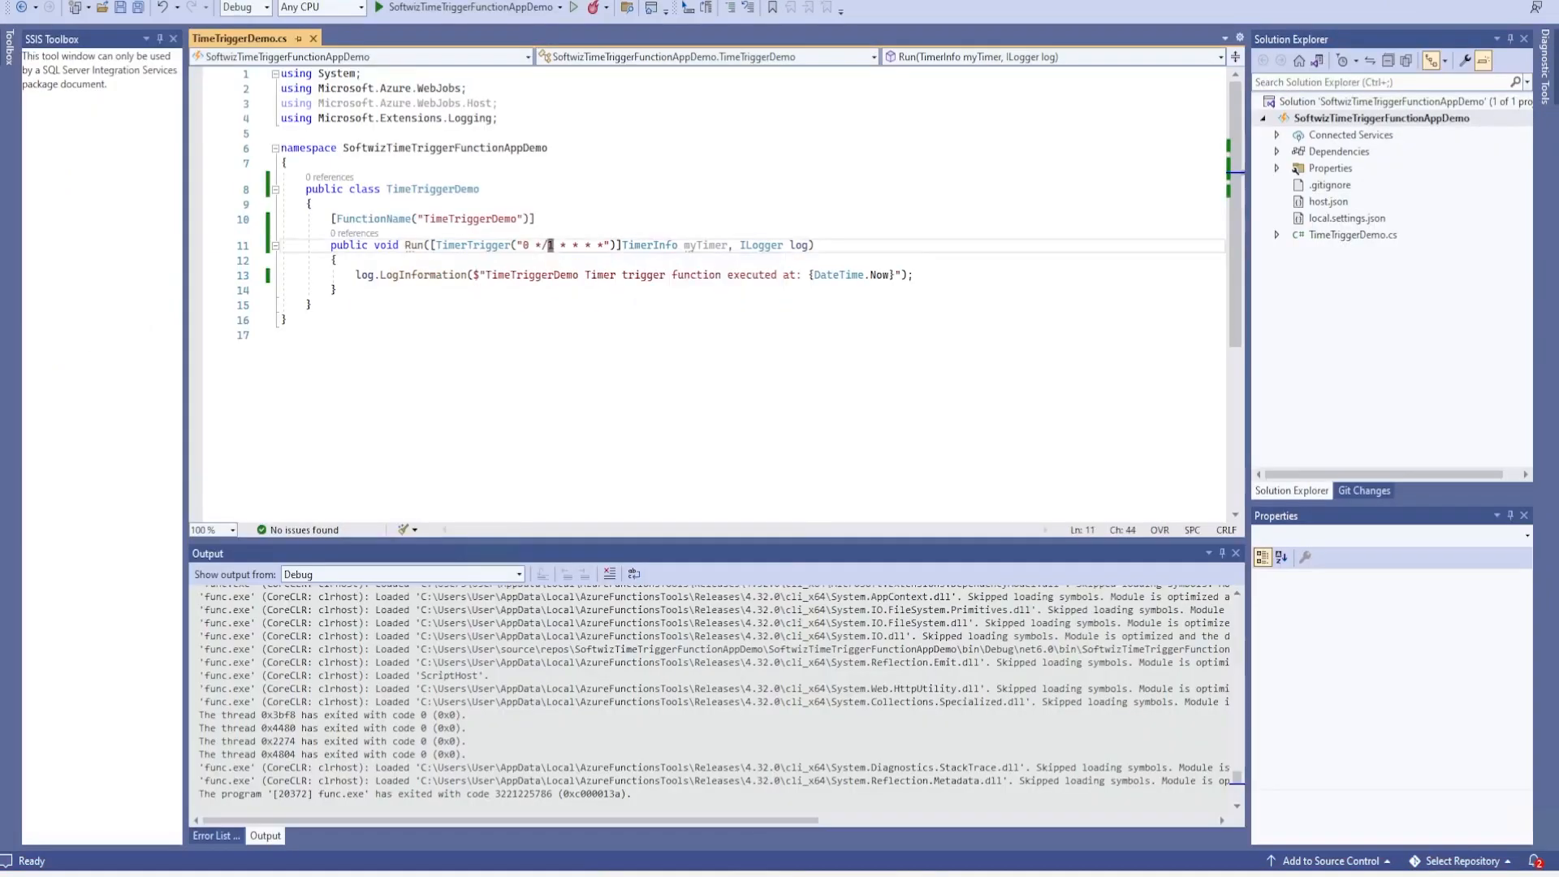
left_click(552, 320)
left_click(490, 10)
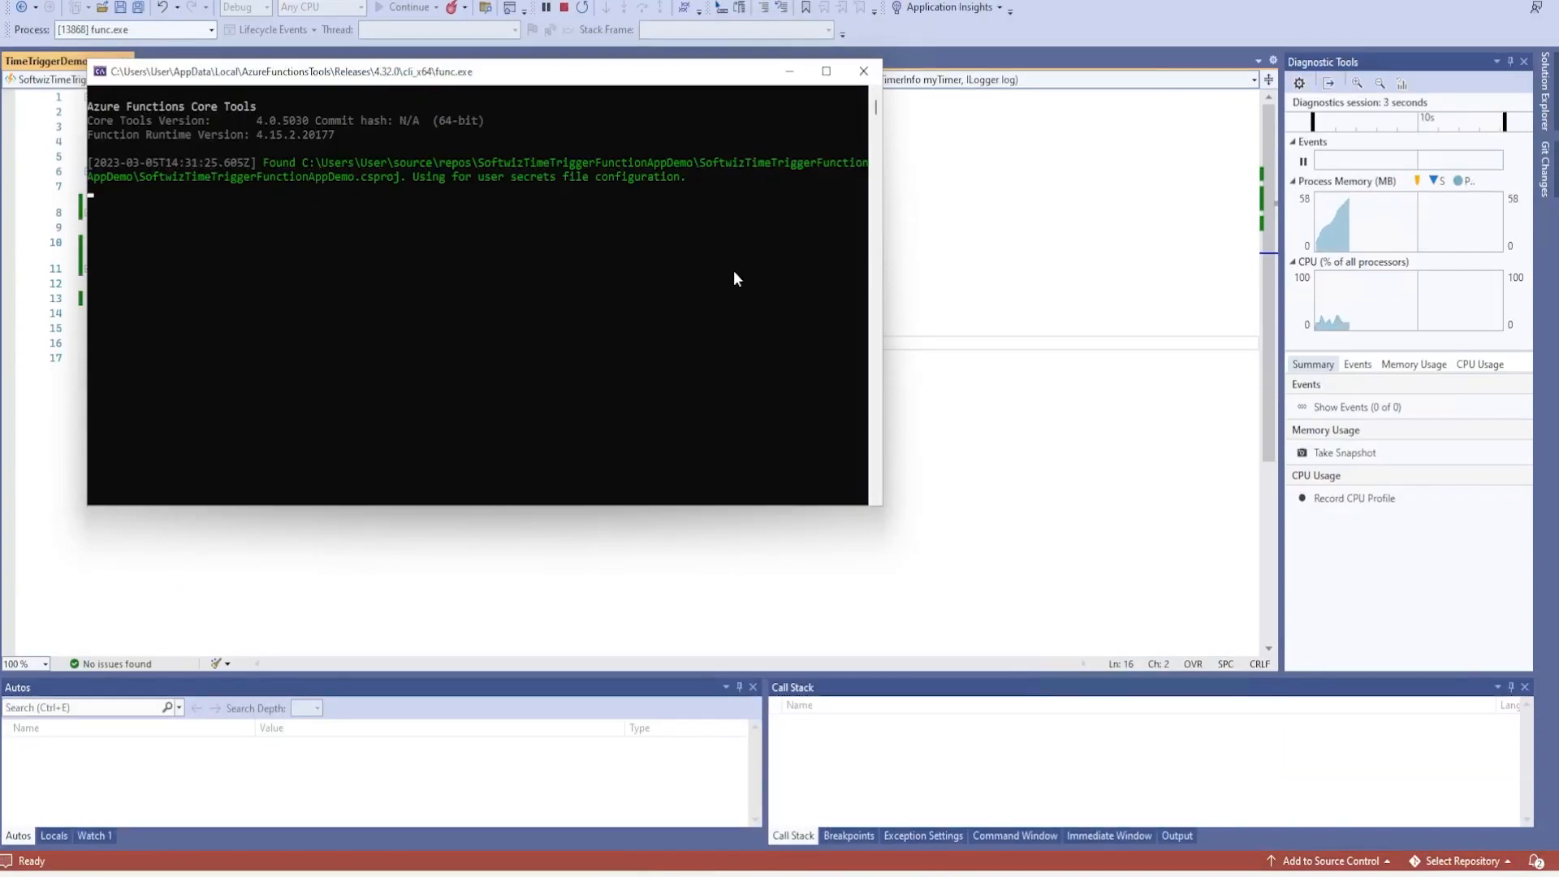
left_click_drag(571, 75, 722, 186)
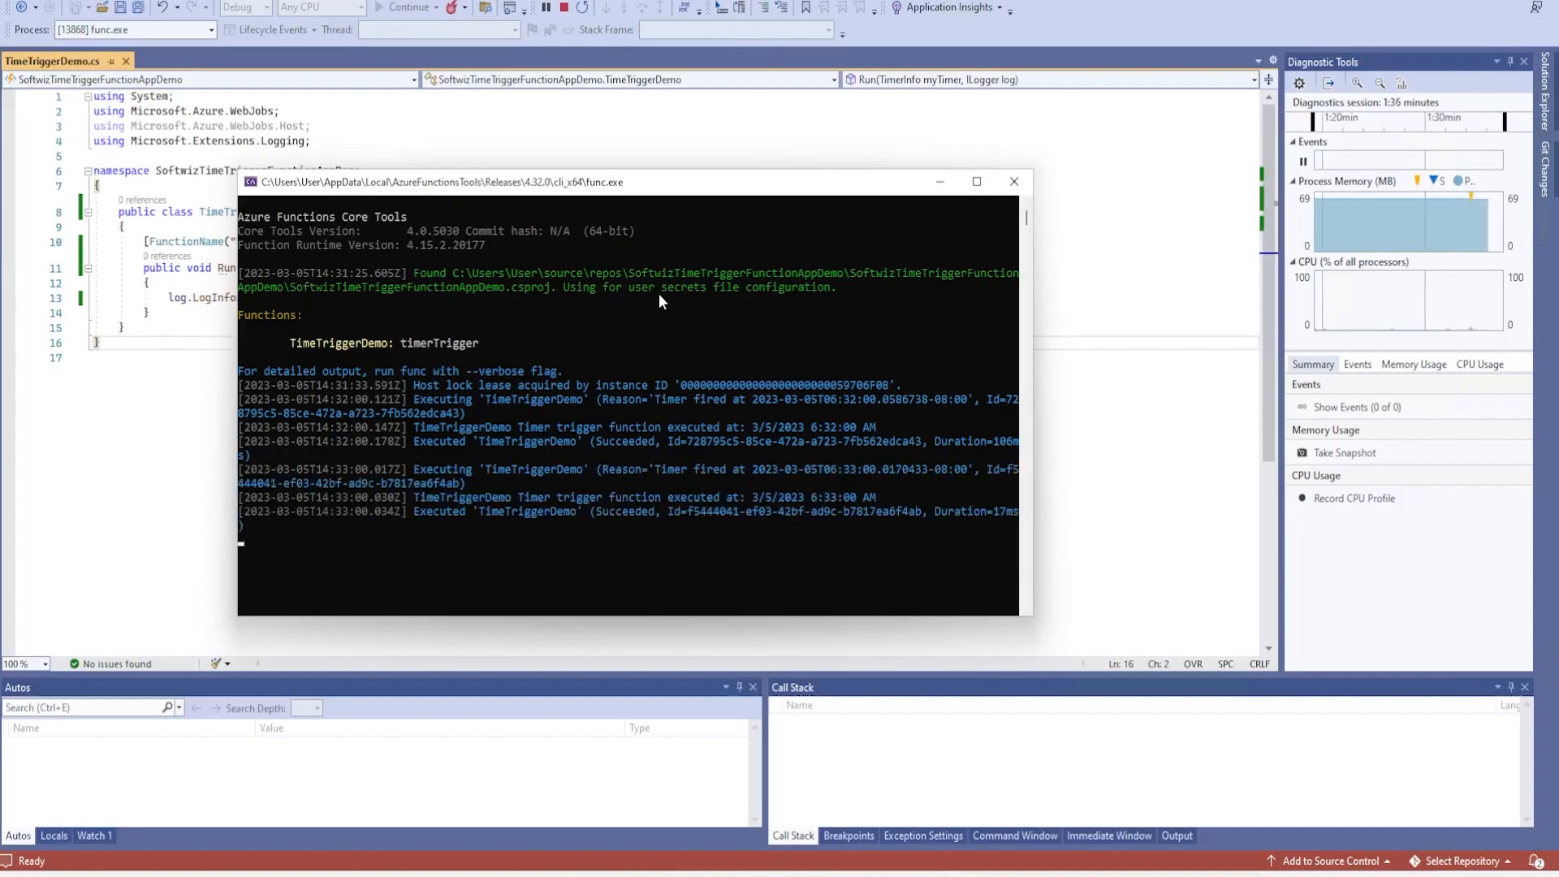
Check the latest execution time in the Functions console and close it to end the debug session
left_click(808, 523)
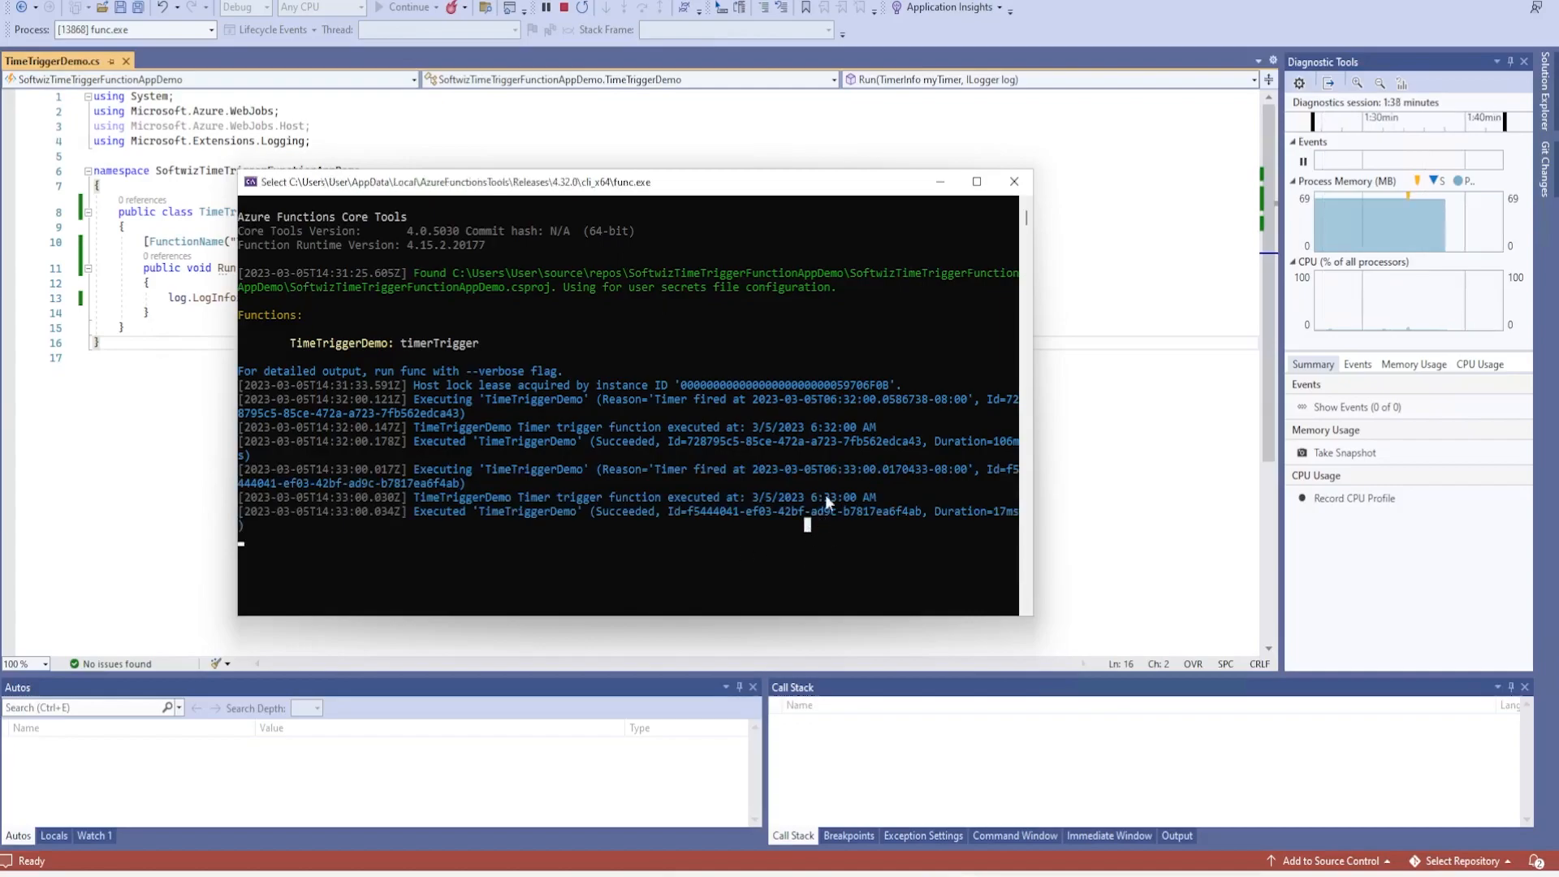
left_click_drag(812, 497, 870, 497)
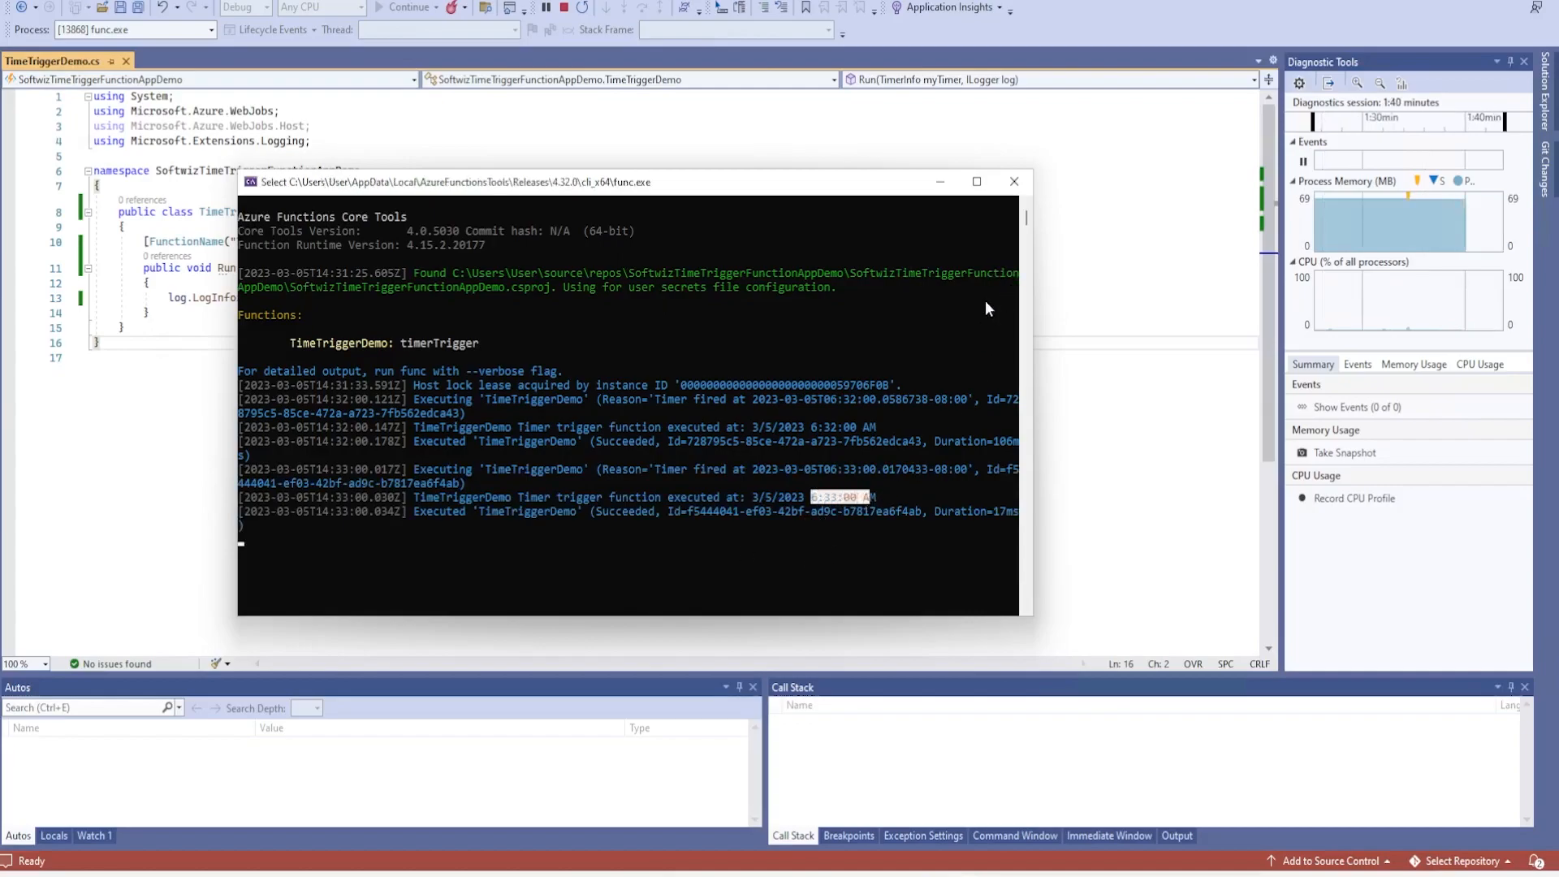
left_click(1015, 182)
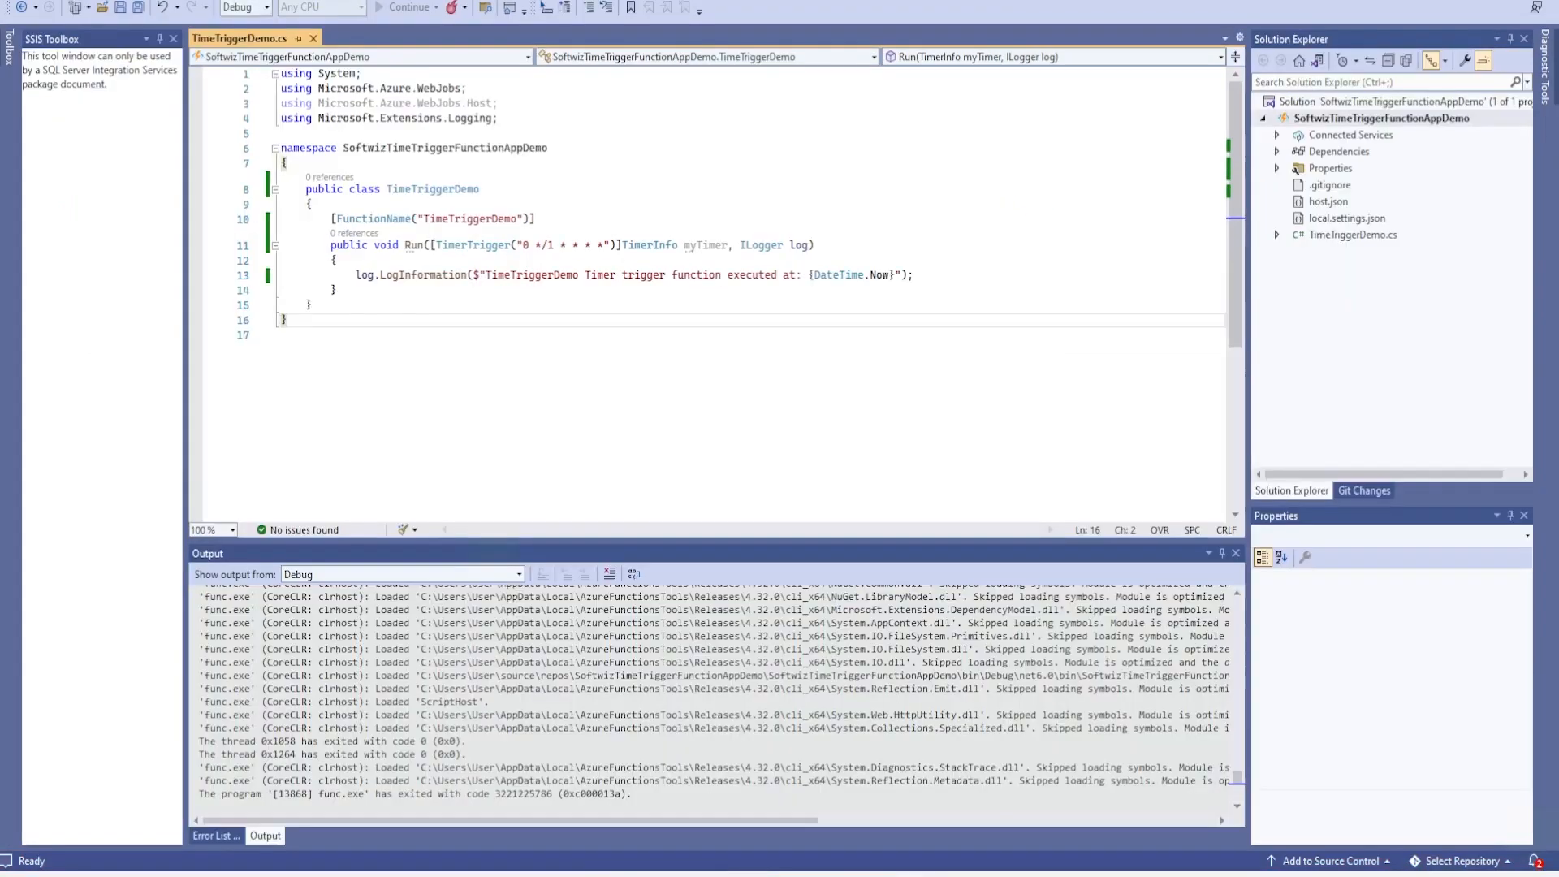
Start publishing the project to Azure with Azure Function App (Windows) as the specific target
right_click(1336, 120)
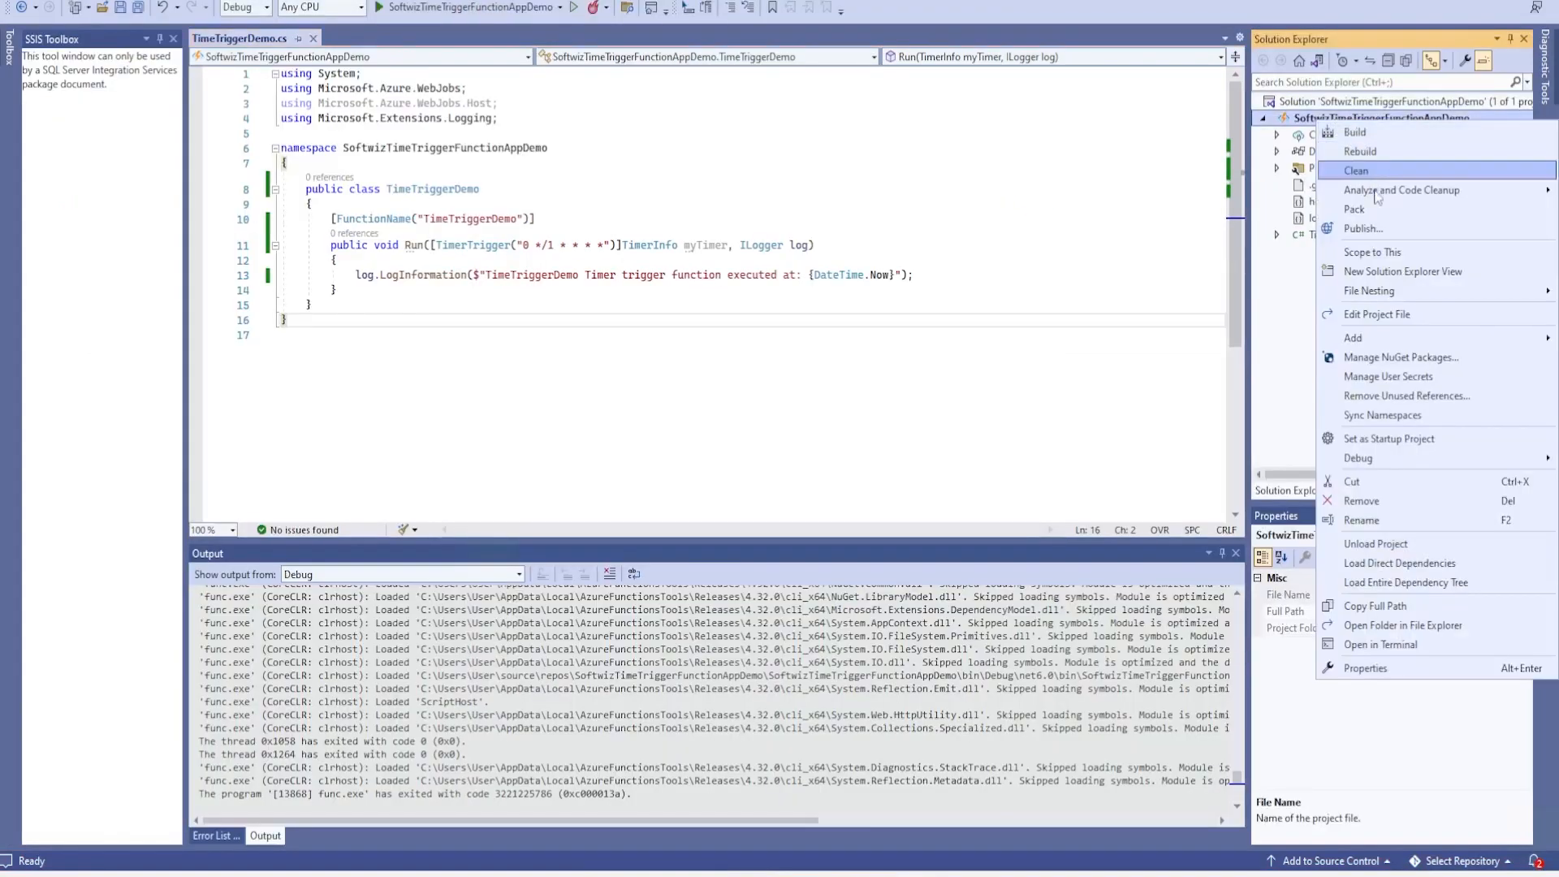
left_click(1363, 229)
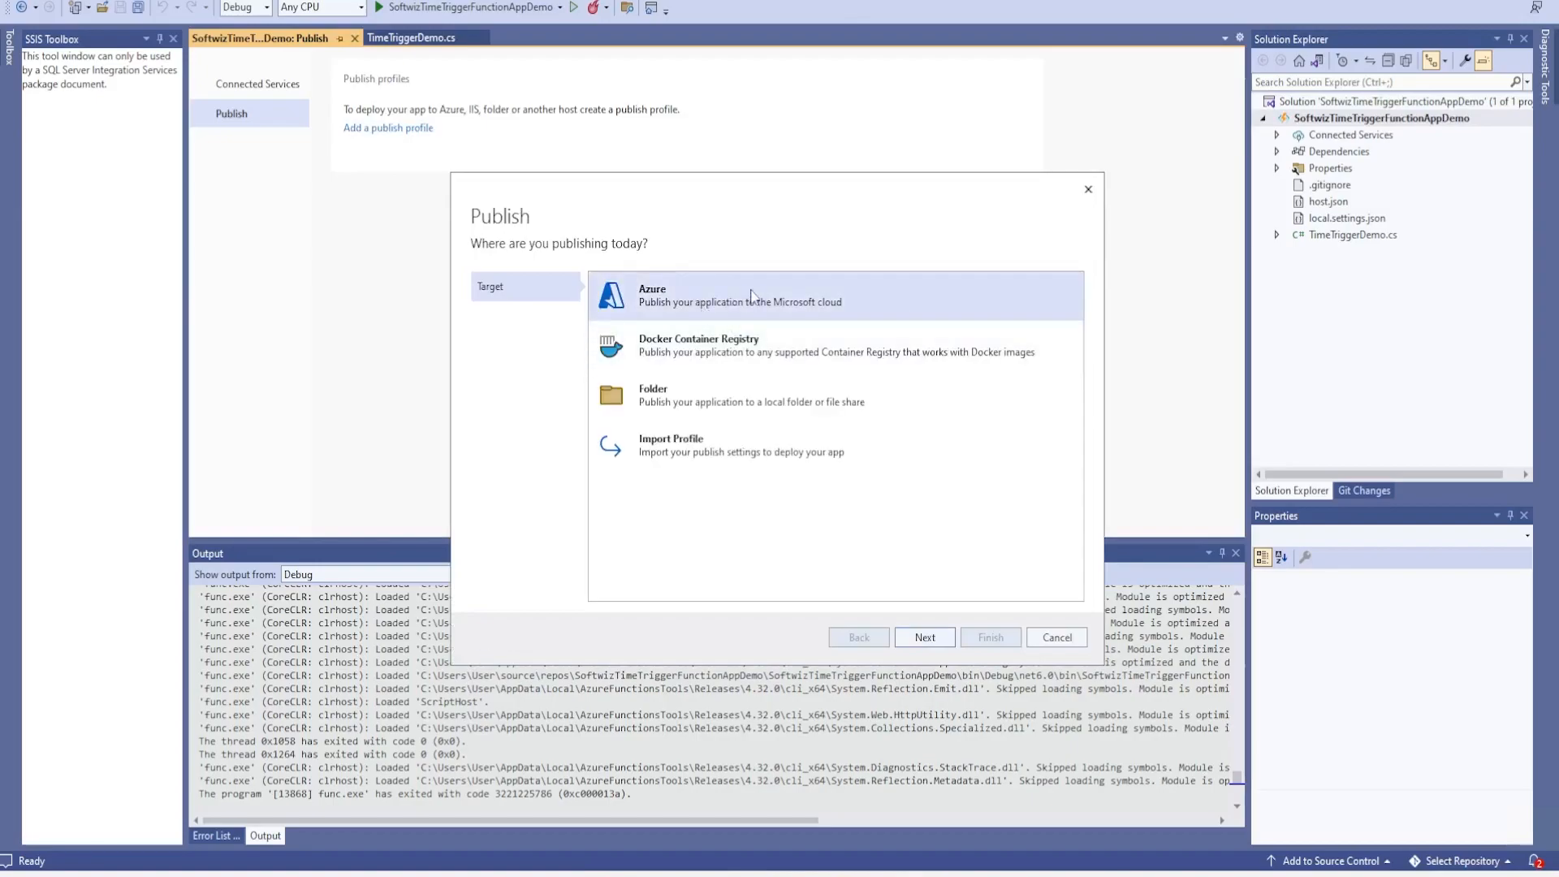
left_click(925, 637)
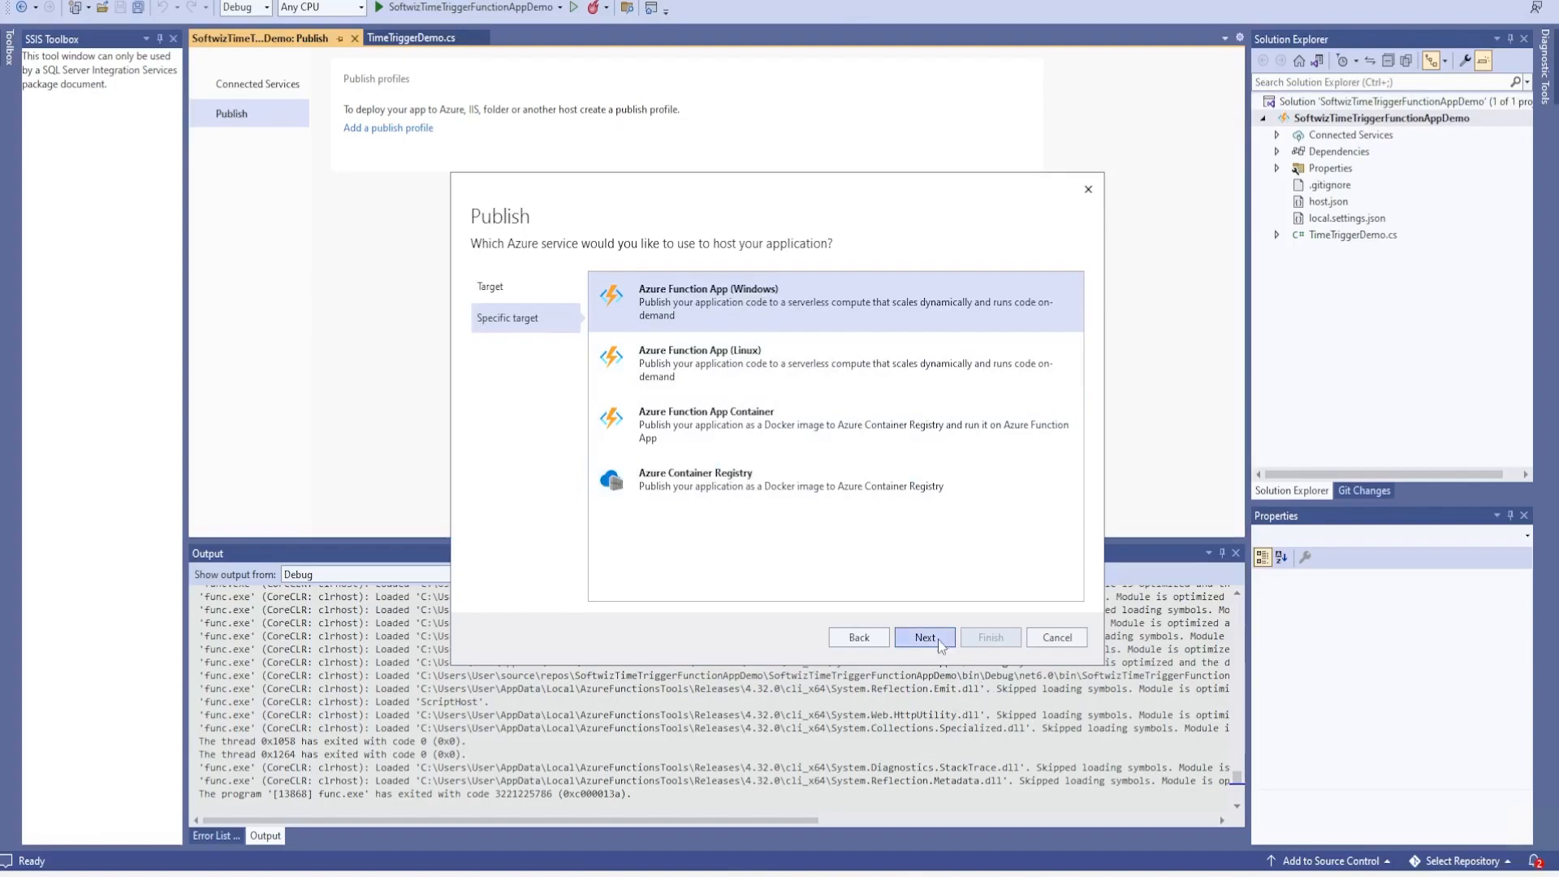
left_click(942, 638)
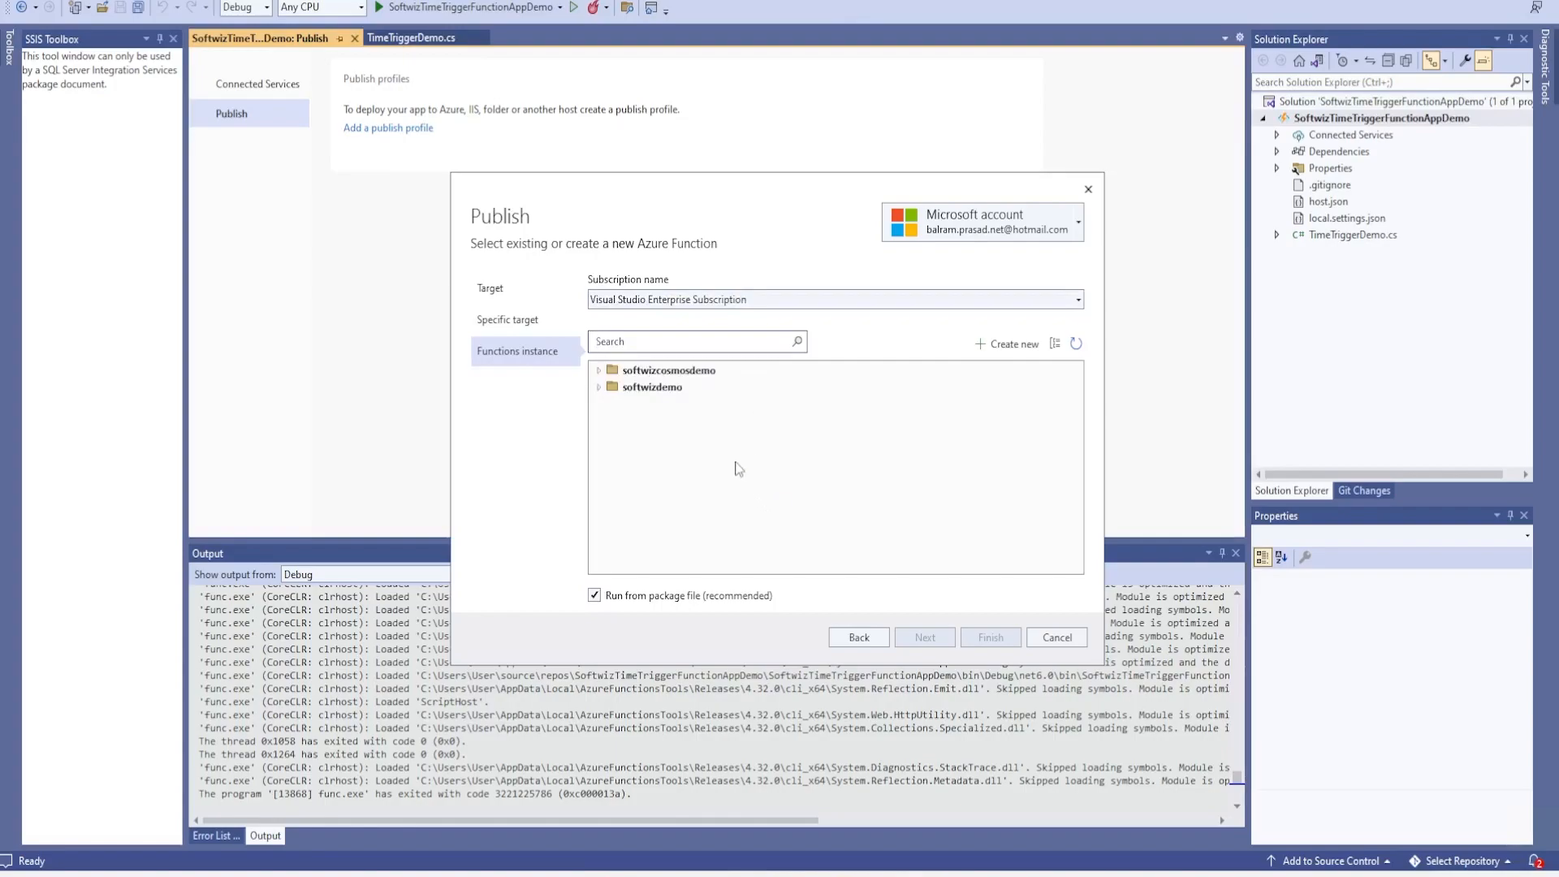
Create a new Function App instance named SoftwizTimeTriggerFunctionAppDemo on the Consumption plan in the softwizdemo resource group
left_click(599, 387)
left_click(659, 388)
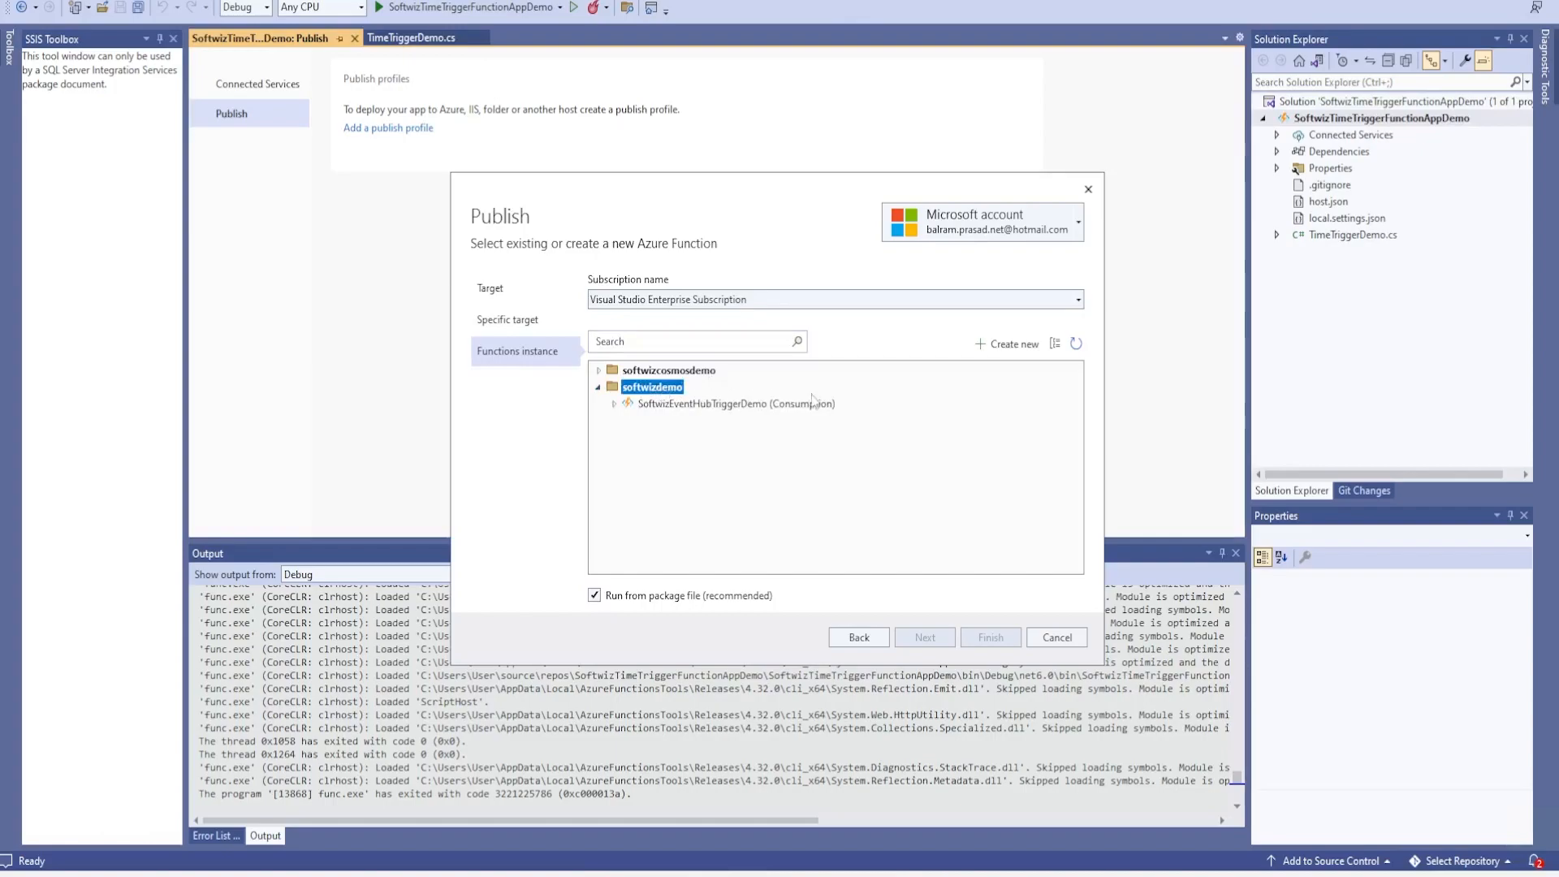
left_click(1006, 343)
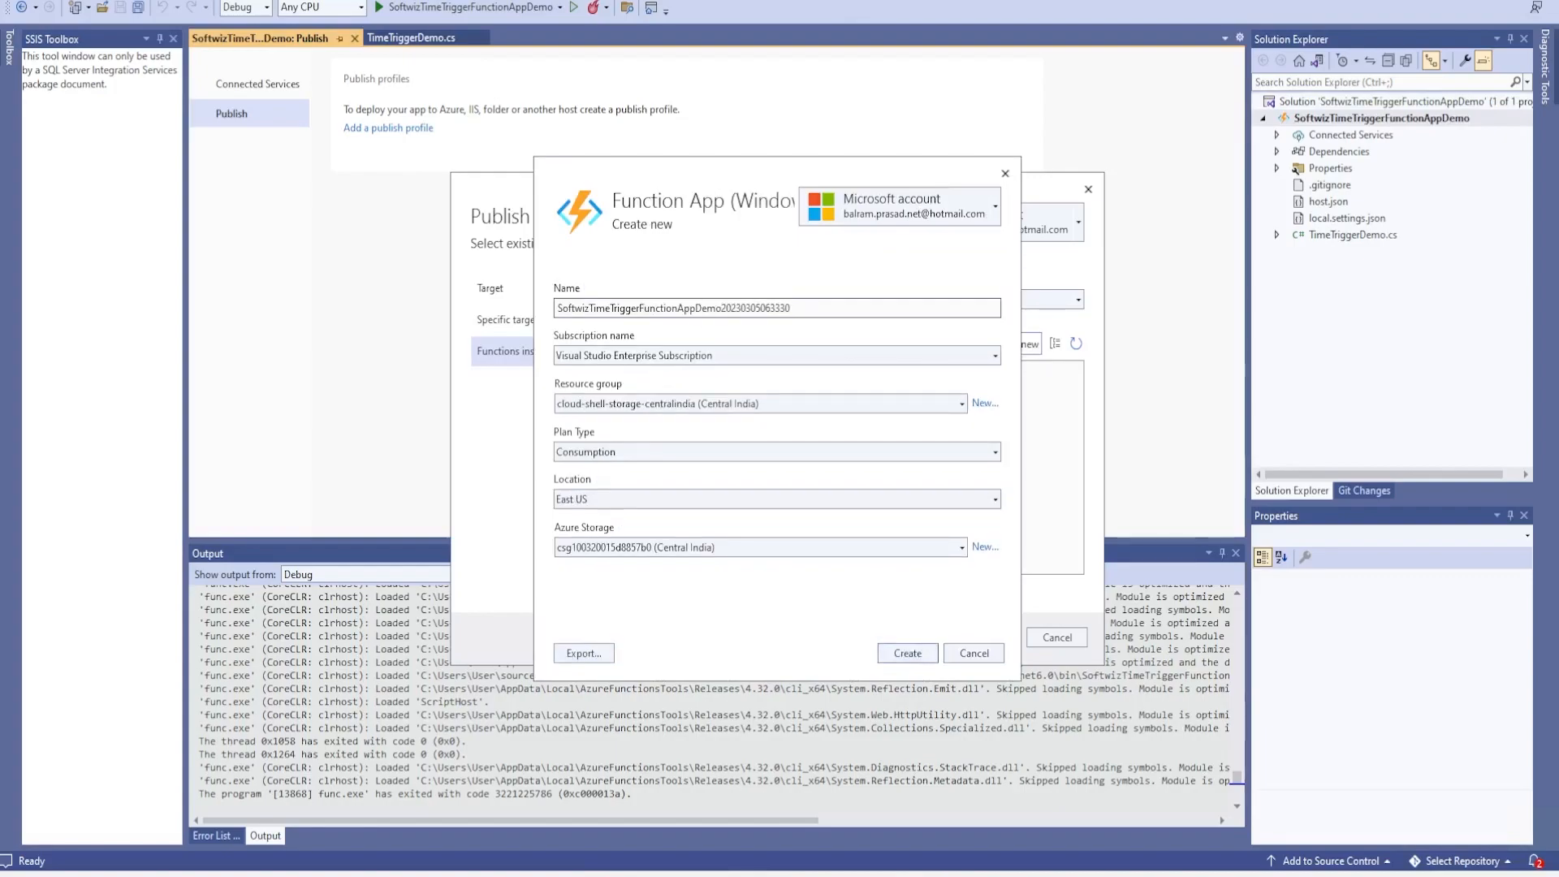
left_click_drag(721, 308, 790, 308)
key("BackSpace")
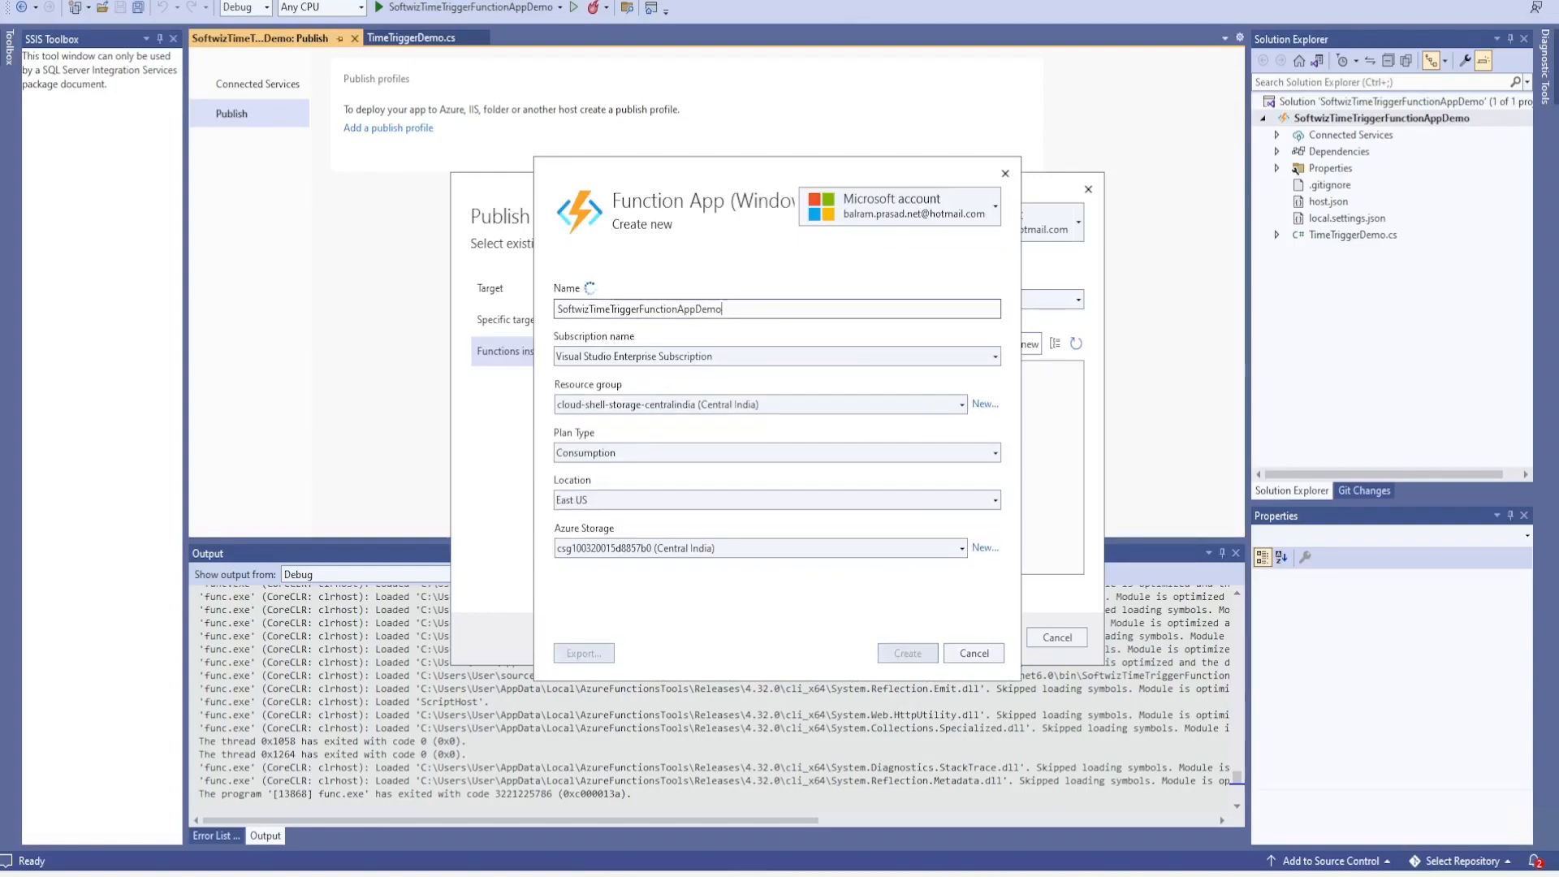
left_click(668, 403)
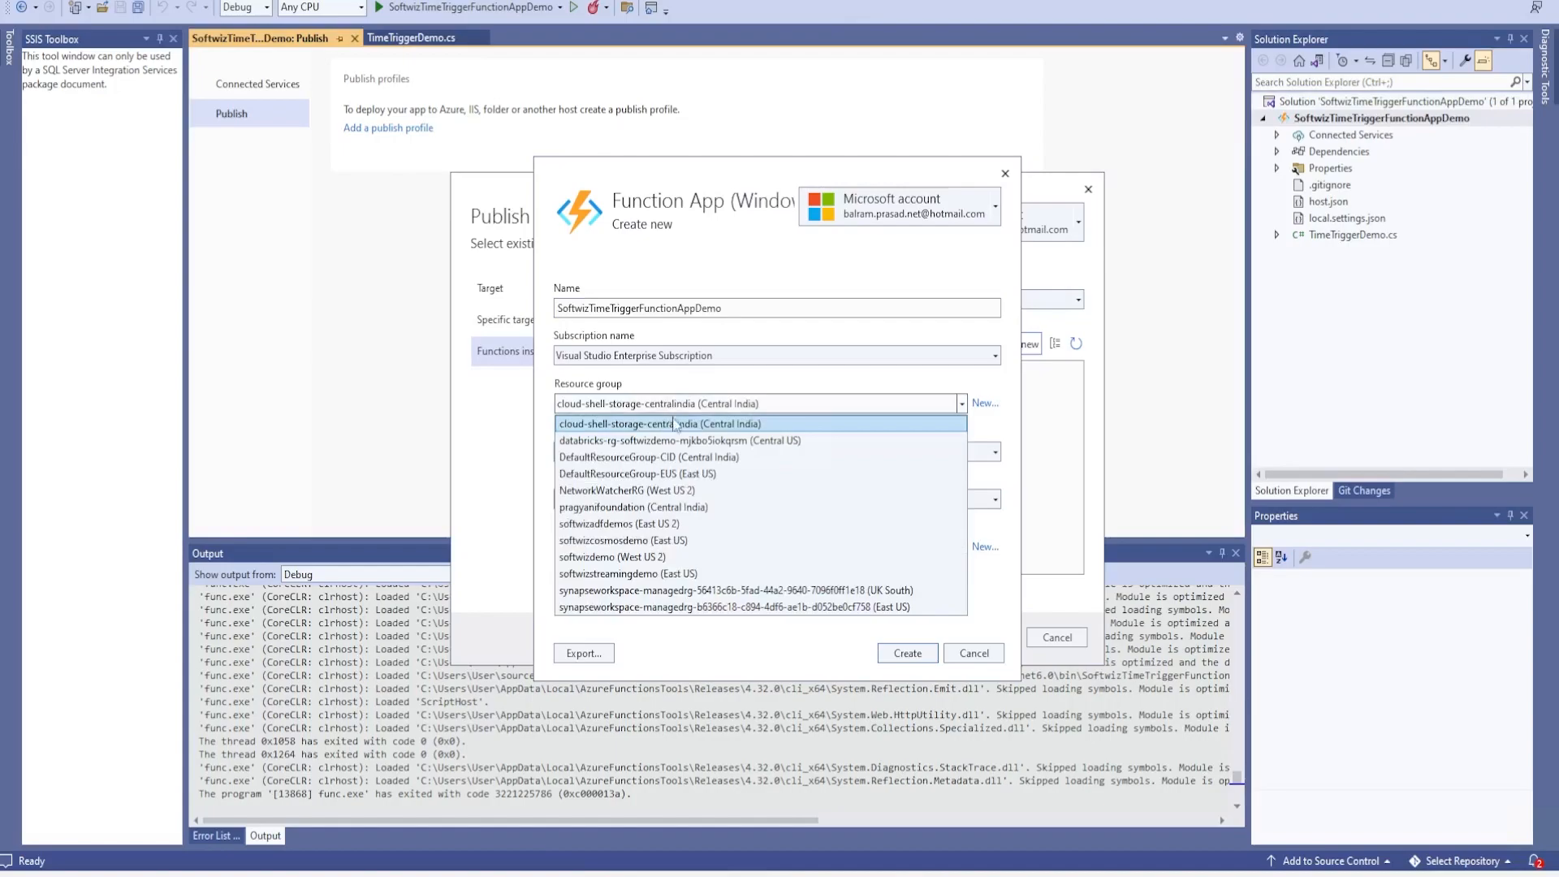
left_click(682, 556)
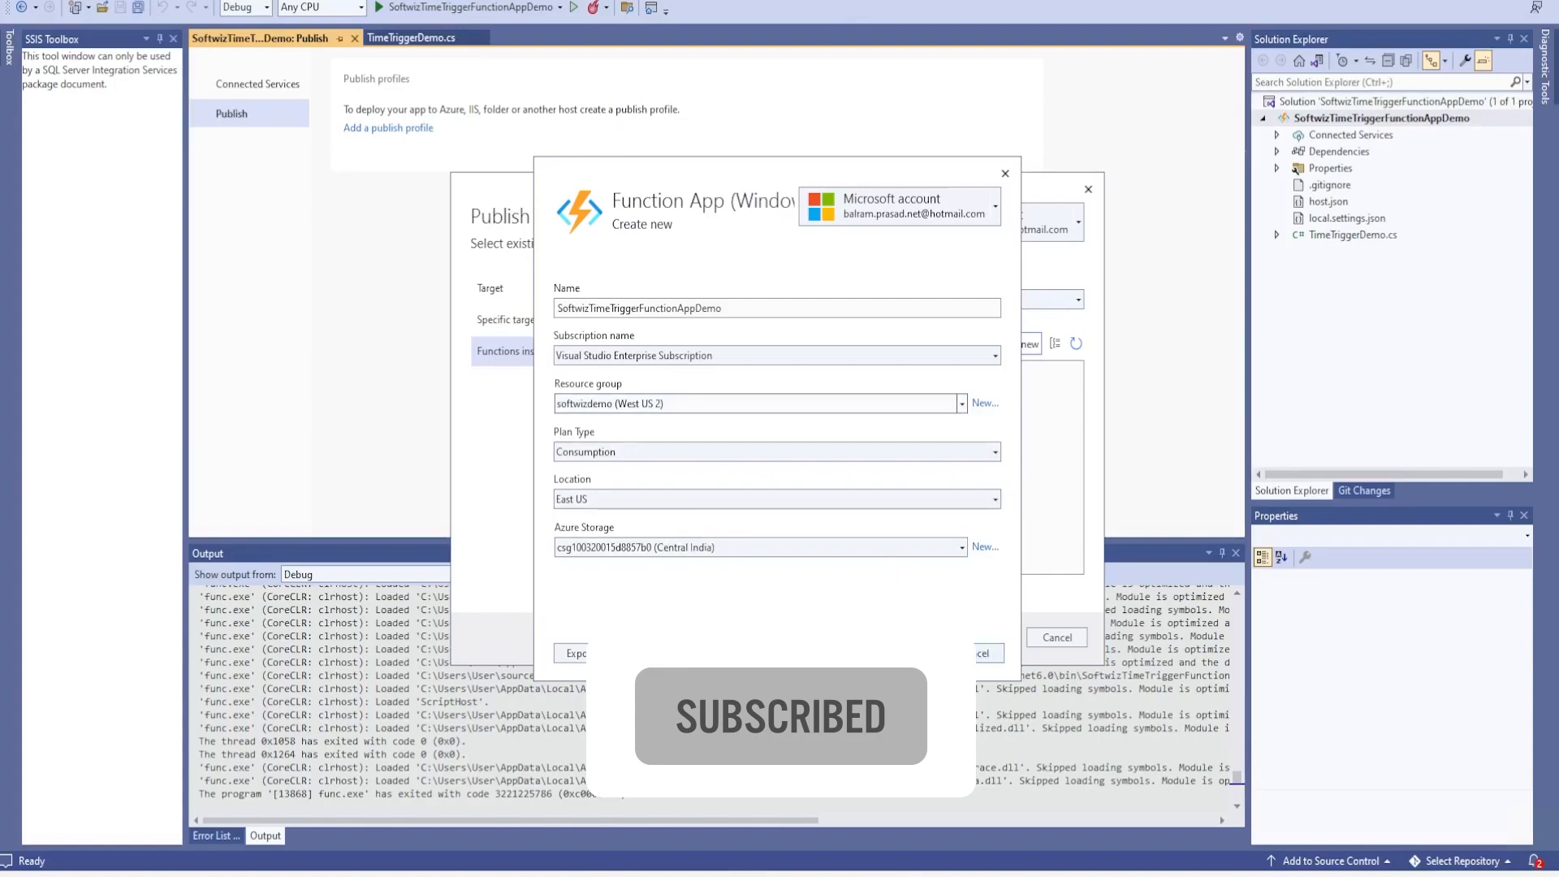
left_click(908, 643)
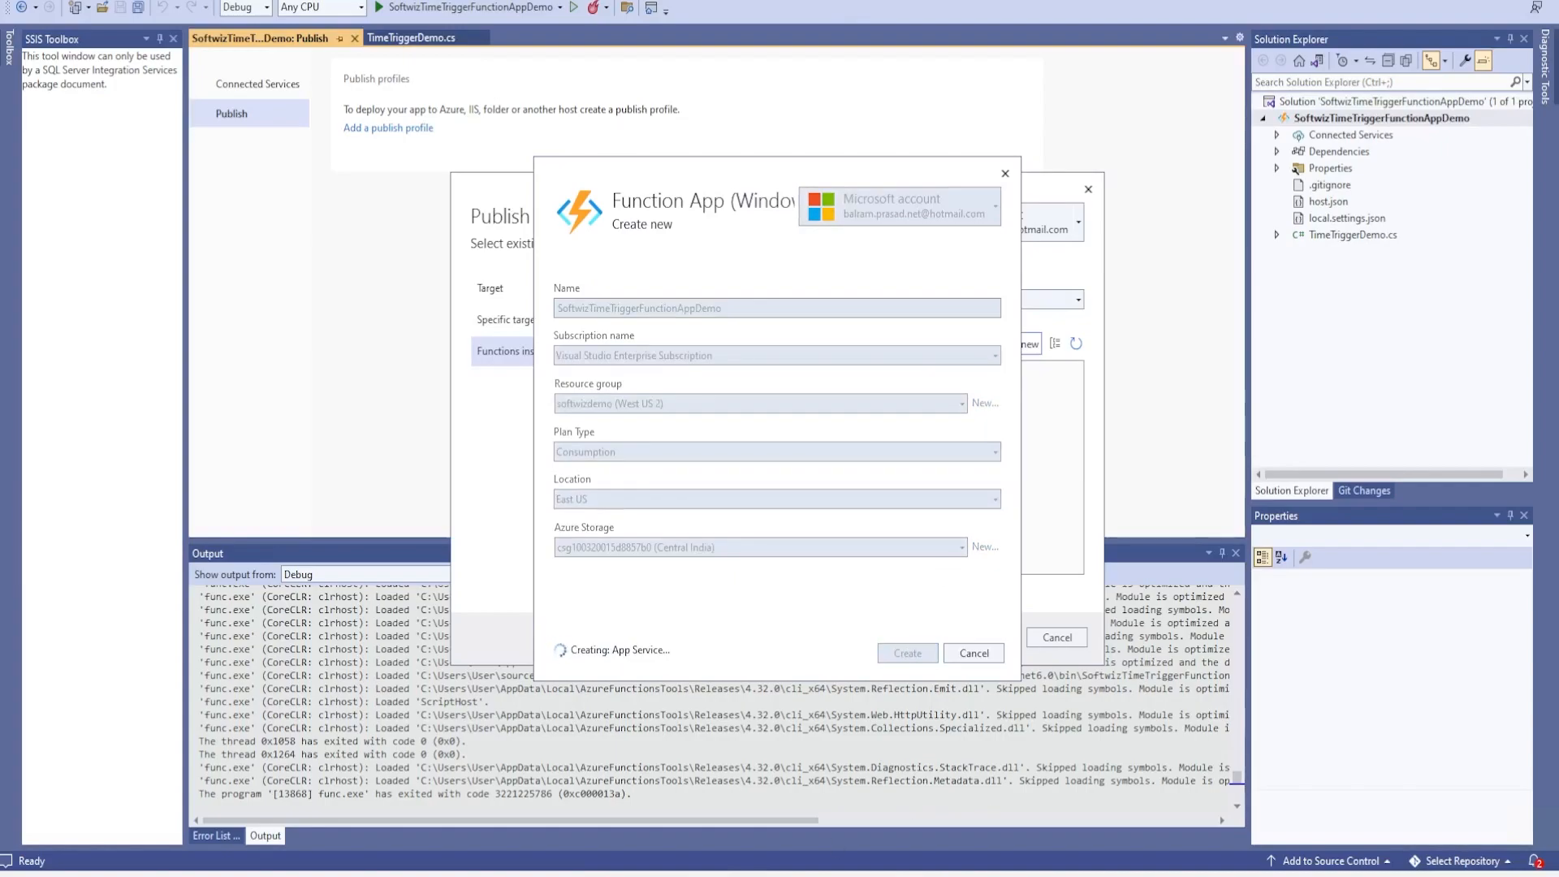
Switch to the Azure portal, refresh the softwizdemo resource group and open the SoftwizTimeTriggerFunctionAppDemo function app
left_click(833, 870)
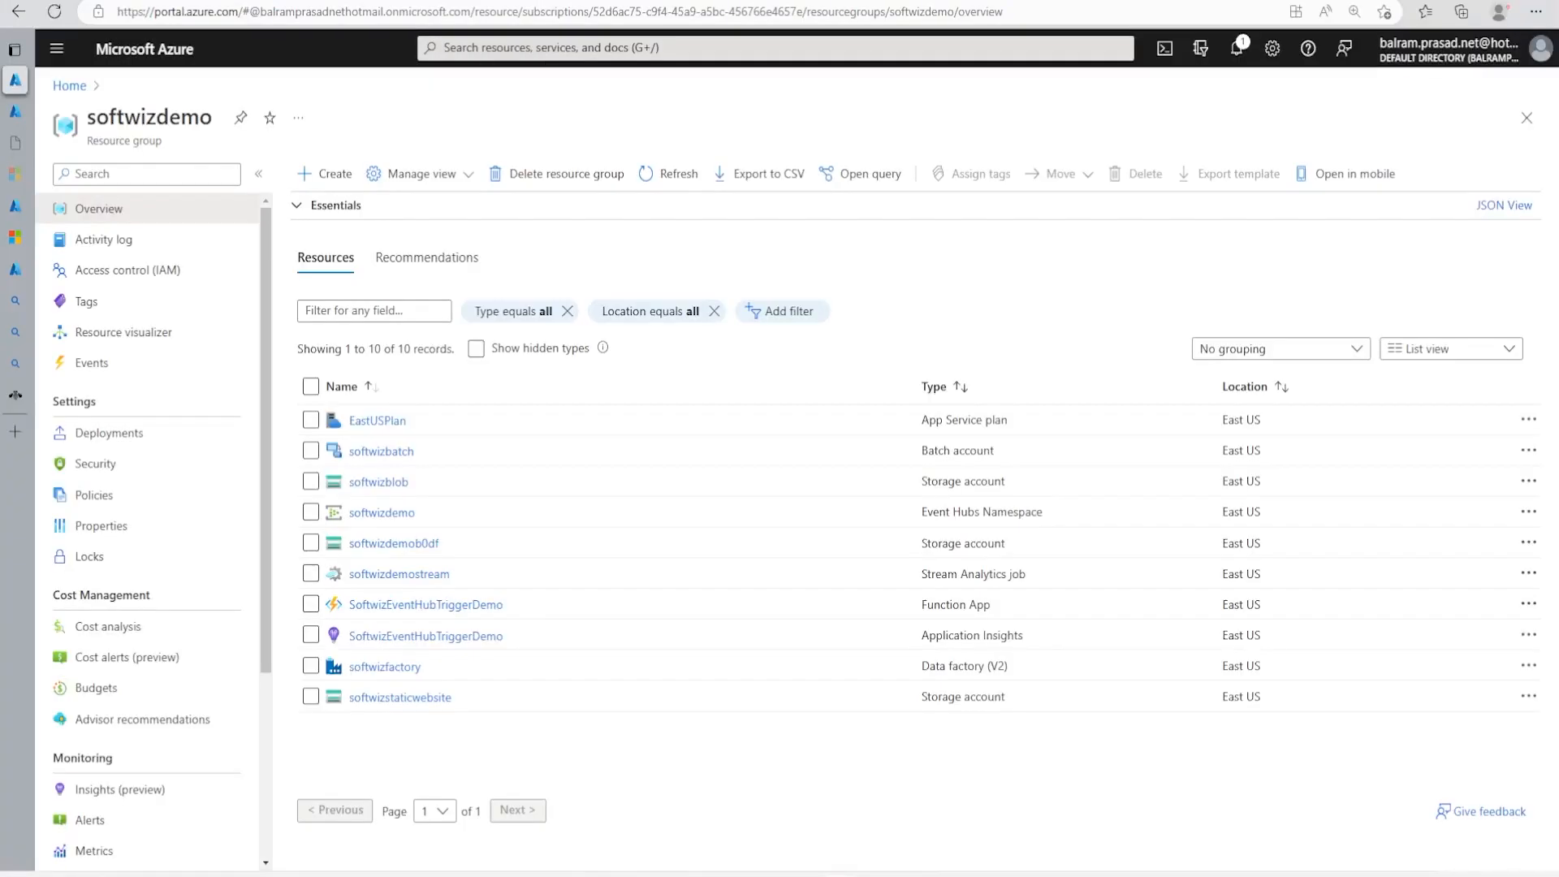
left_click(656, 175)
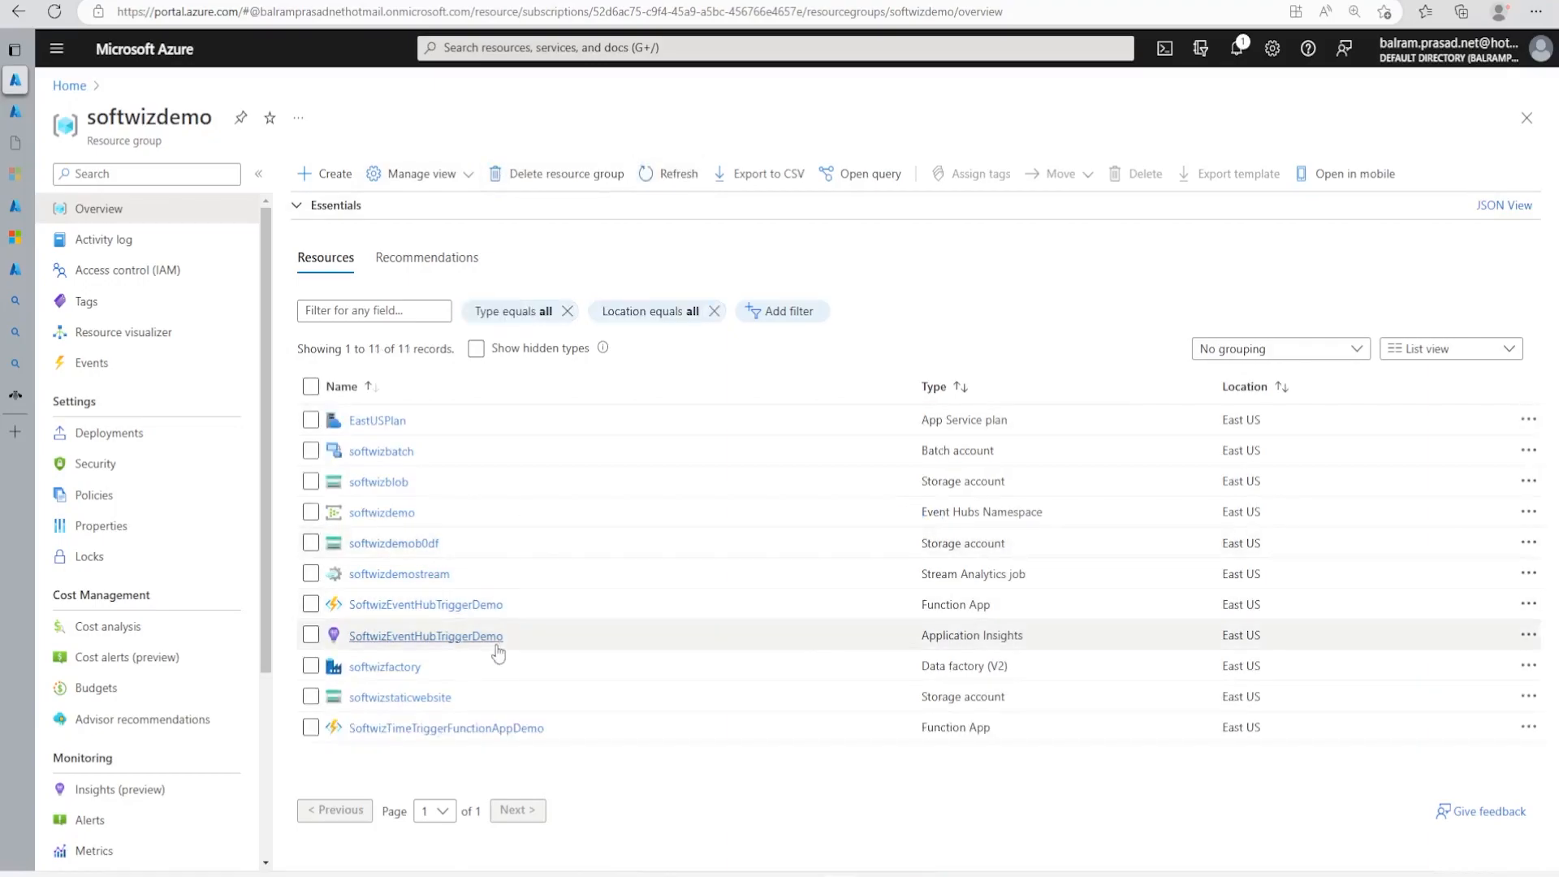
left_click(509, 729)
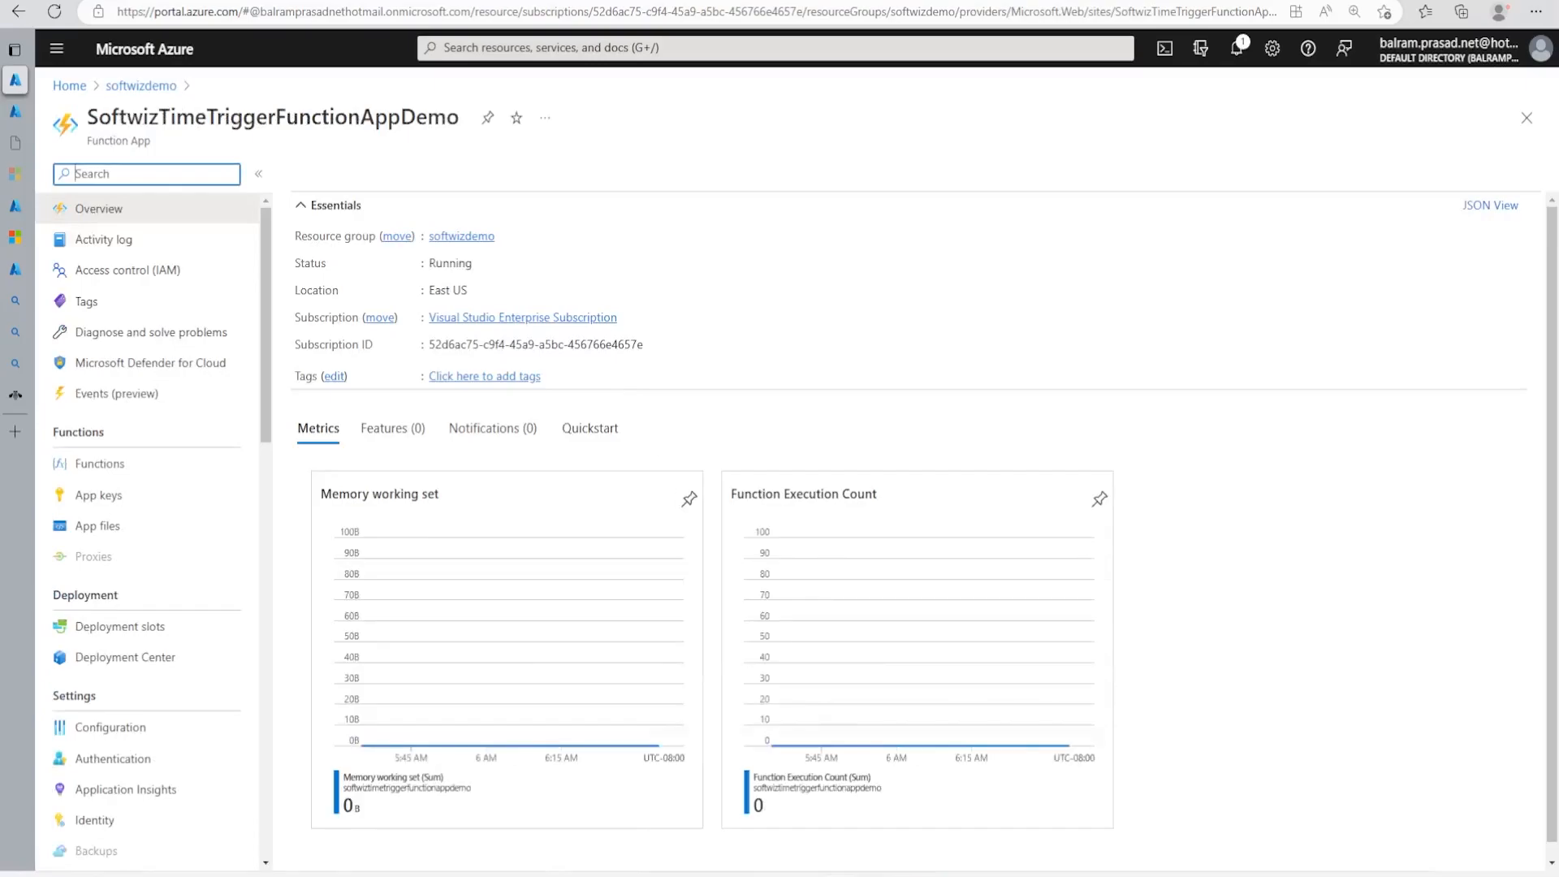
Return to Visual Studio, finish the publish profile for SoftwizTimeTriggerFunctionAppDemo and publish the project with it
left_click(1064, 809)
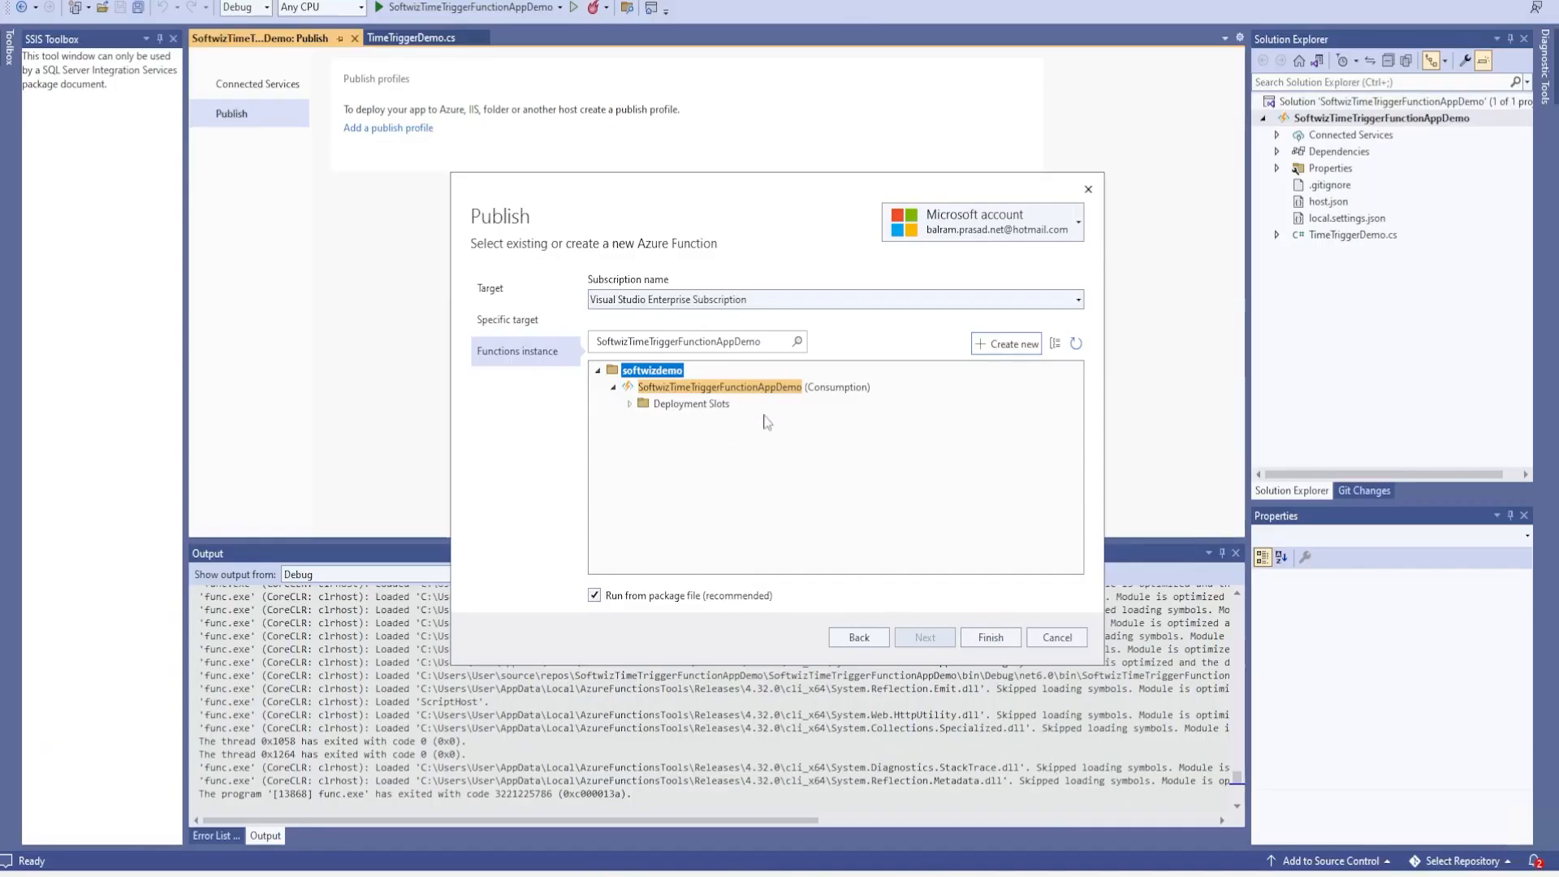
left_click(991, 638)
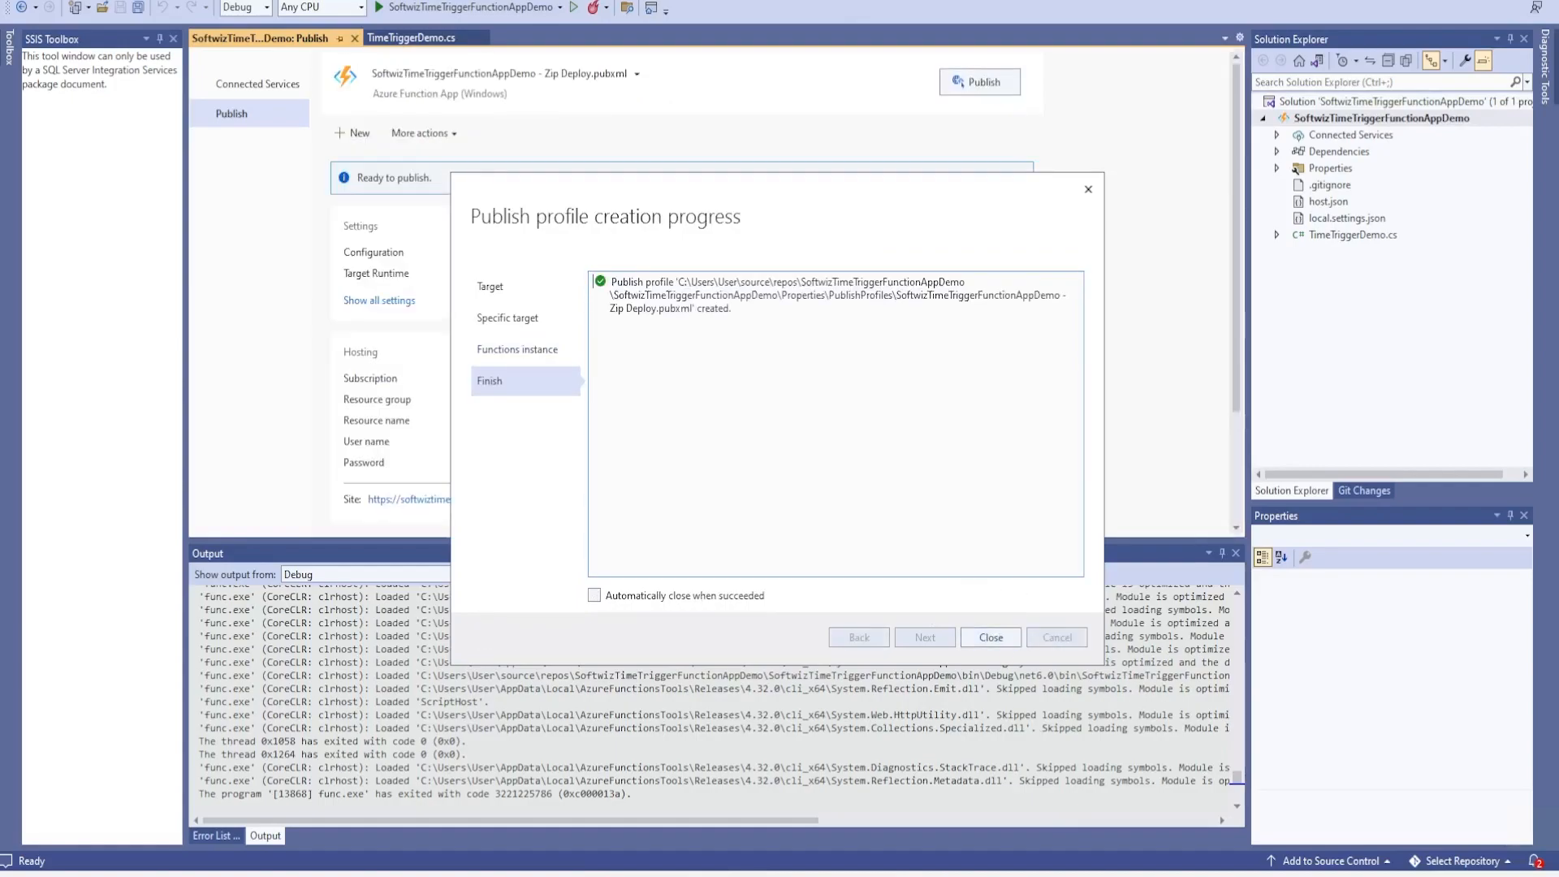
left_click(992, 640)
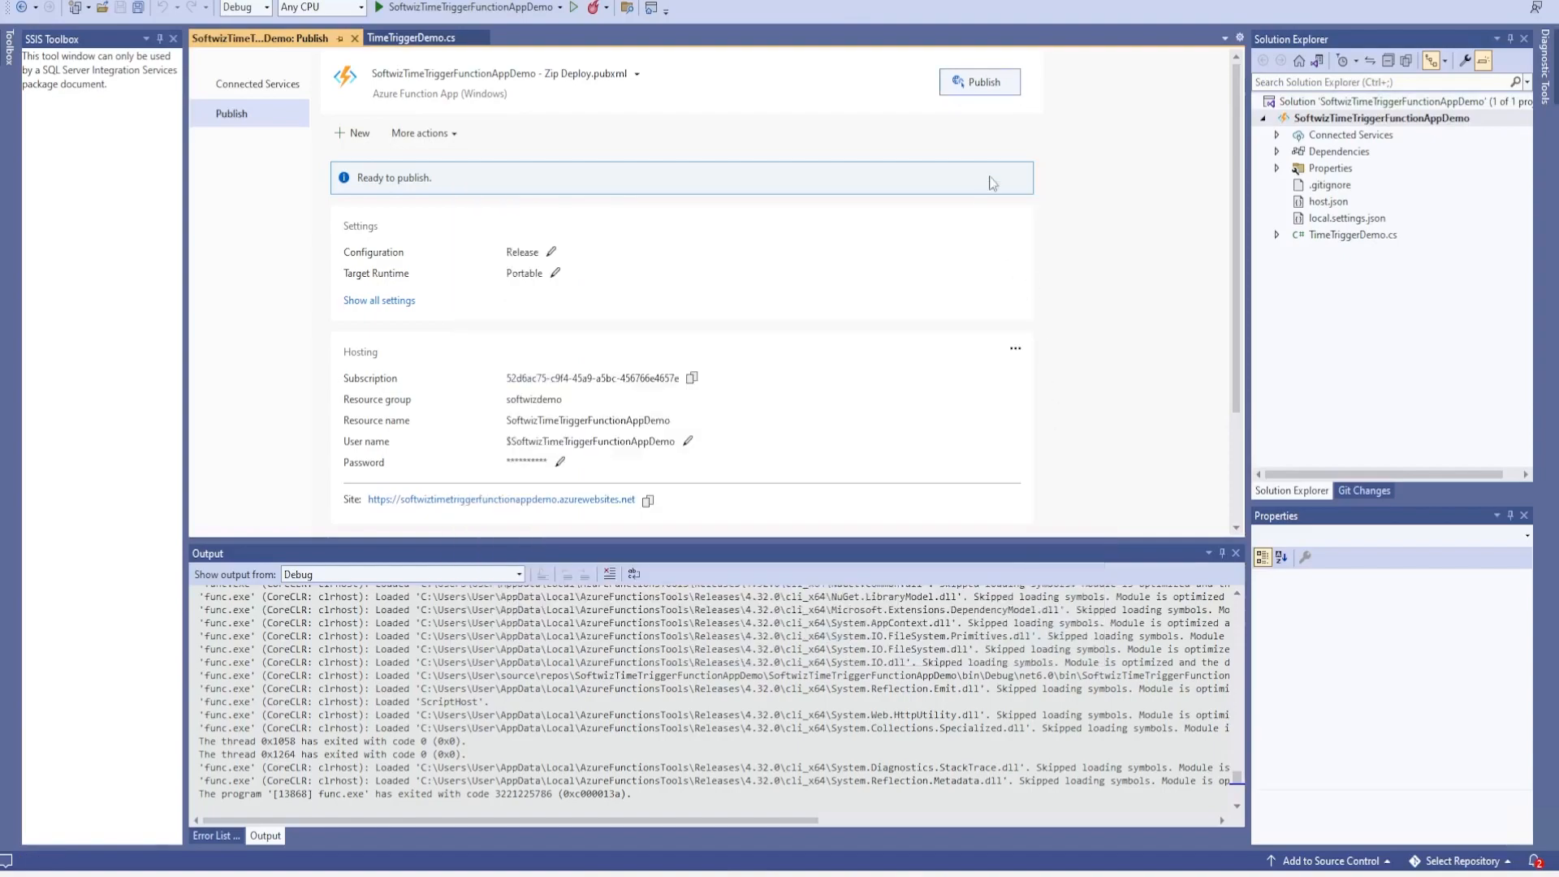
left_click(999, 88)
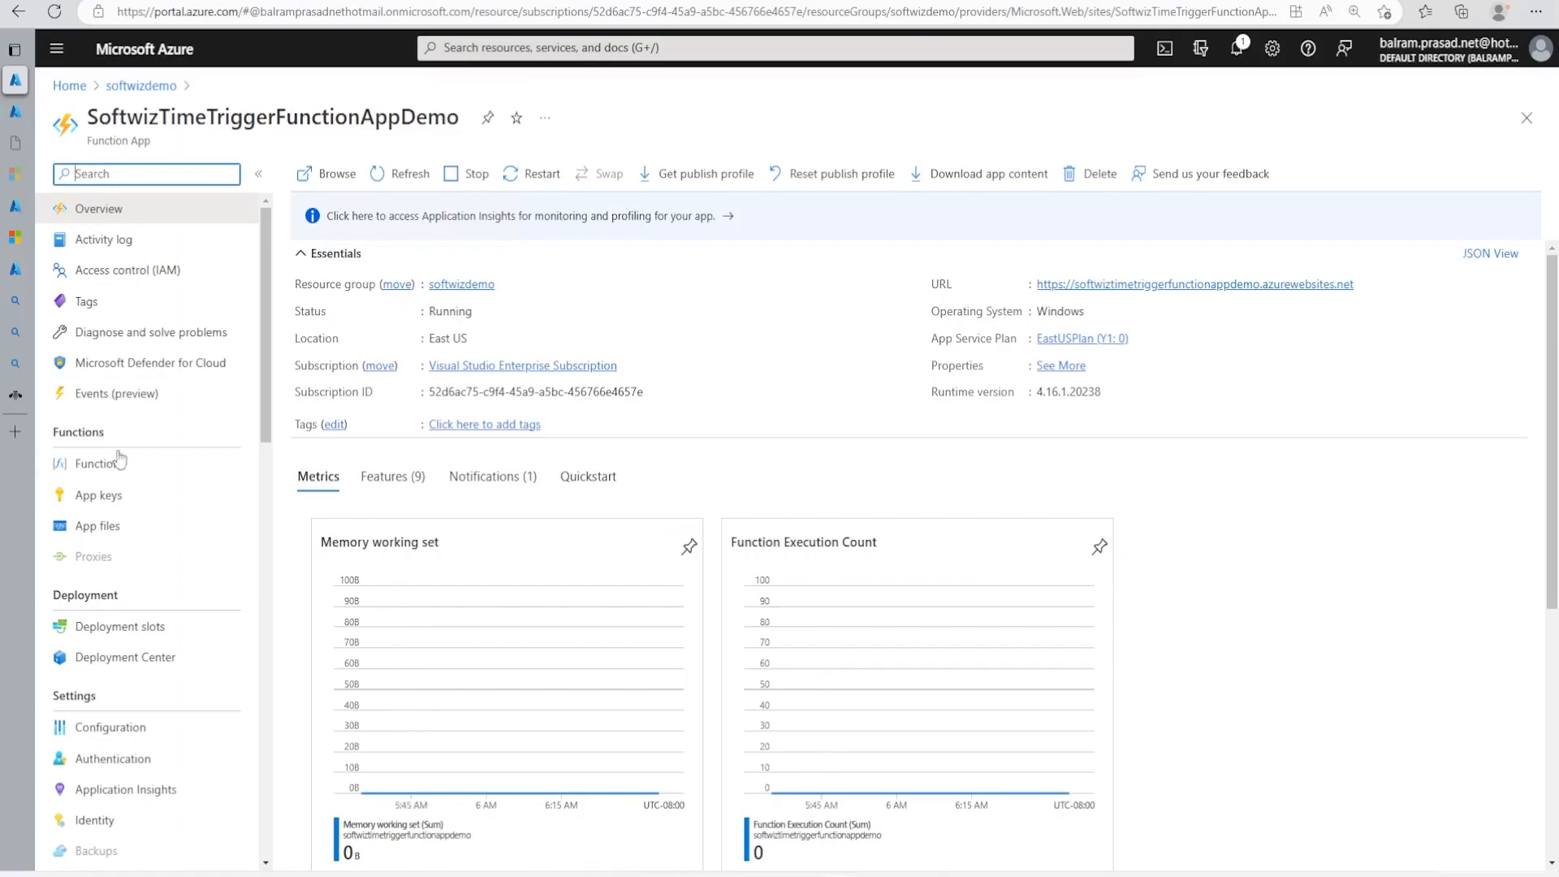
View the function app's functions list in the Azure portal and check the publish progress in Visual Studio's output
left_click(236, 472)
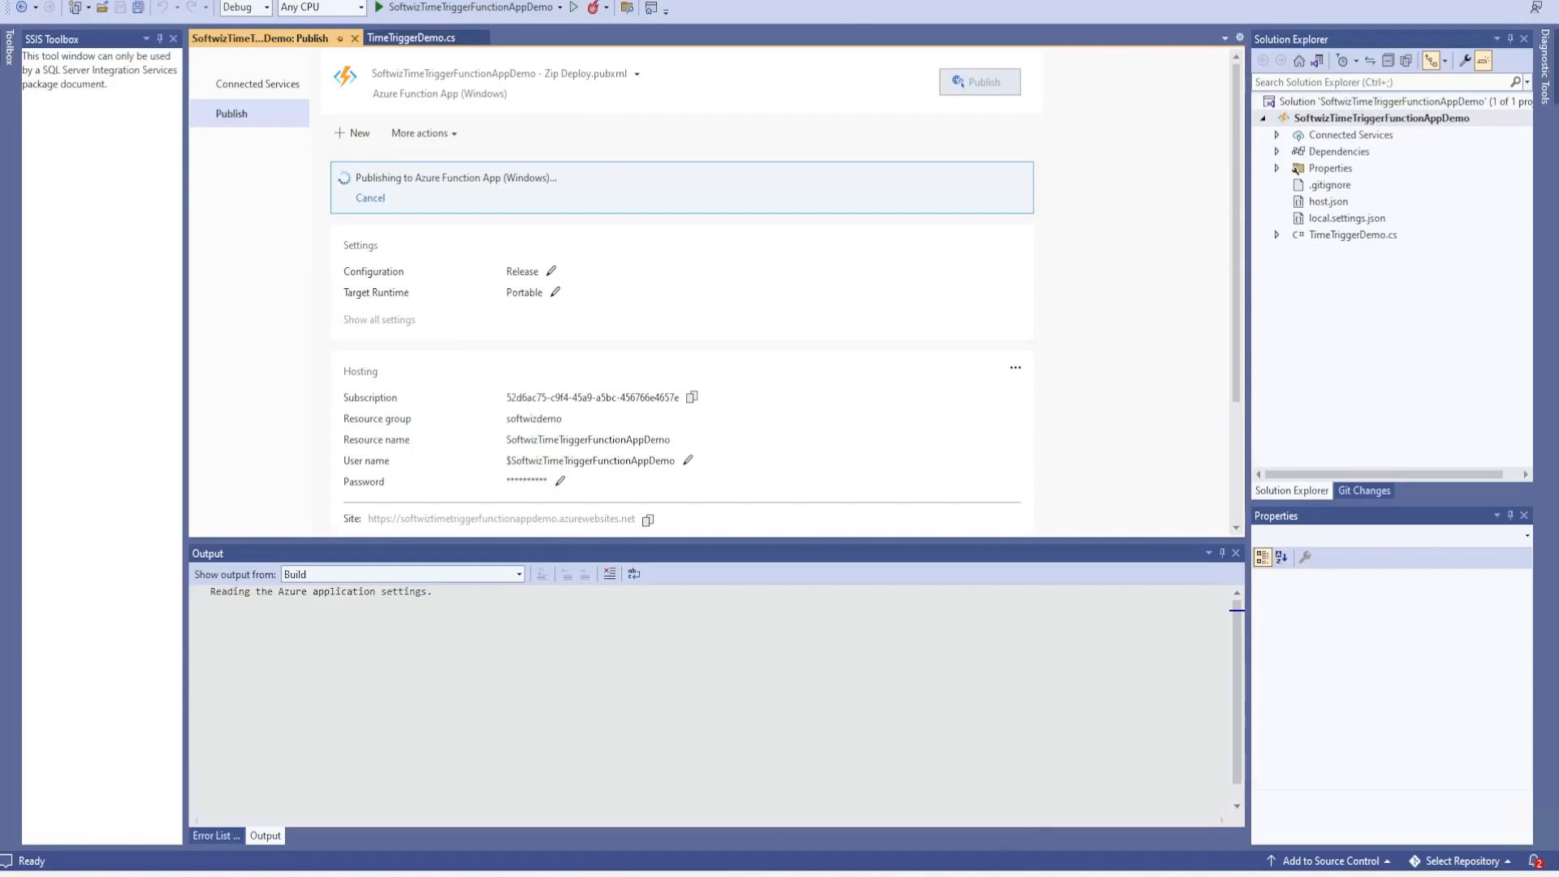
left_click_drag(244, 710, 438, 725)
left_click(447, 751)
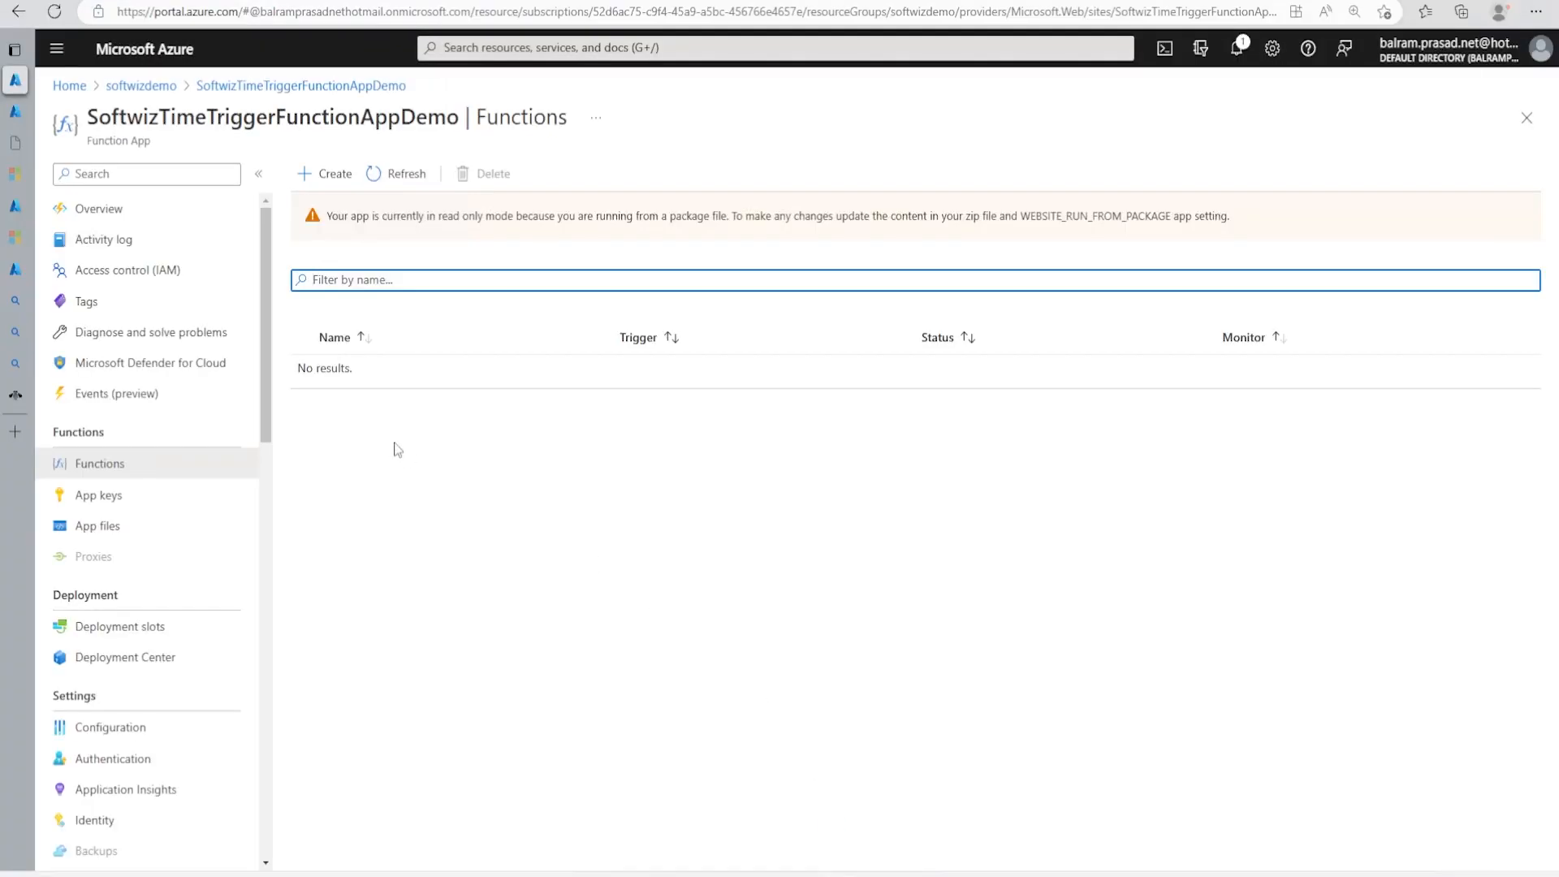
Refresh the functions list, reload the function app's overview in the Azure portal, and recheck the publish status in Visual Studio
left_click(393, 177)
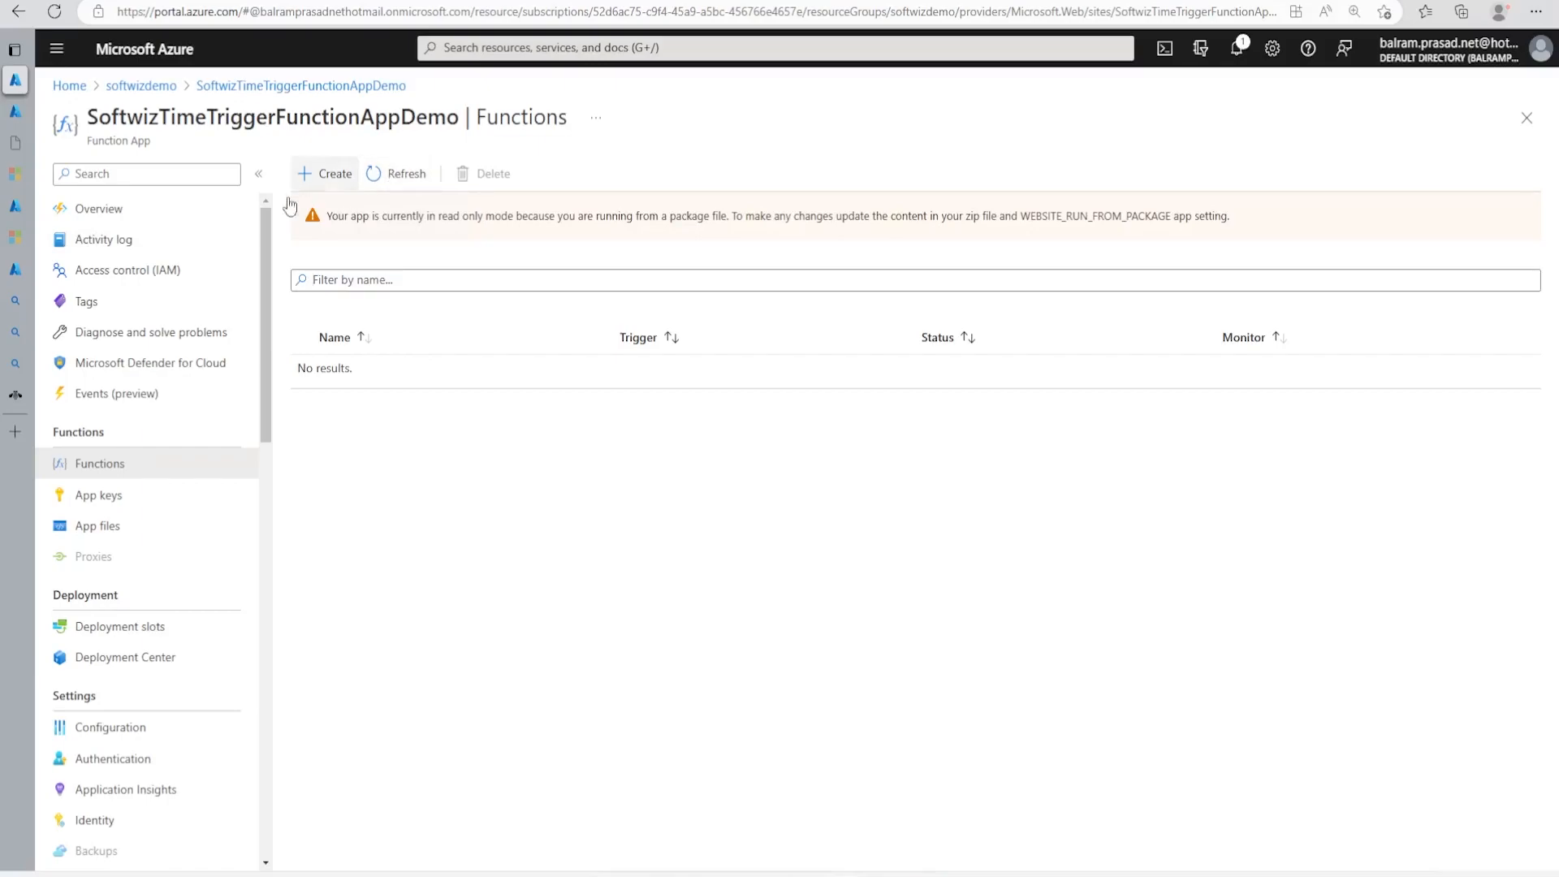
left_click(99, 207)
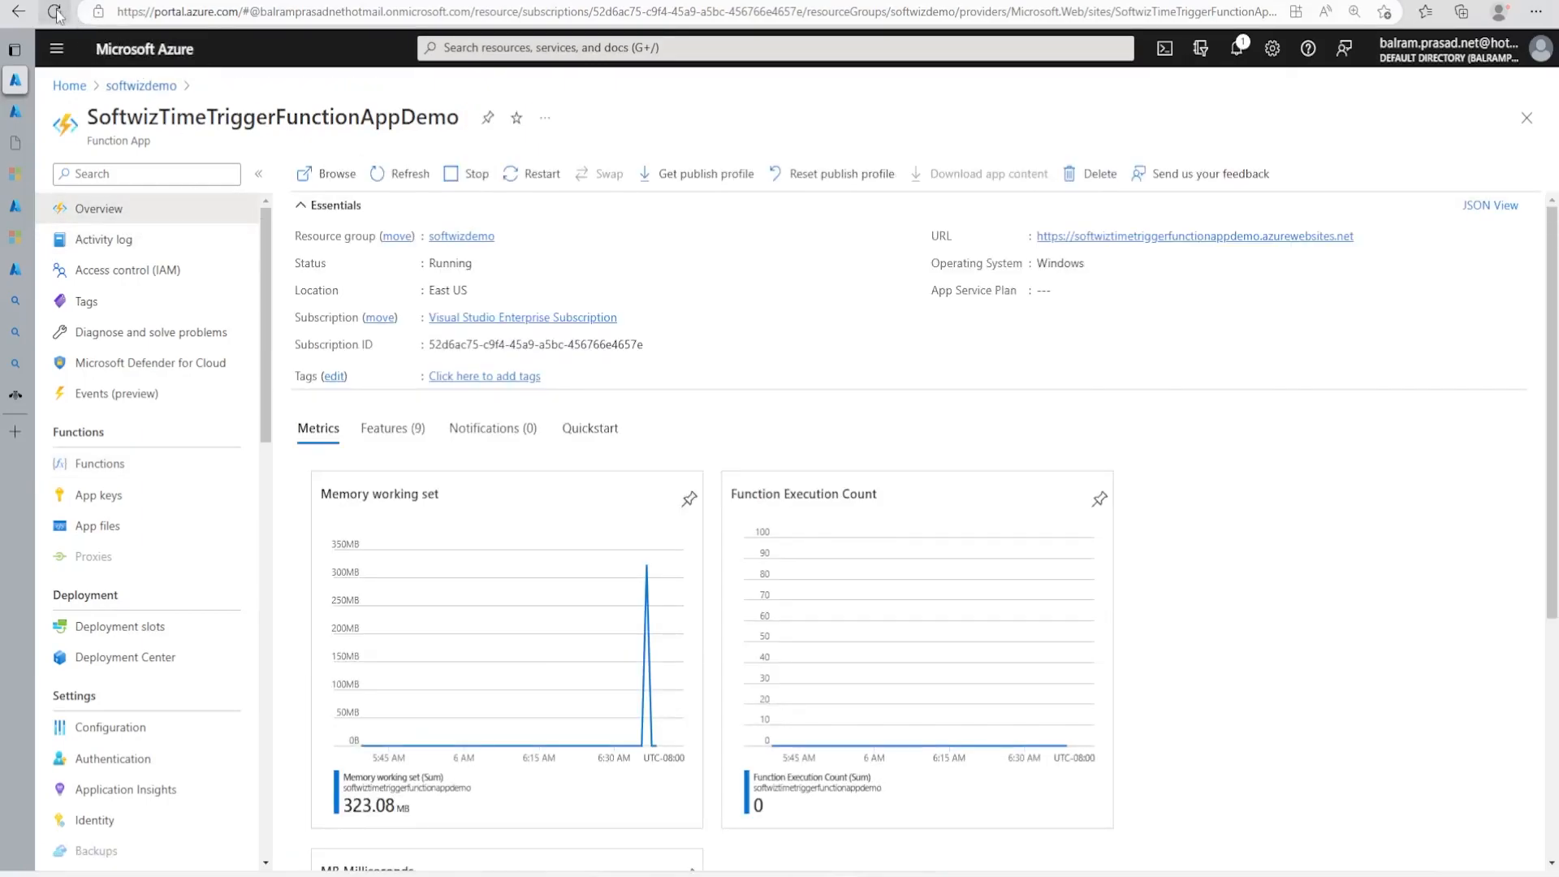
left_click(55, 13)
mouse_move(933, 860)
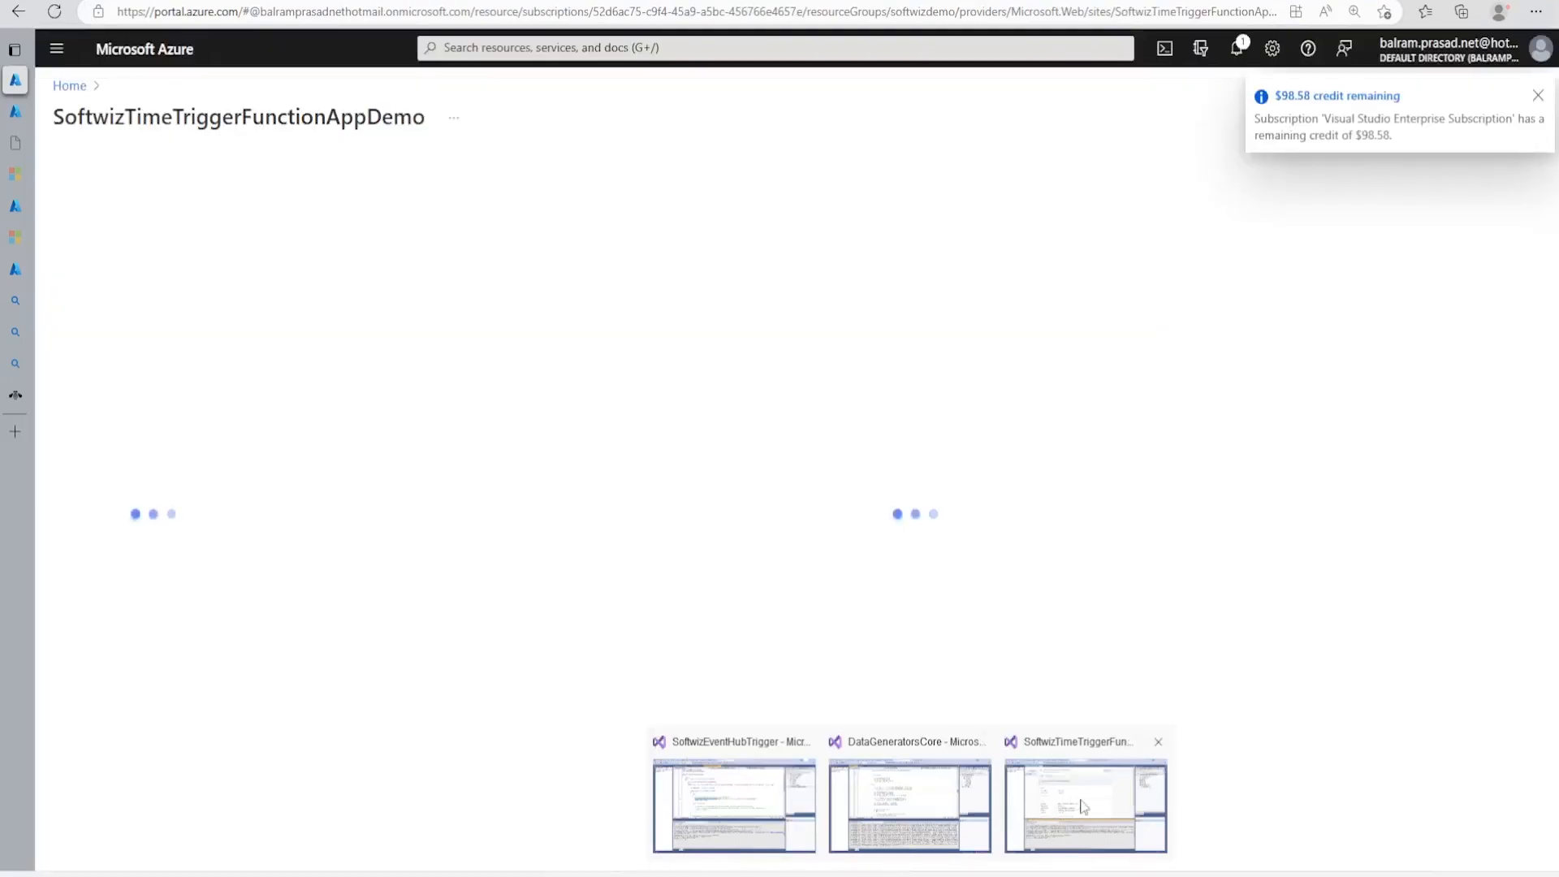
left_click(1086, 804)
key("alt+Tab")
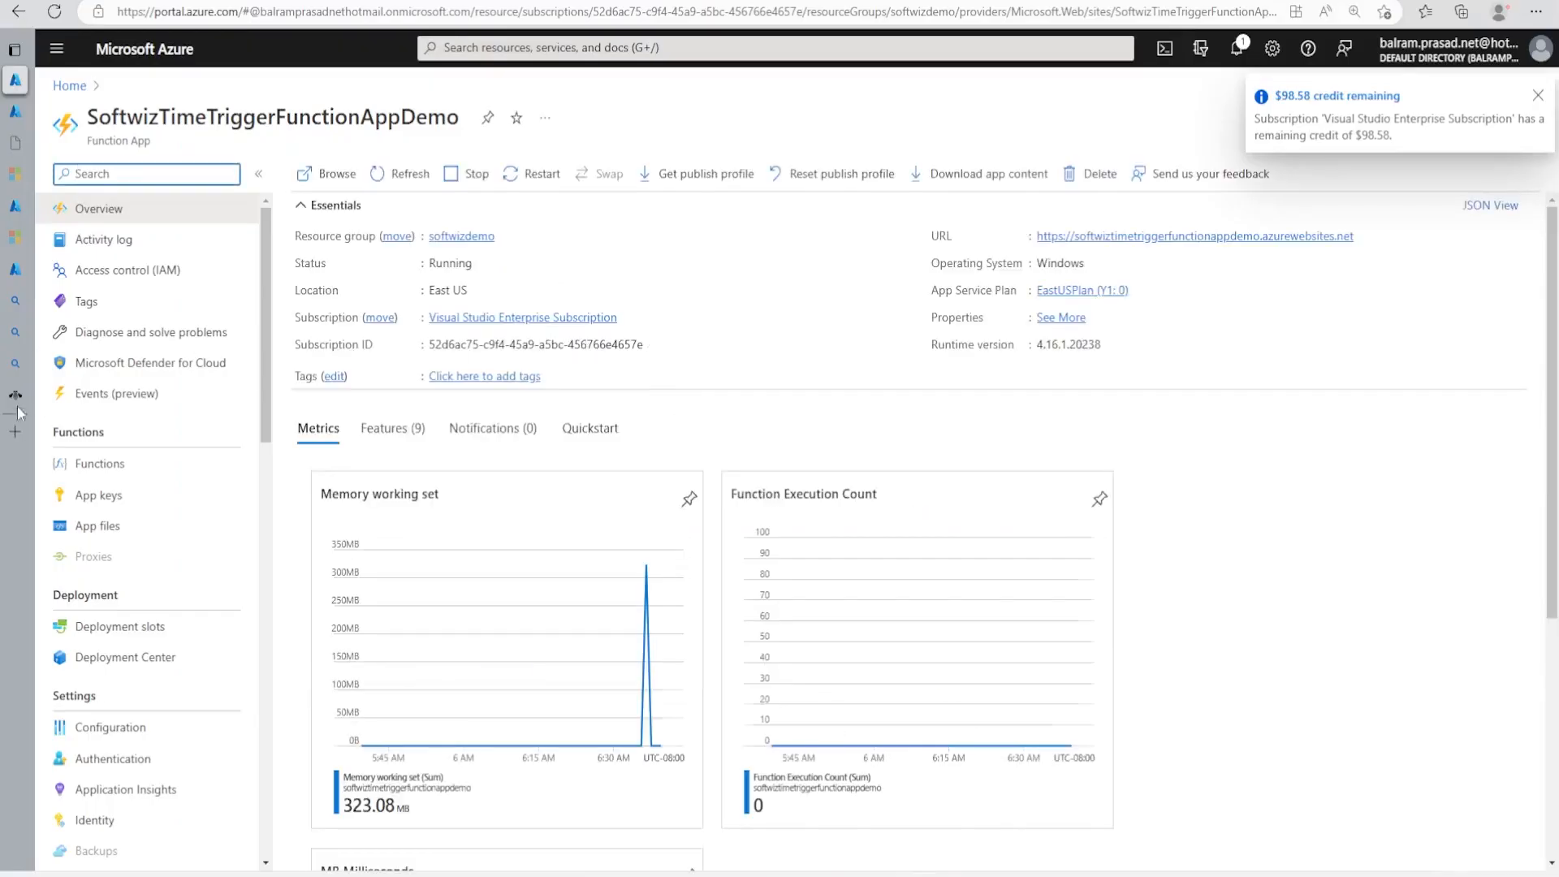
Open the TimeTriggerDemo function and turn on Application Insights with a new resource named SoftwizTimeTriggerFunctionAppDemo in East US
left_click(130, 469)
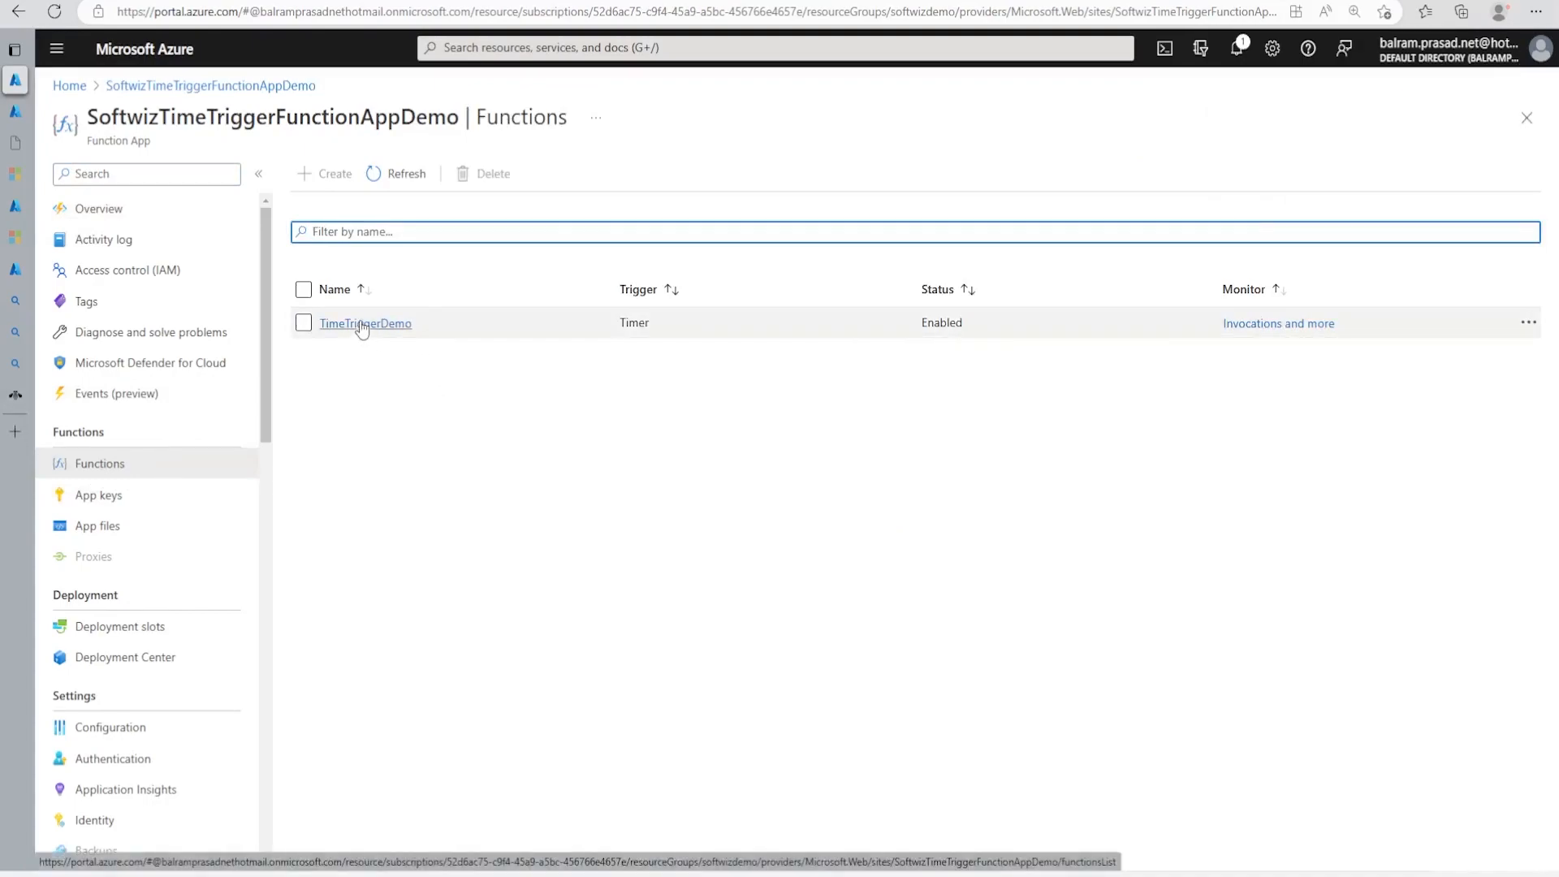
left_click(362, 324)
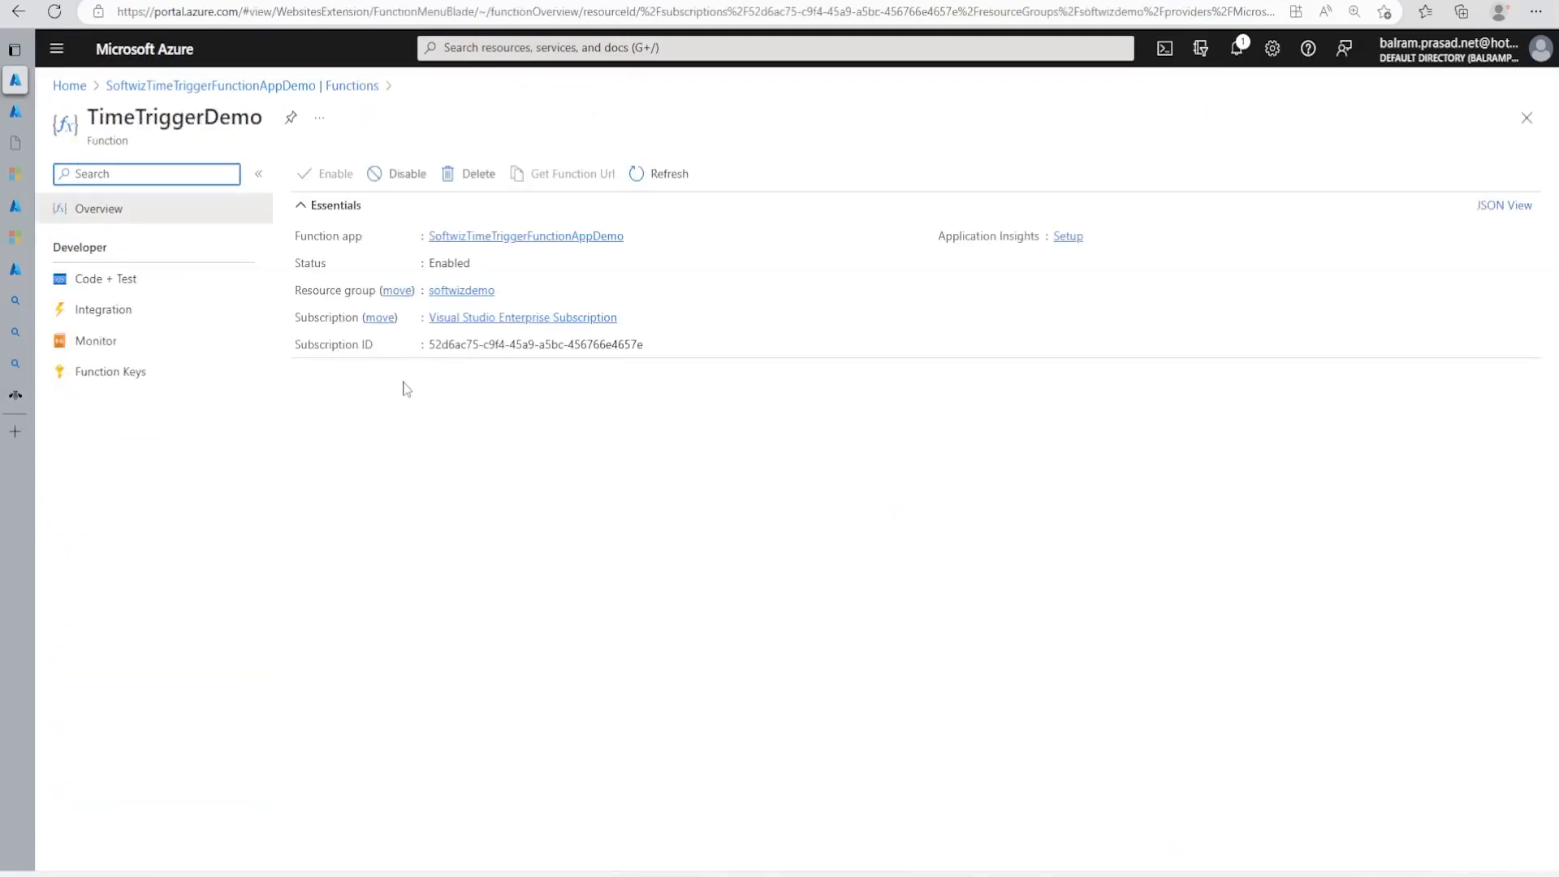
left_click(120, 348)
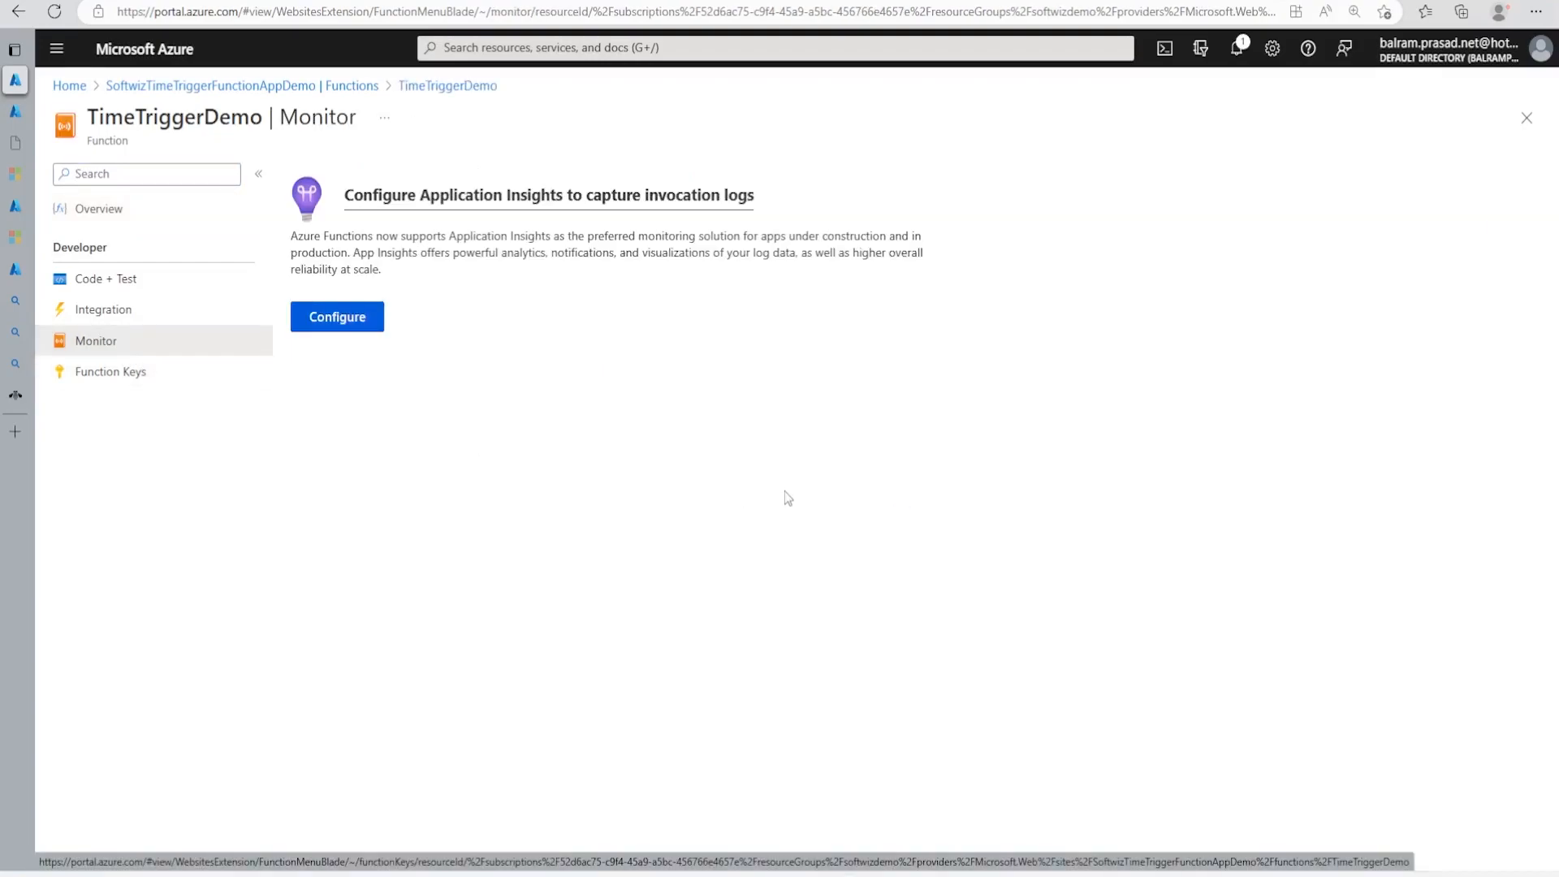
left_click(333, 318)
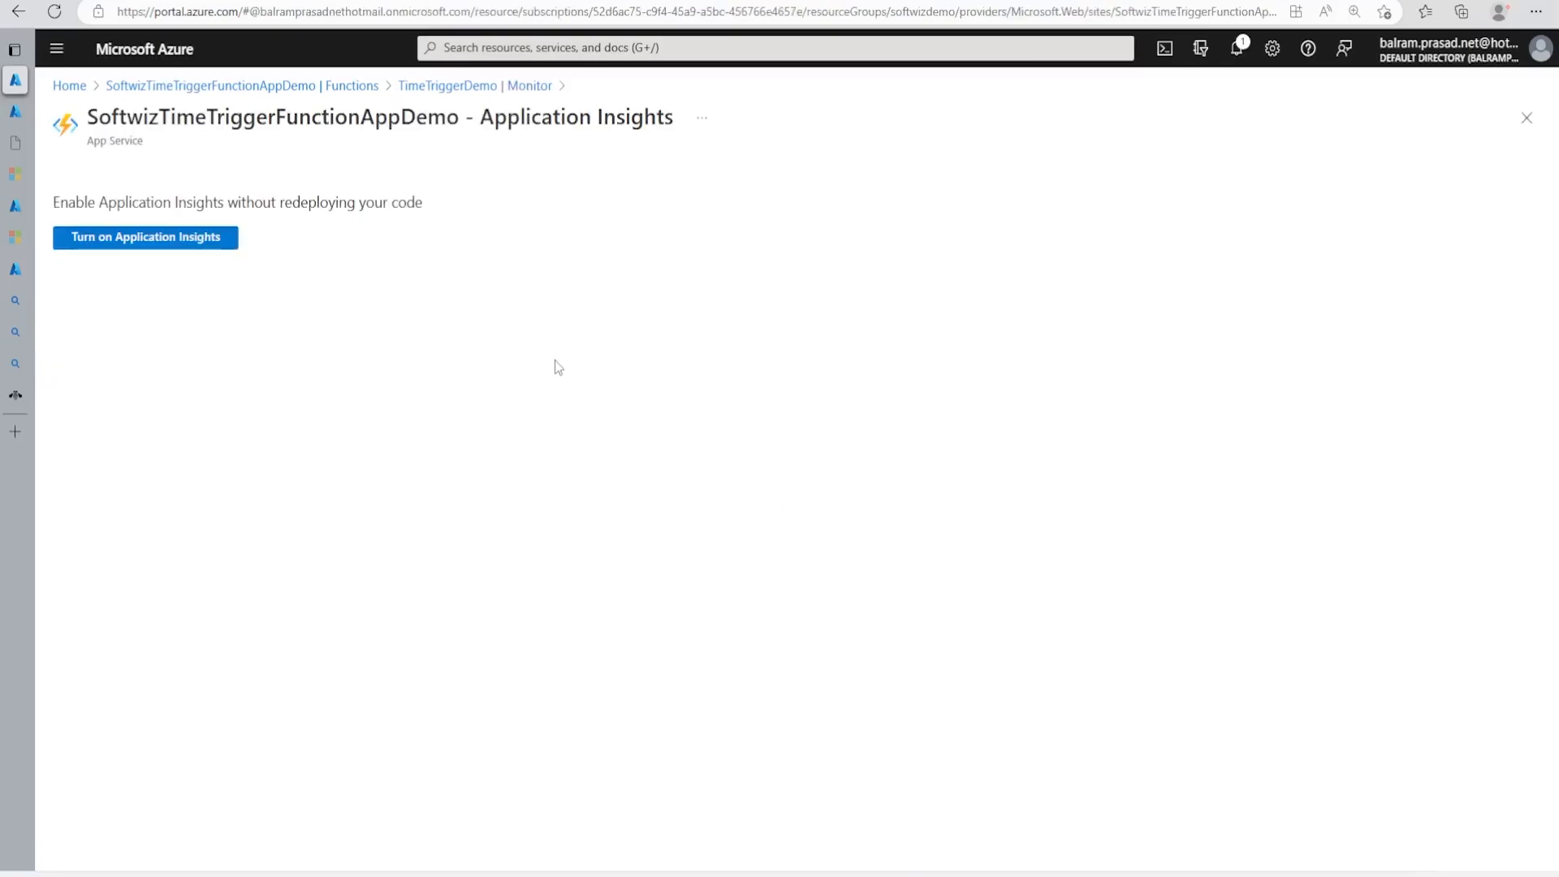
left_click(203, 243)
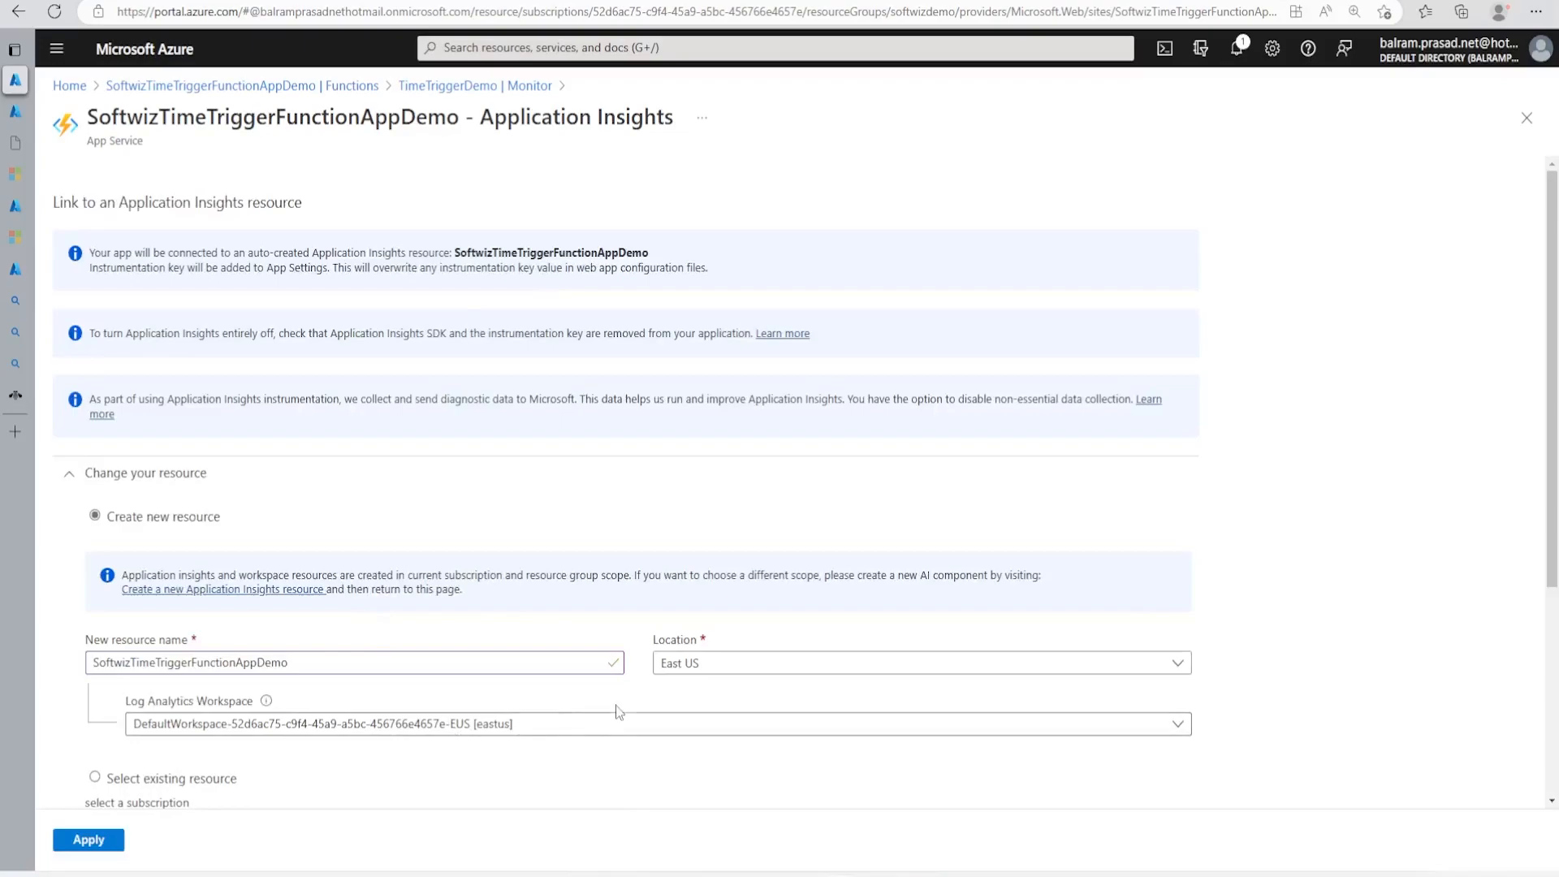
scroll(613, 713, "down", 1)
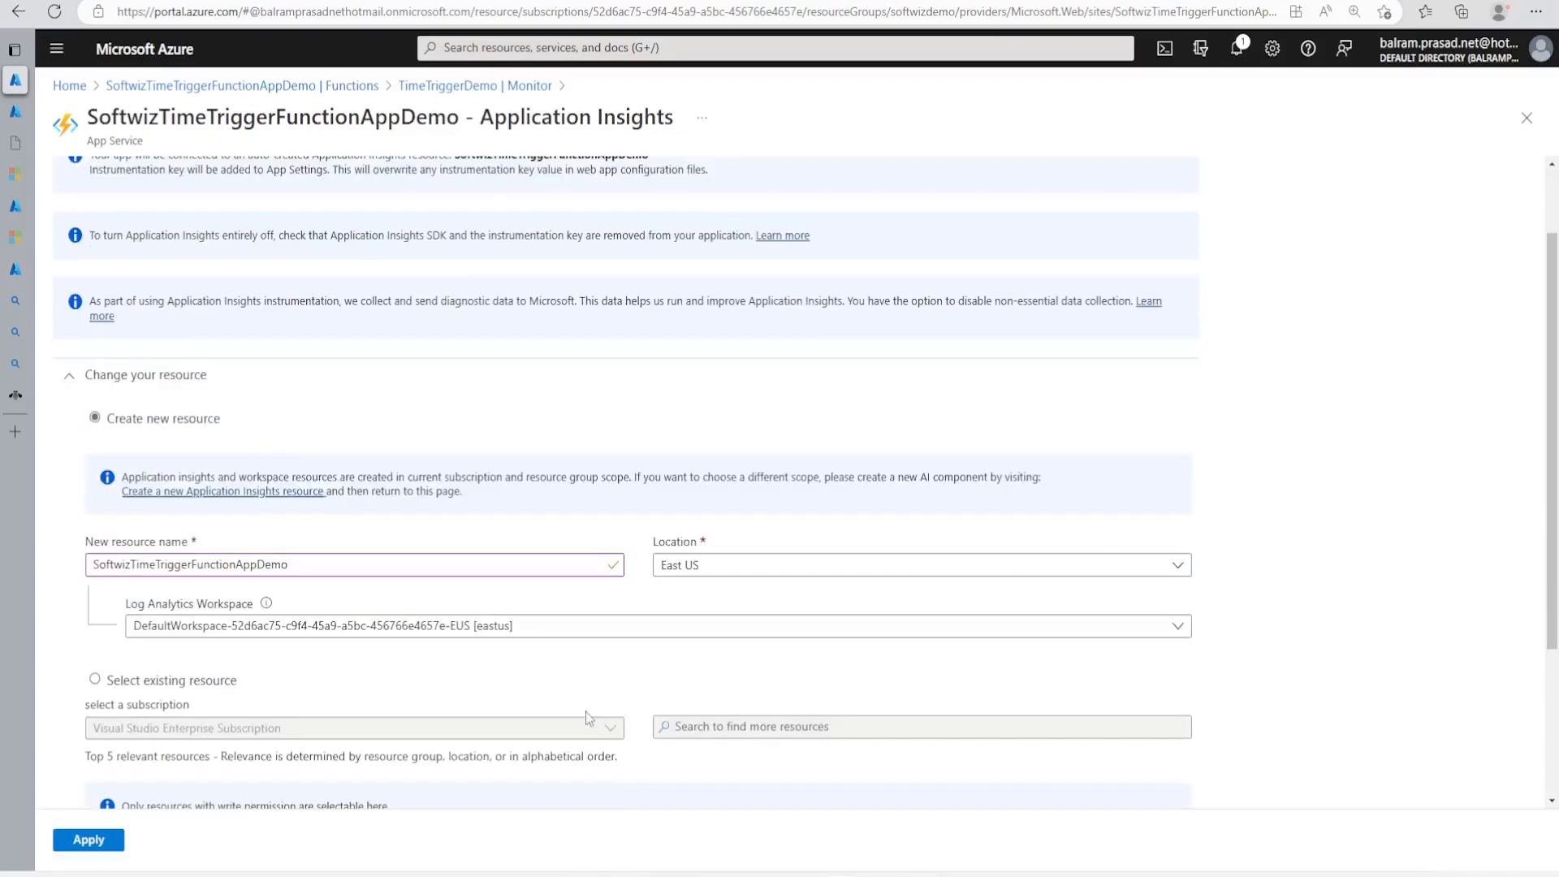
left_click(117, 841)
left_click(106, 794)
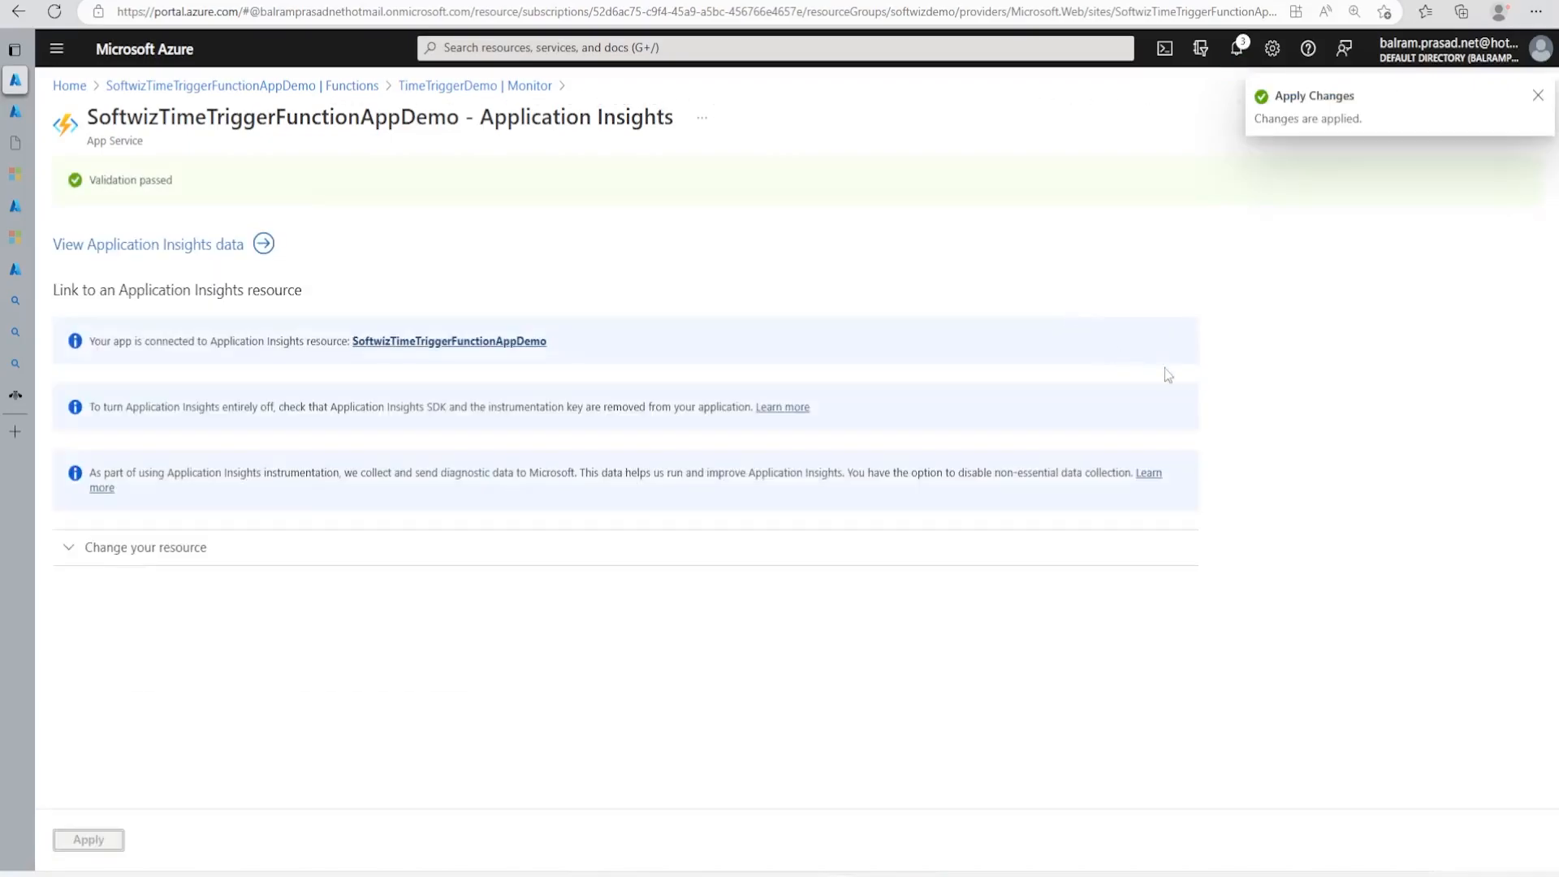
Open the live logs in TimeTriggerDemo's monitor and compare the times of successive timer executions
left_click(494, 87)
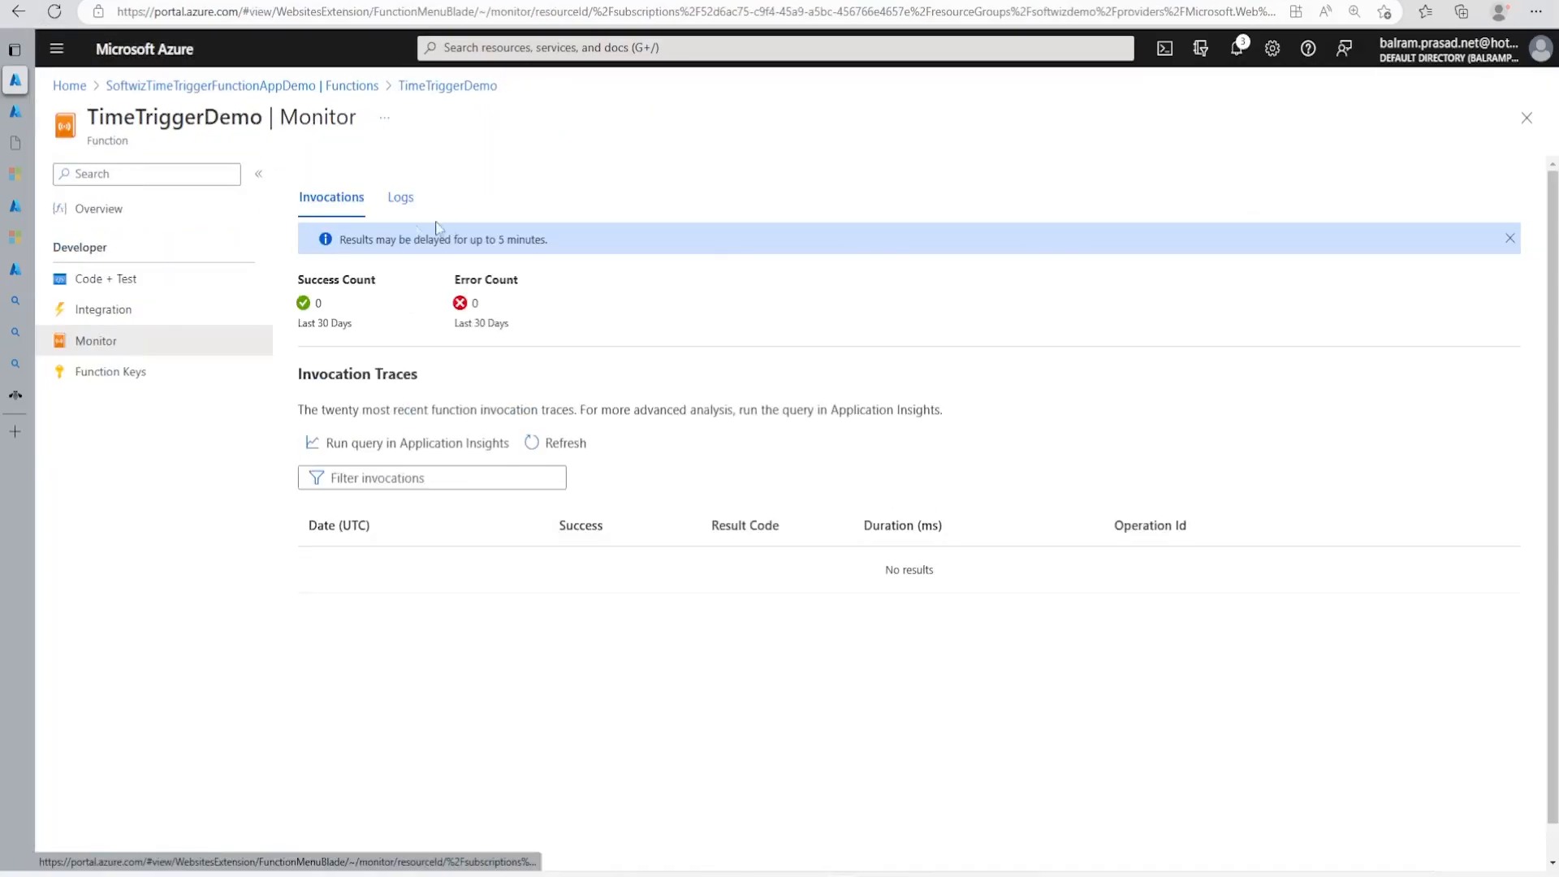
left_click(412, 206)
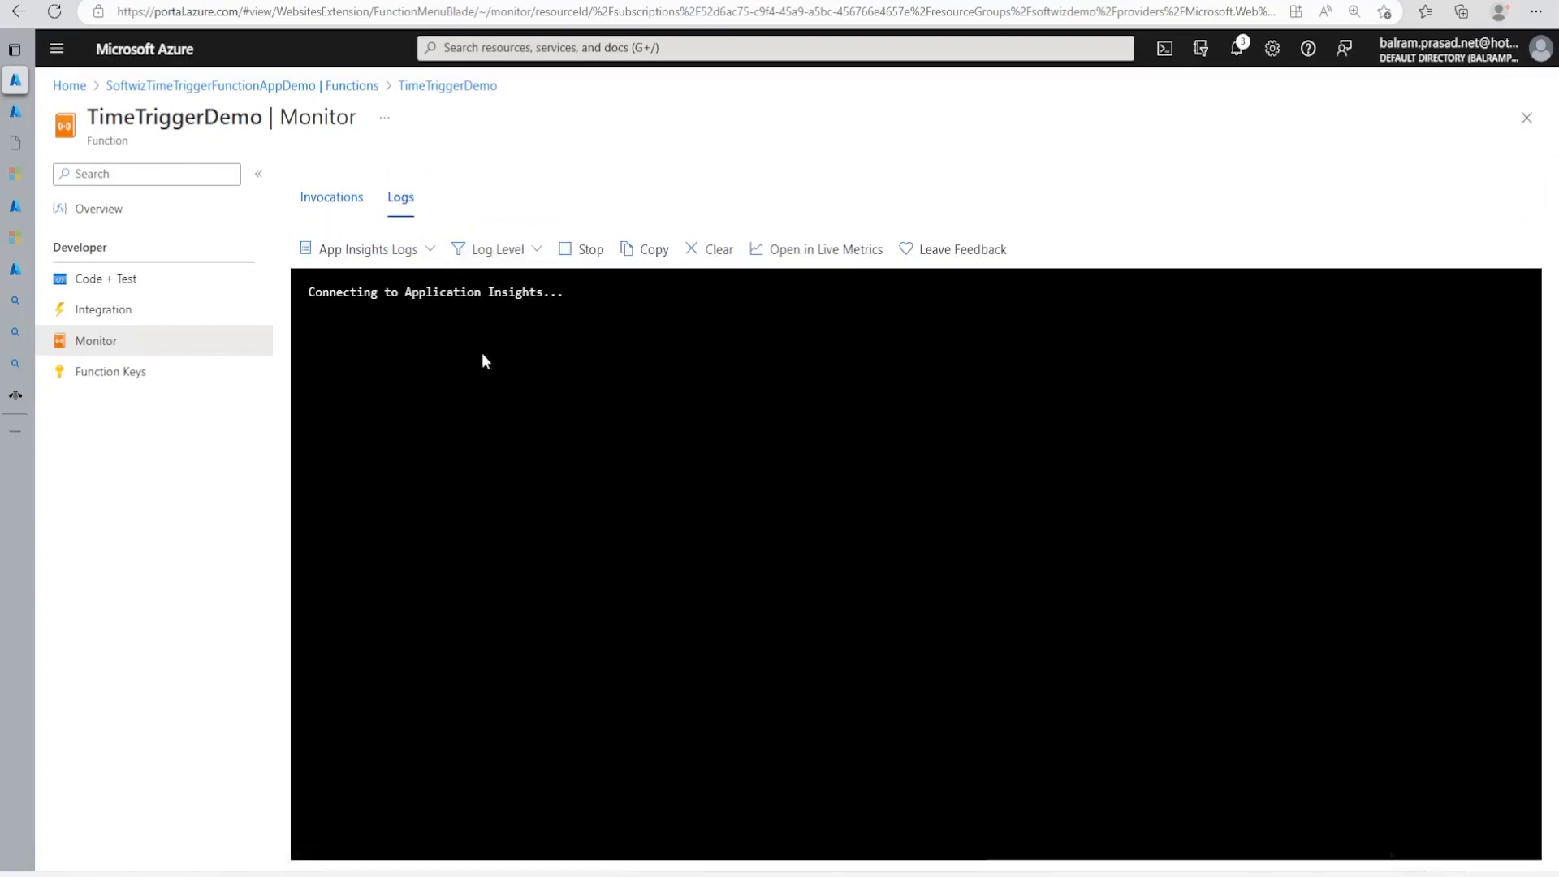
left_click_drag(405, 293, 518, 296)
left_click(563, 360)
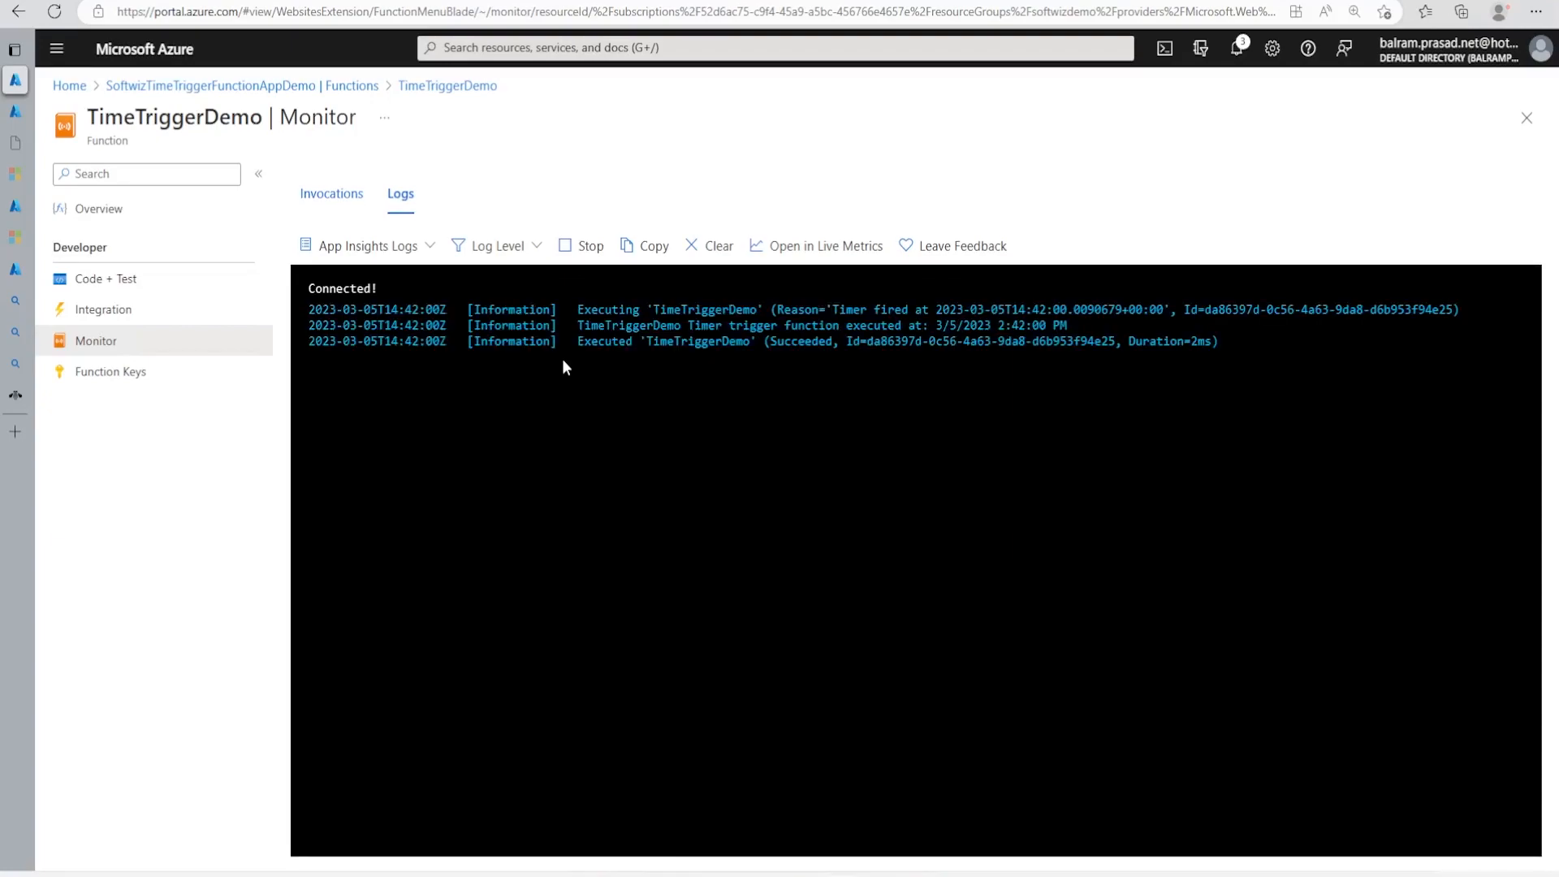
left_click_drag(916, 341, 1047, 327)
left_click(1057, 377)
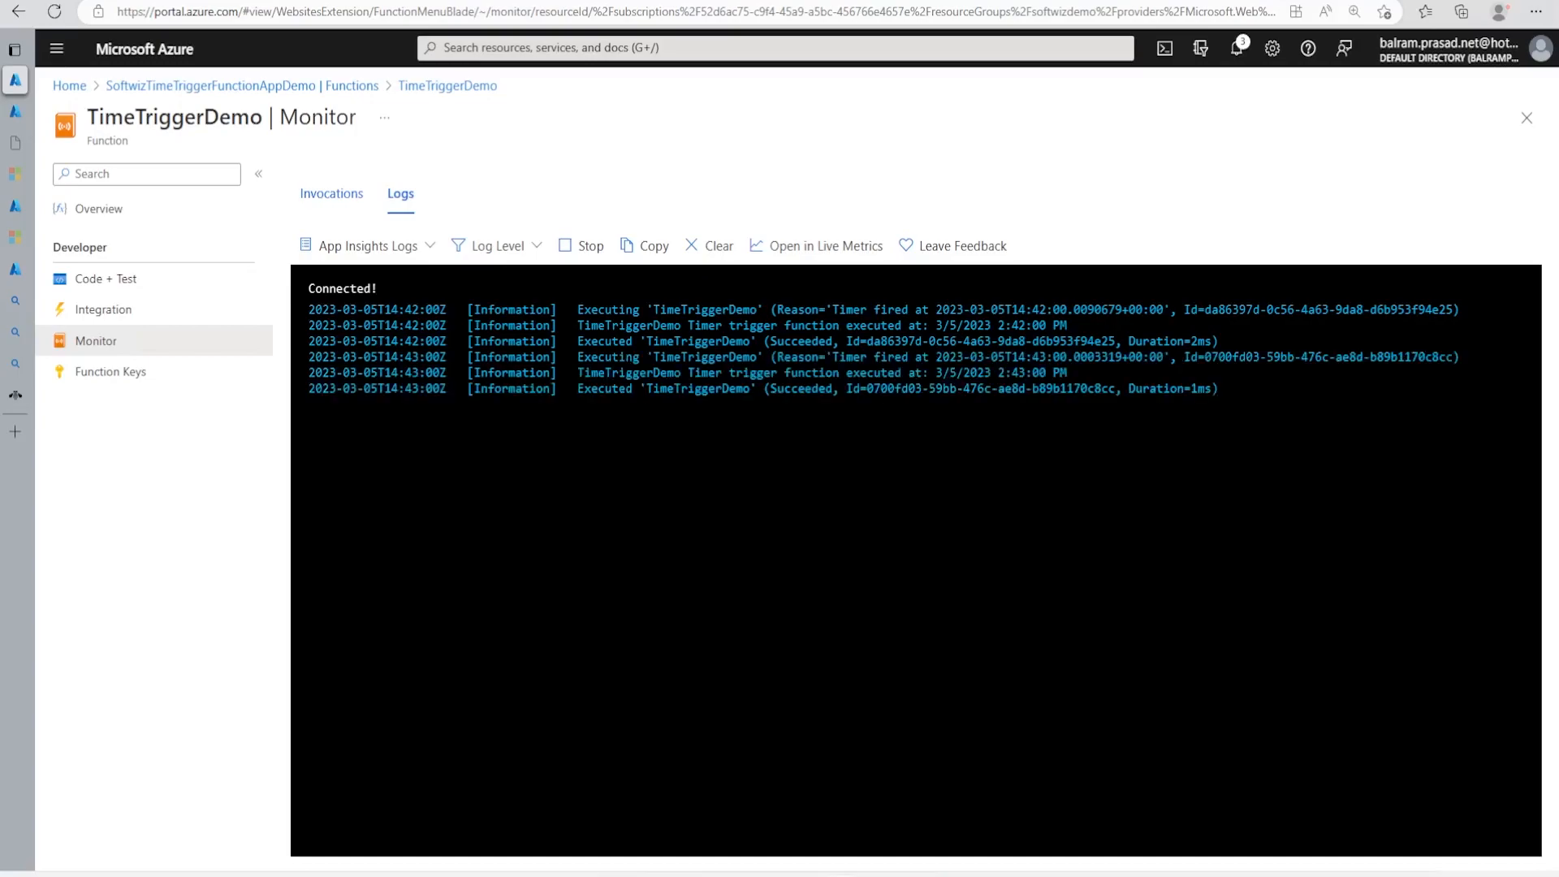
left_click_drag(1011, 372, 1066, 372)
left_click(1046, 421)
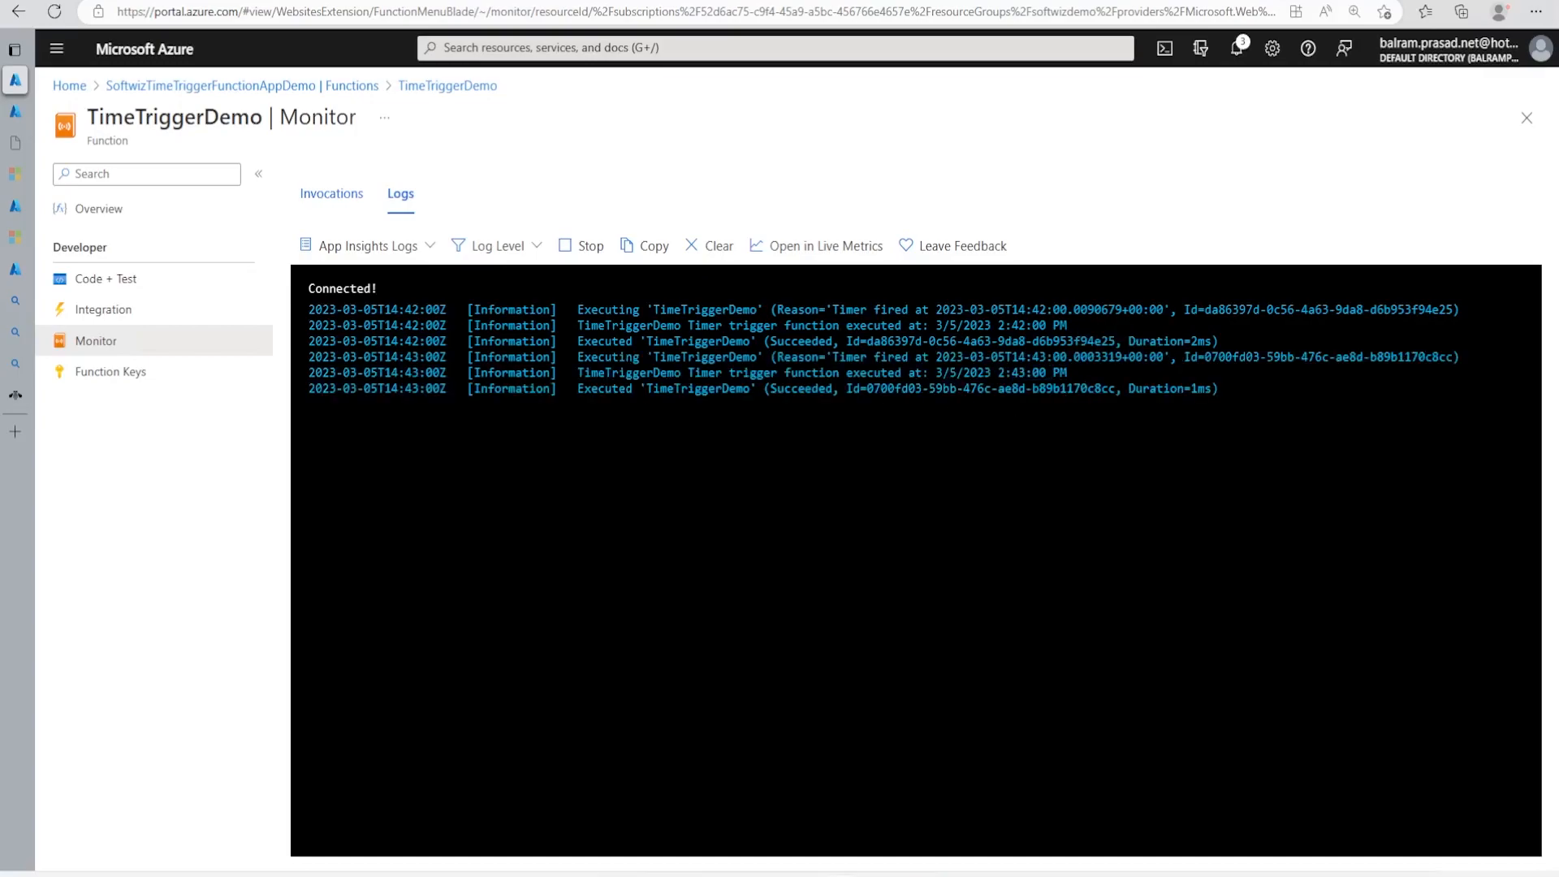
Refresh TimeTriggerDemo's invocation traces and run their query in Application Insights
left_click(340, 195)
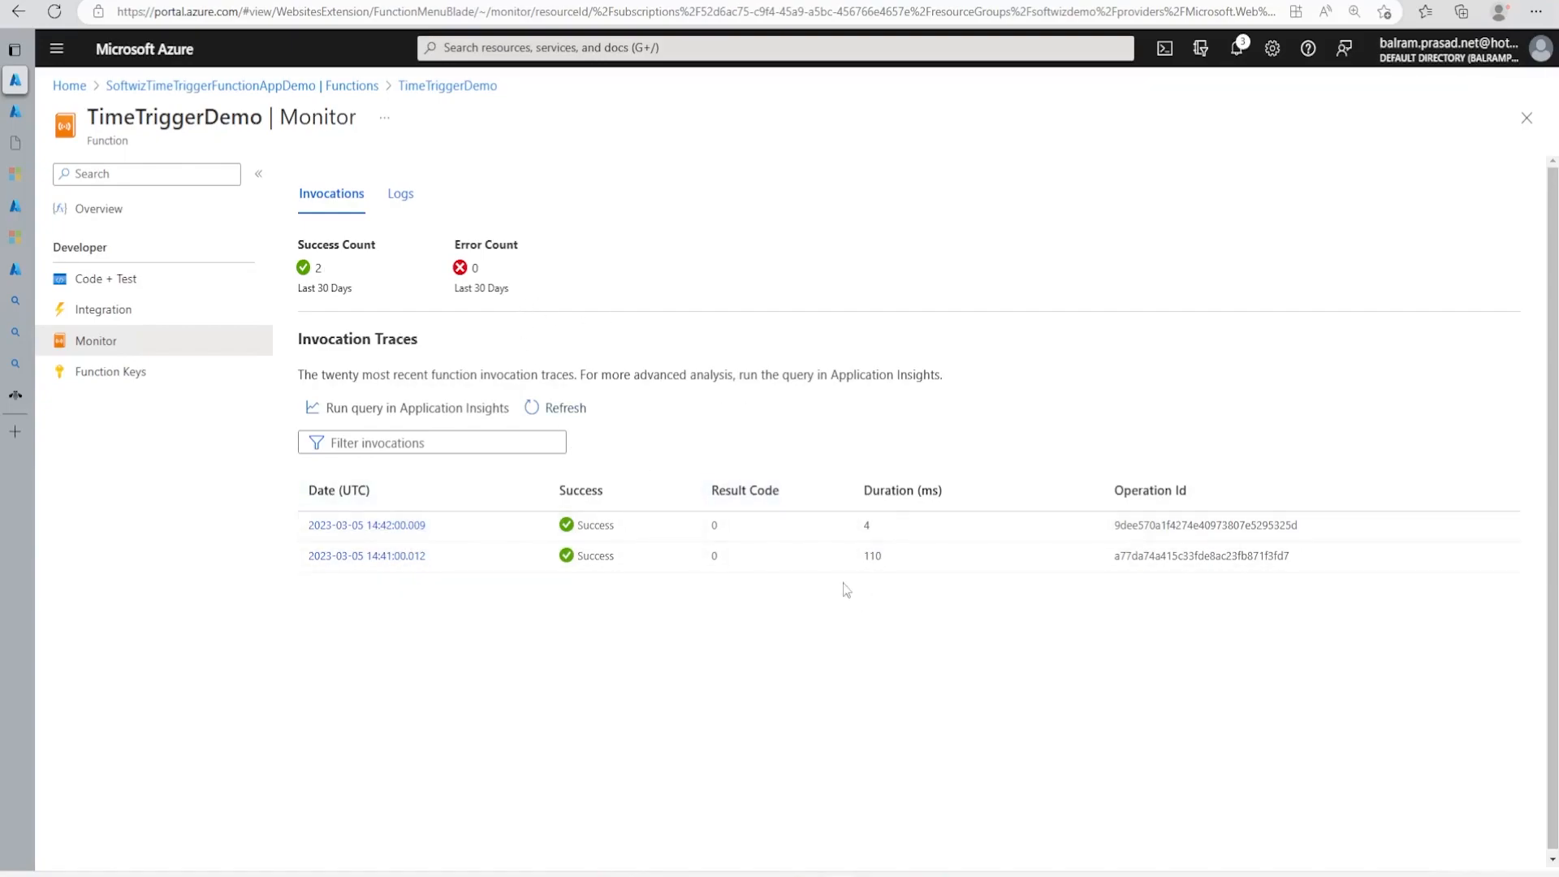
left_click(551, 411)
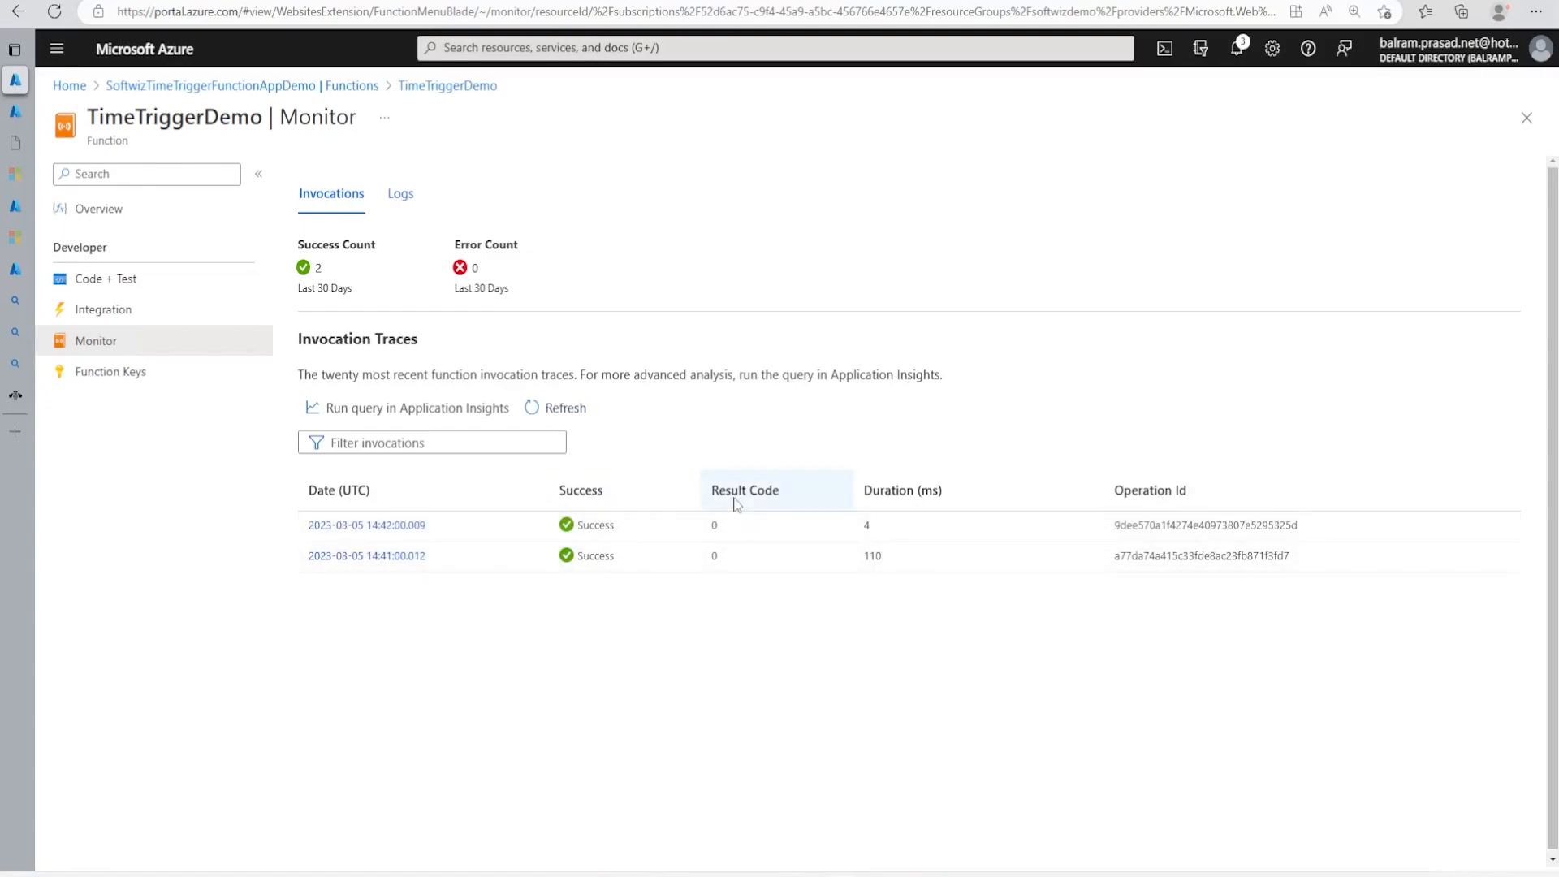
left_click(532, 408)
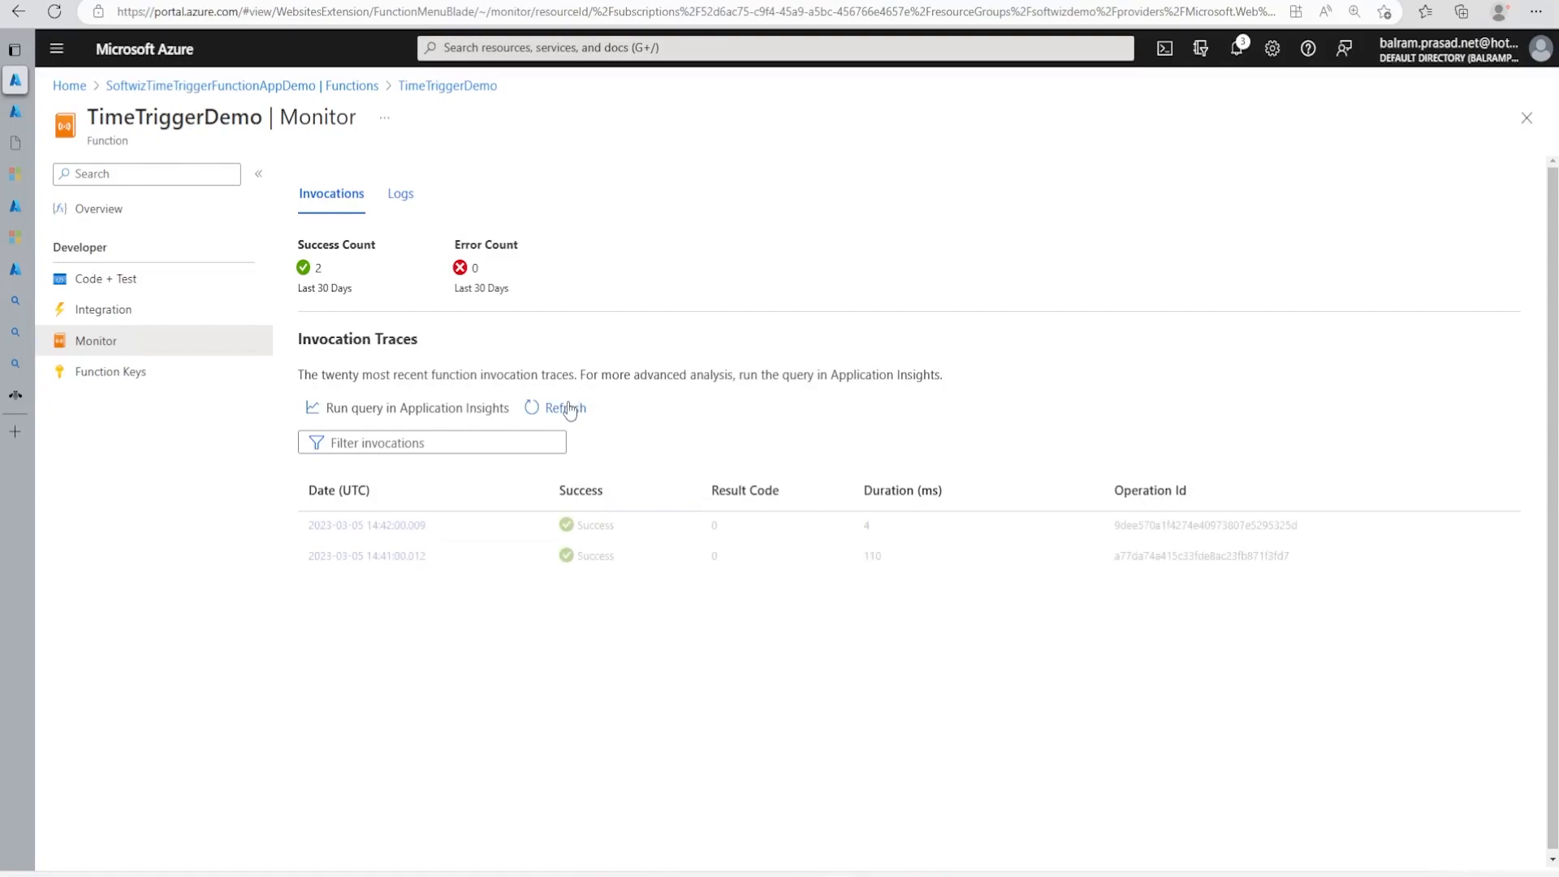
left_click(409, 408)
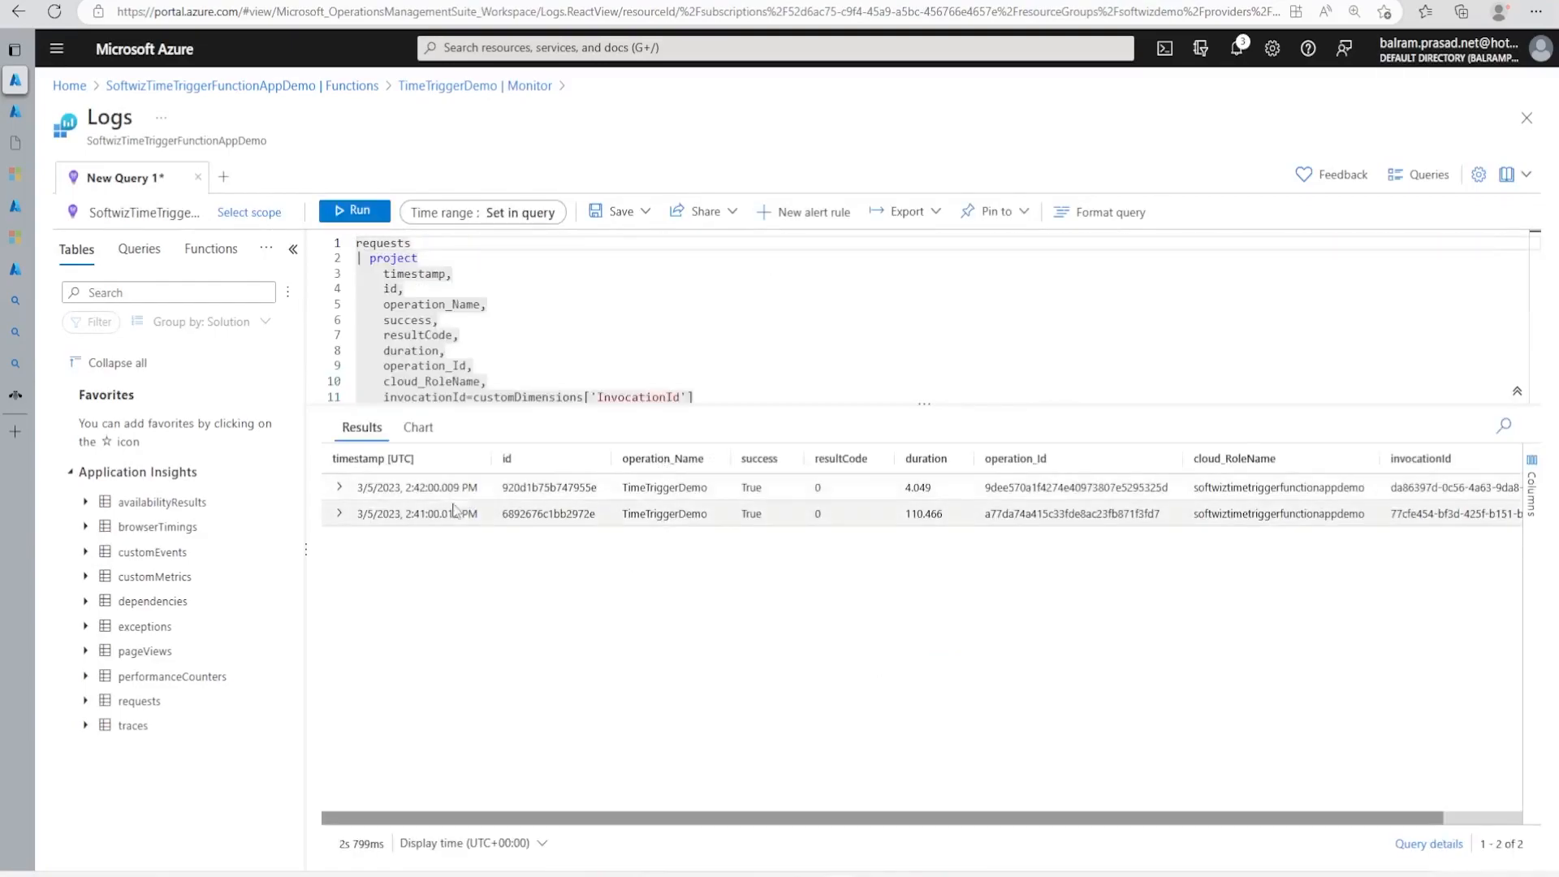
Rerun the requests query in the logs to check for new executions, and return to the TimeTriggerDemo function, discarding the unsaved query
left_click(358, 213)
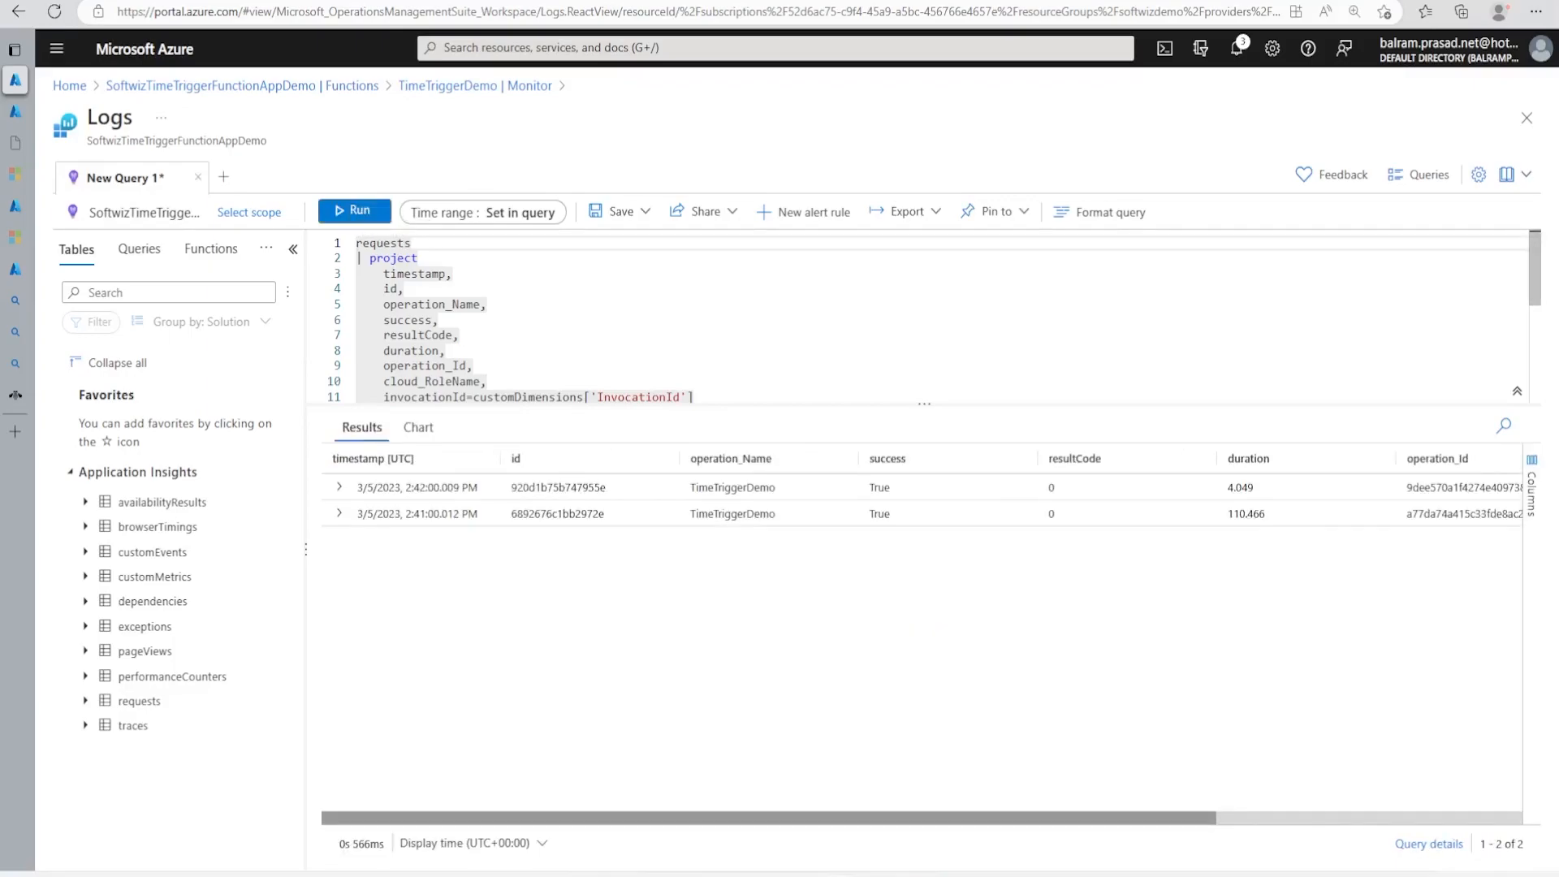
left_click(350, 213)
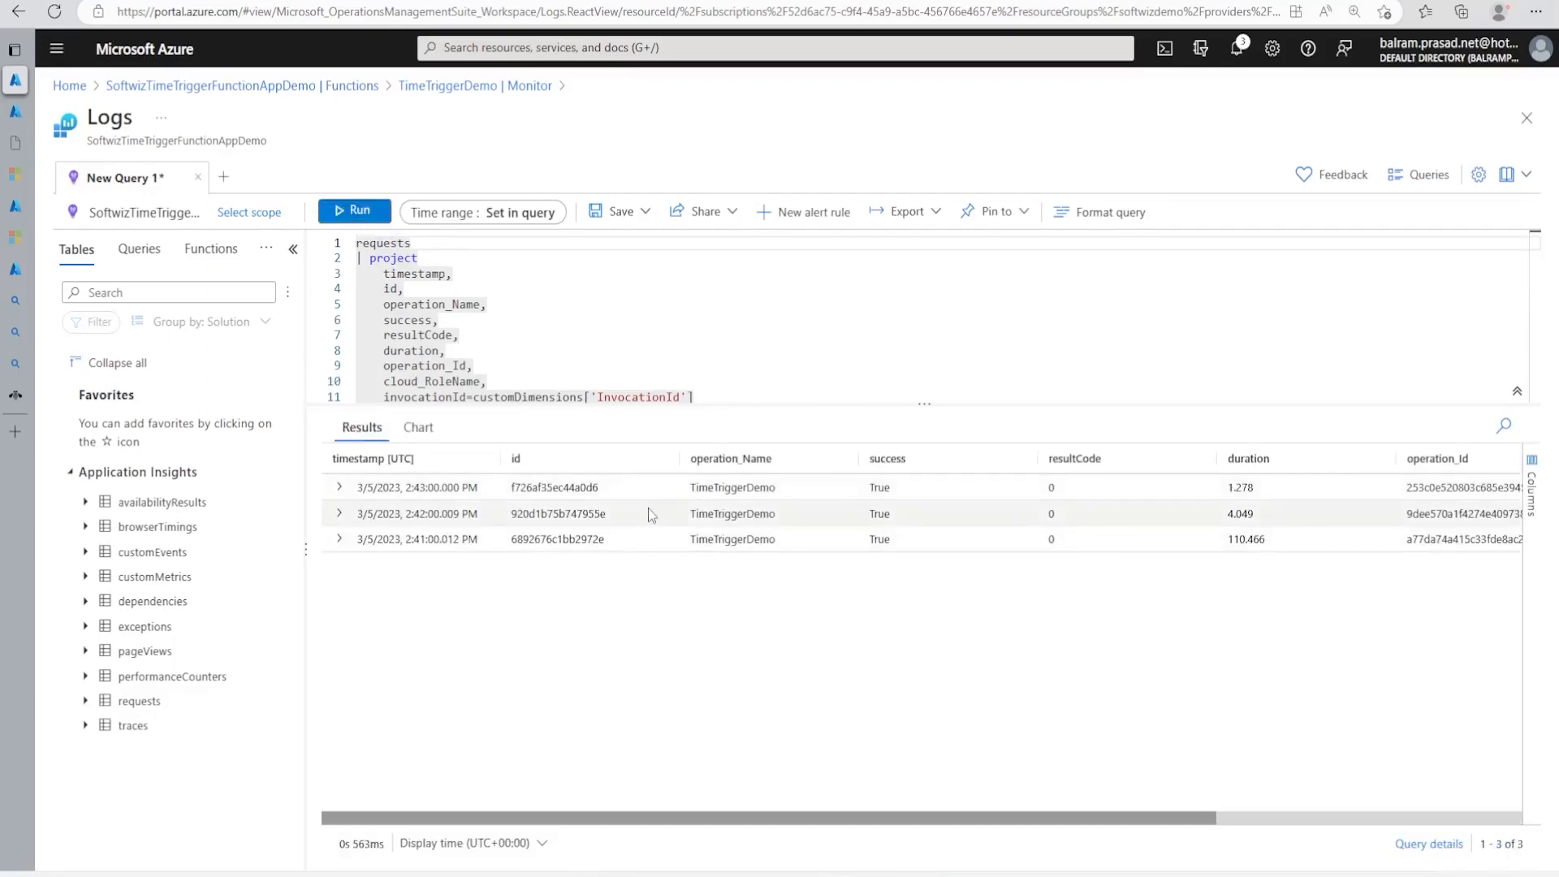
left_click(361, 86)
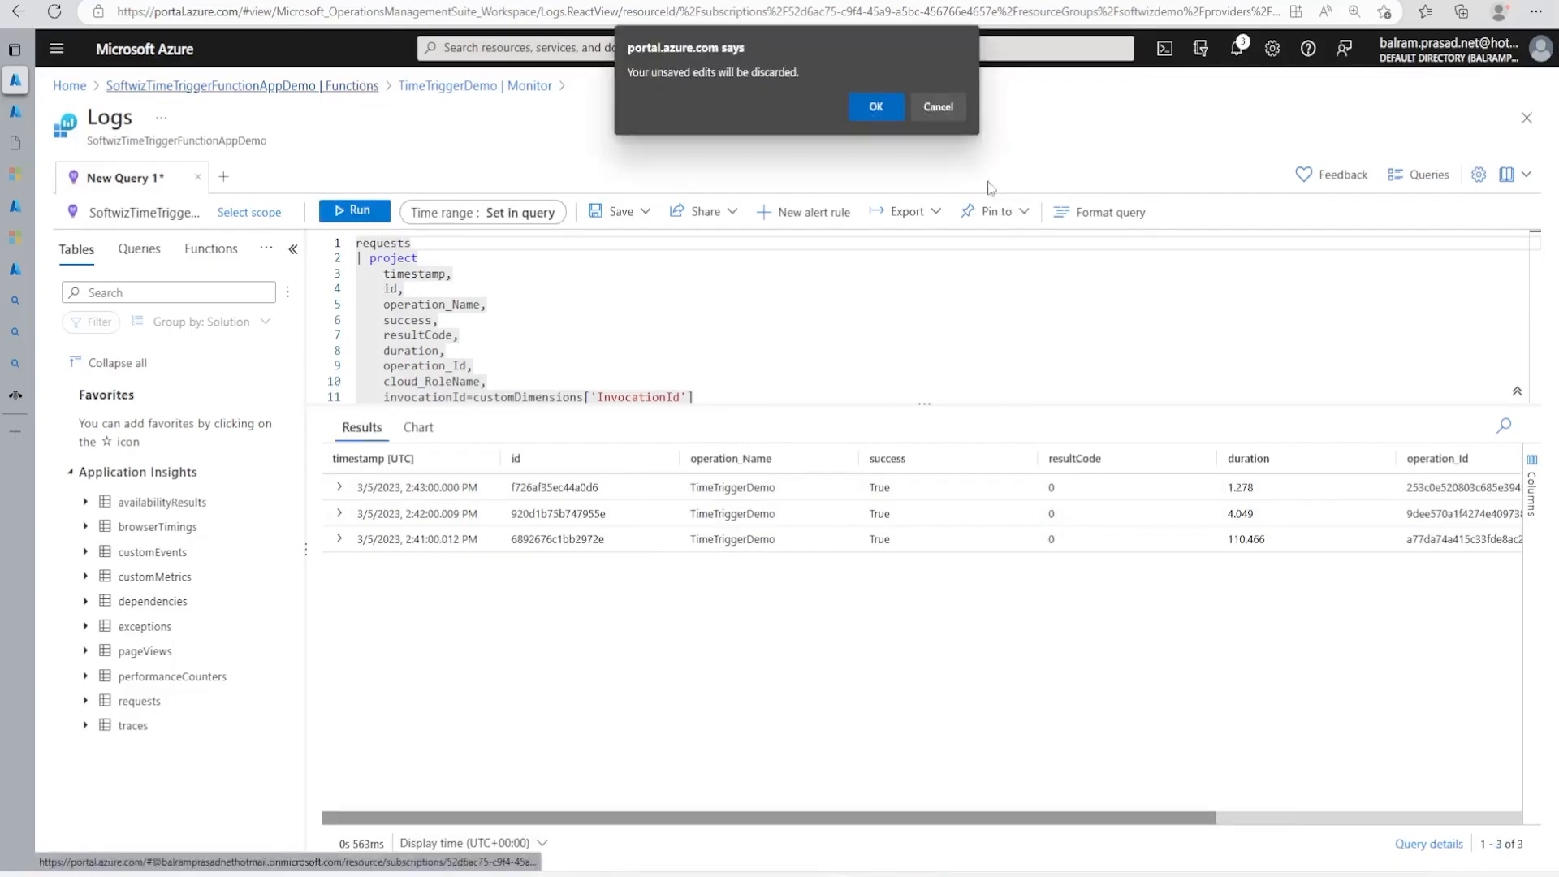
left_click(876, 107)
left_click(388, 380)
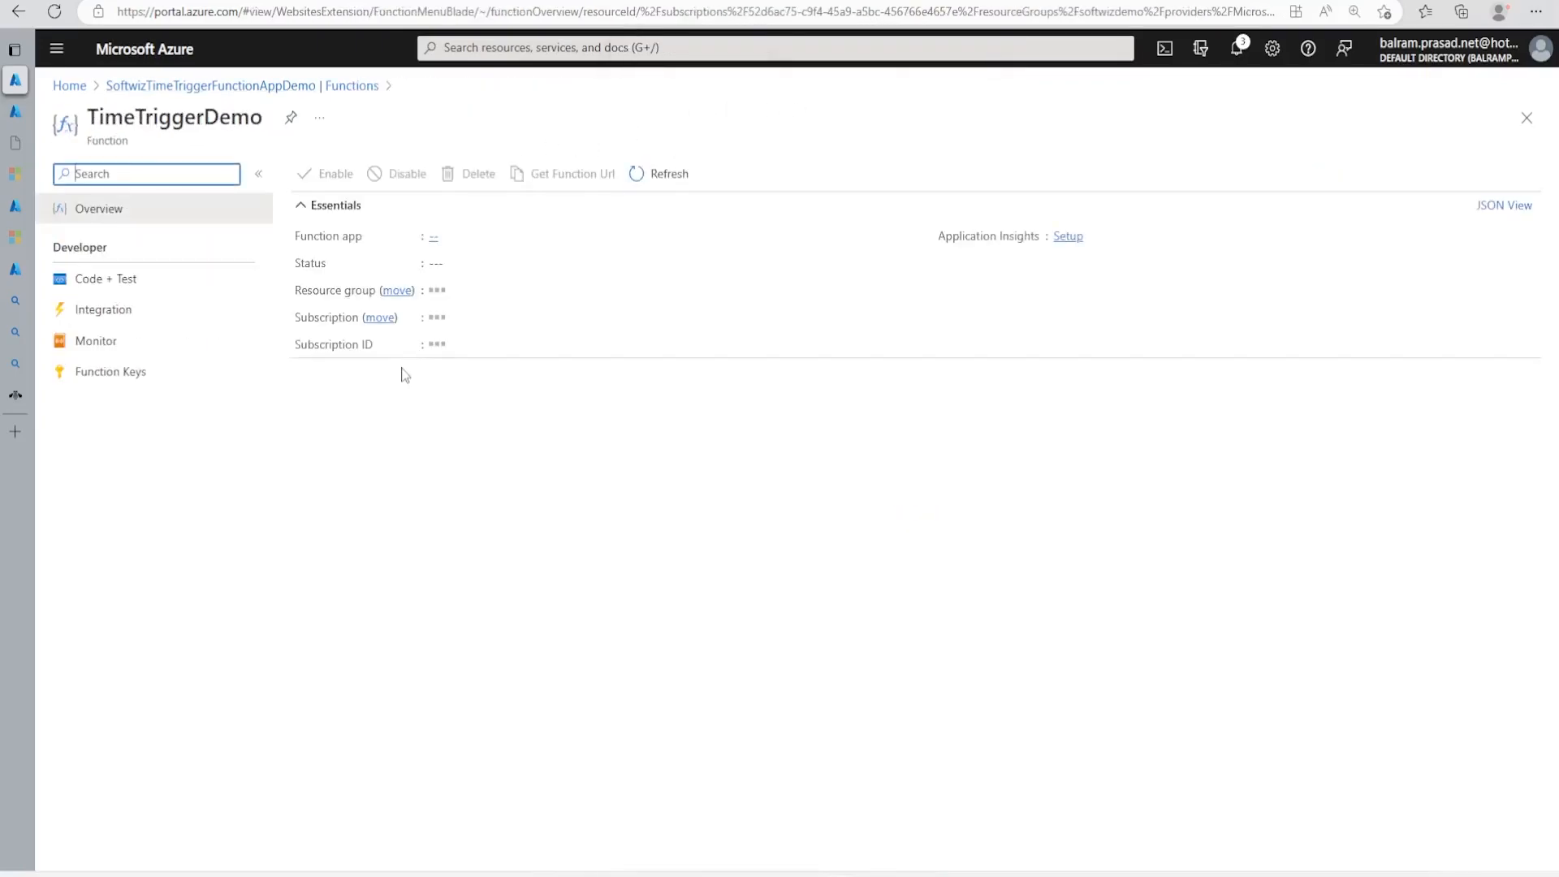
Open TimeTriggerDemo's monitor, refresh its invocation traces and reload the page
left_click(155, 342)
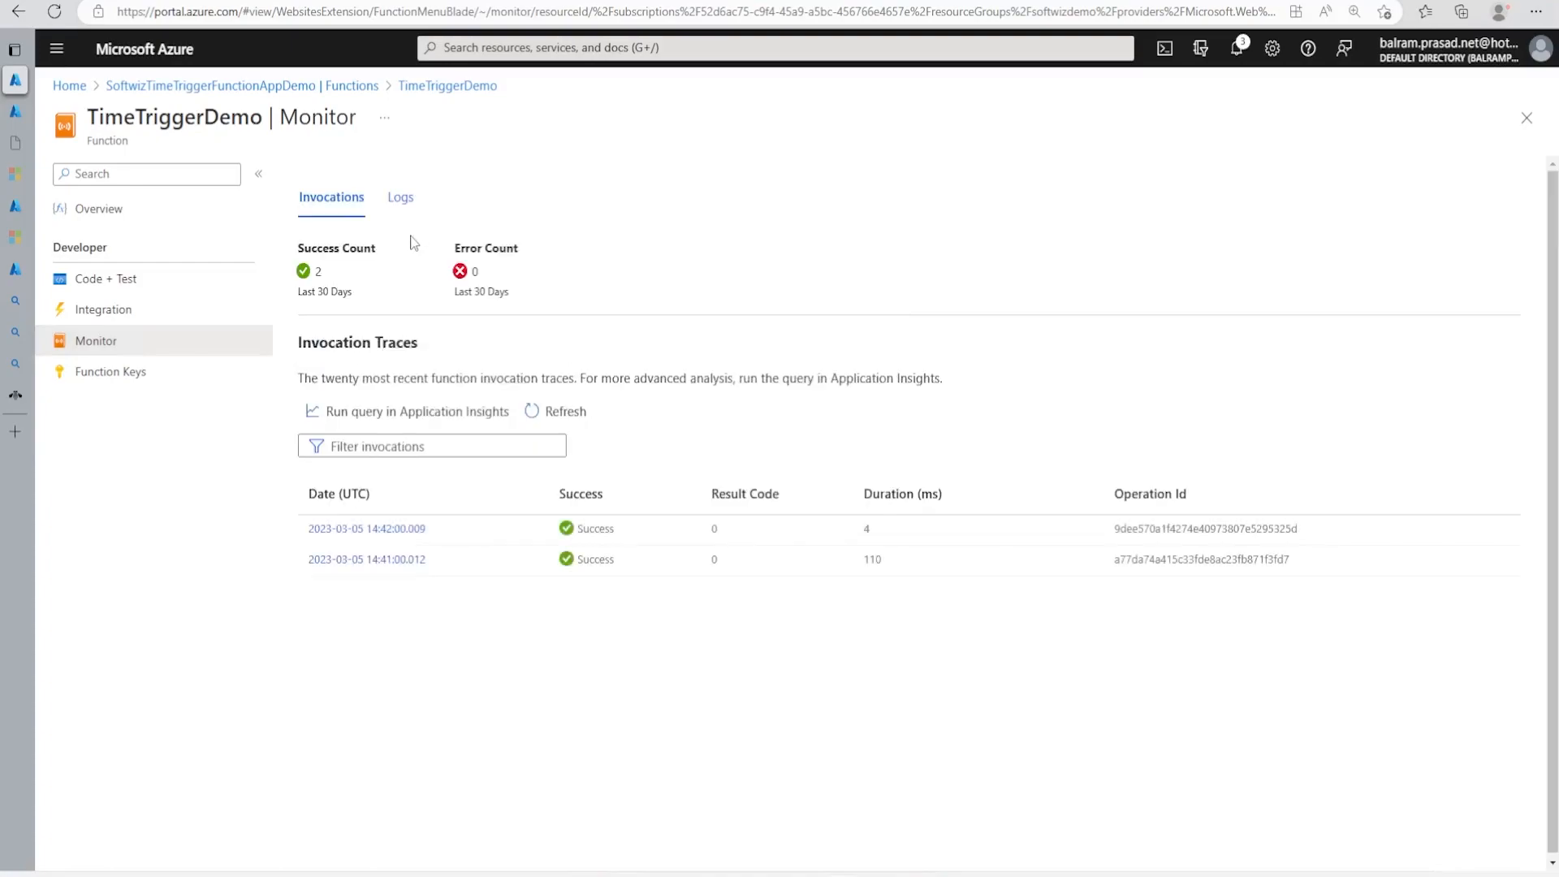
left_click(557, 412)
left_click(557, 411)
left_click(54, 12)
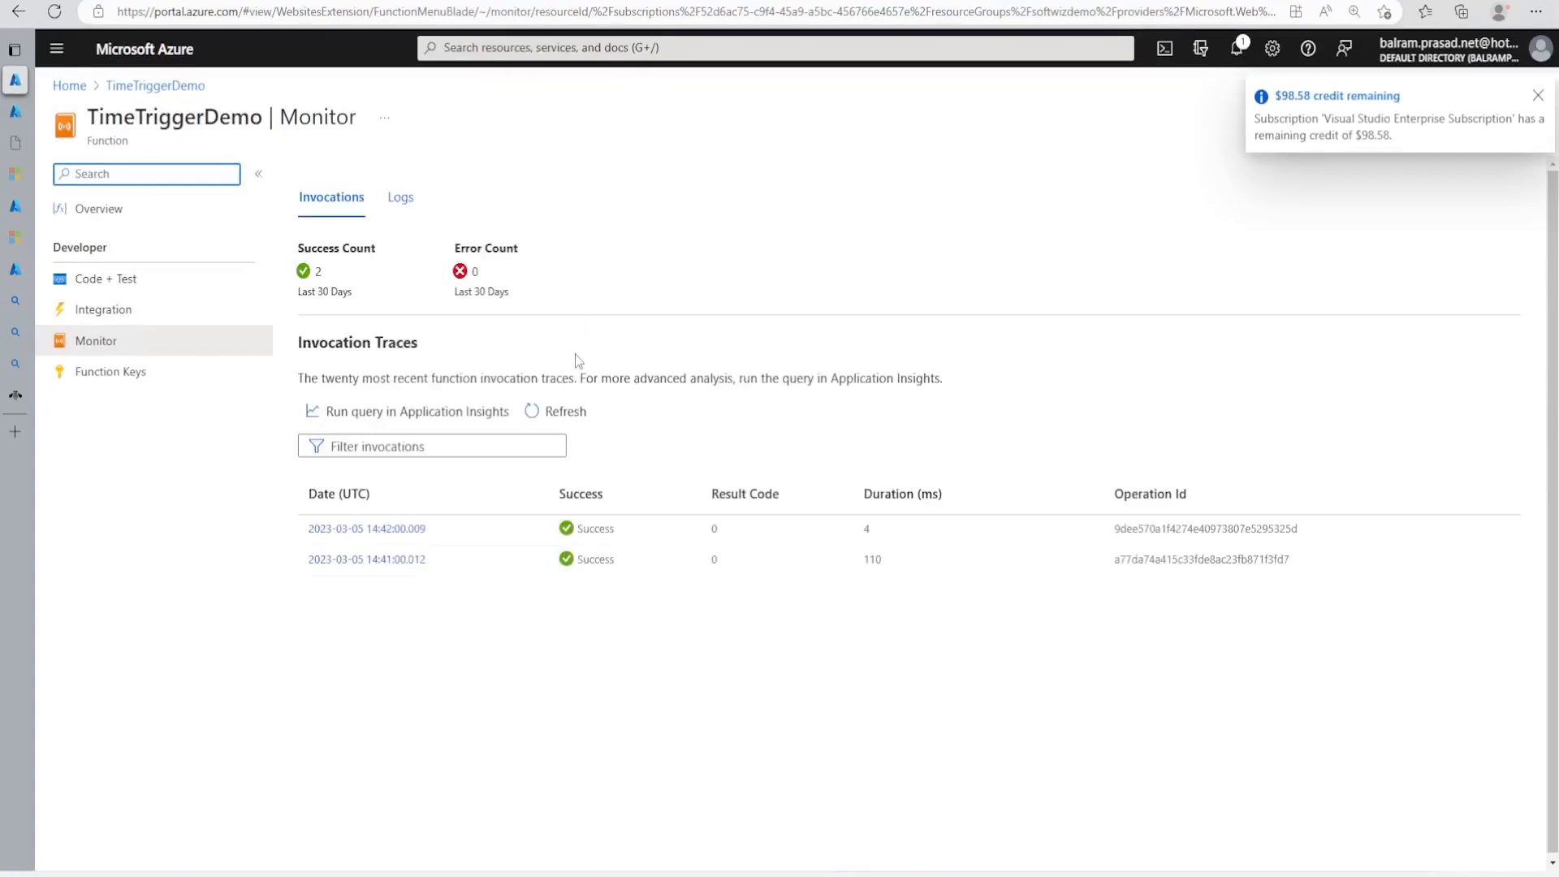
Run the invocation query in Application Insights again, and return to TimeTriggerDemo's monitor to refresh the invocation traces
left_click(387, 414)
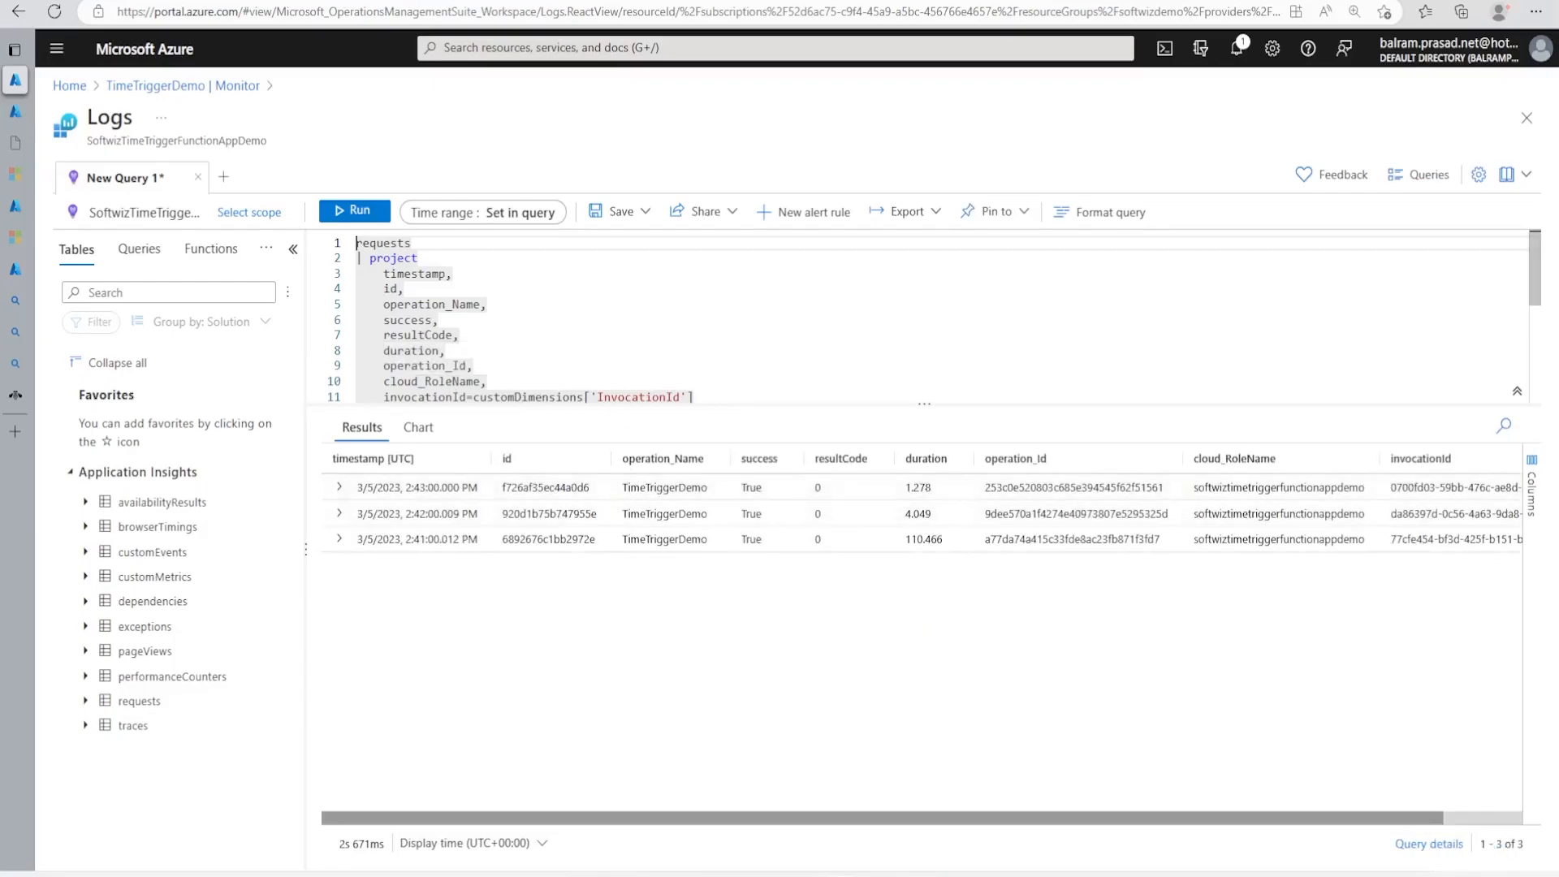
left_click(223, 86)
left_click(889, 100)
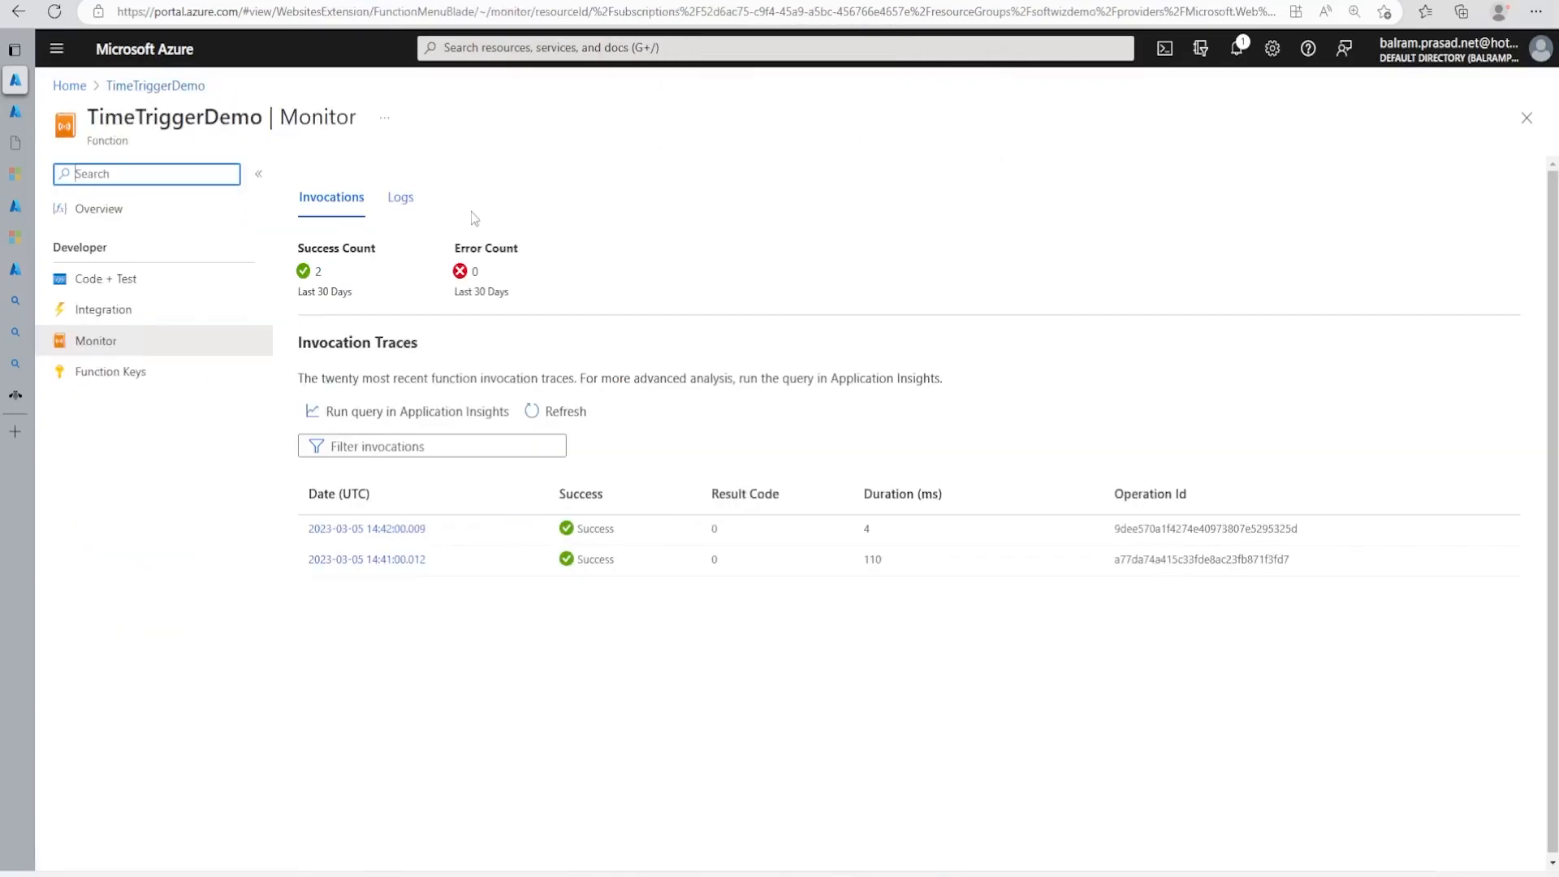
left_click(568, 416)
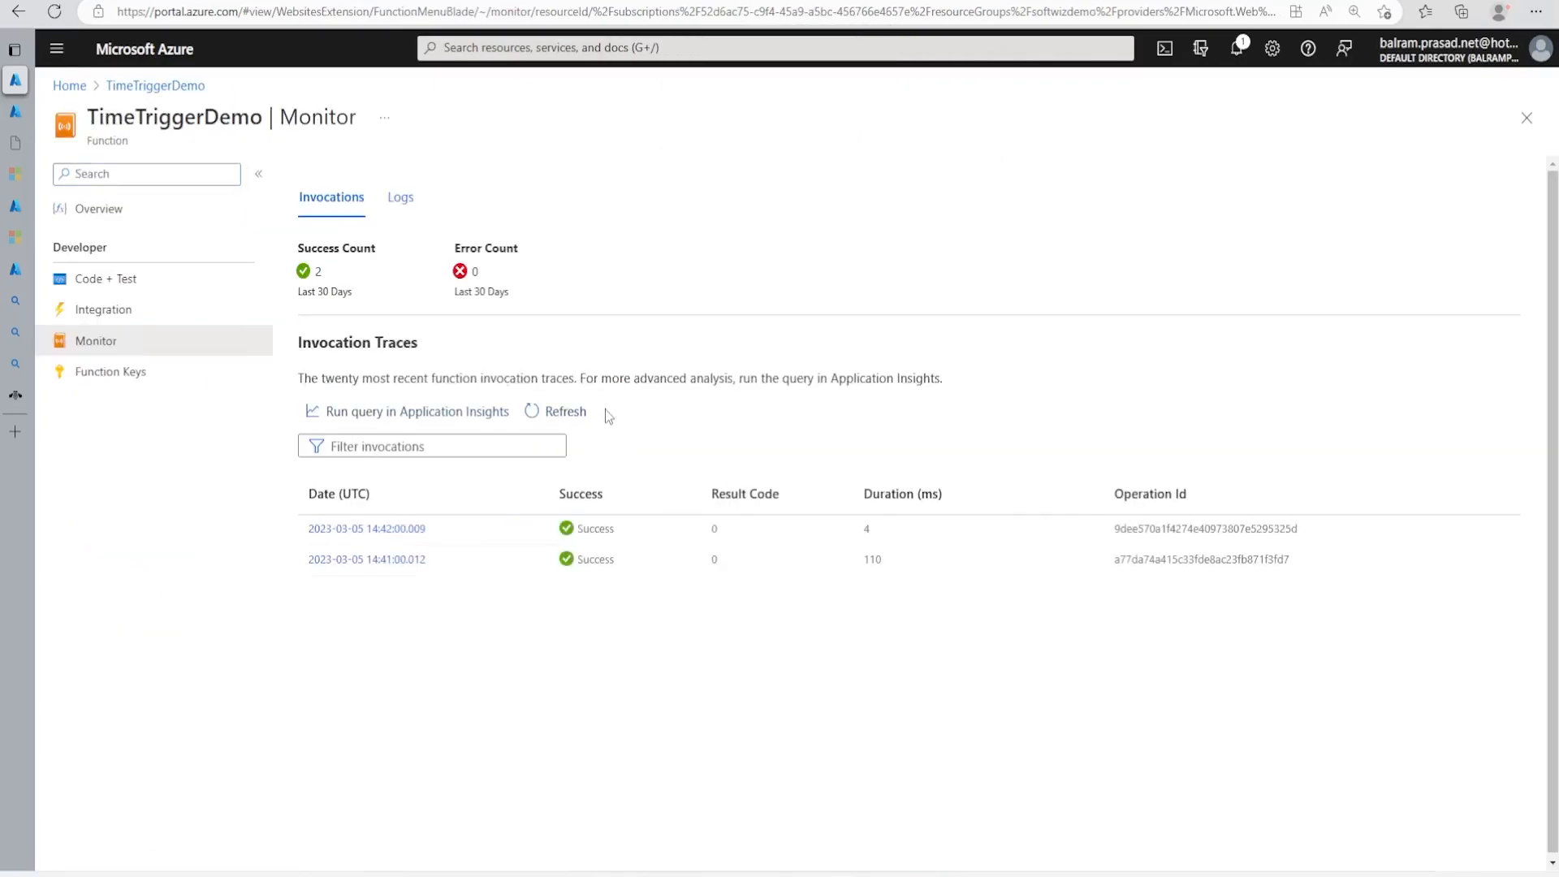